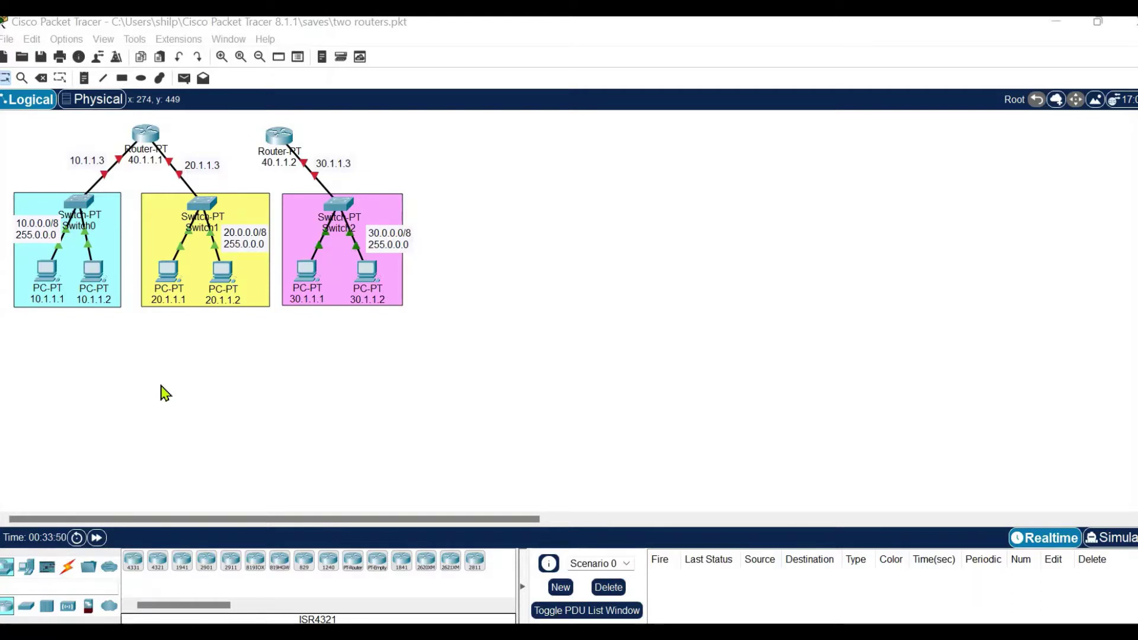
Step: Zoom in on the topology so the 10.0.0.0, 20.0.0.0 and 30.0.0.0 labels are readable
left_click(223, 58)
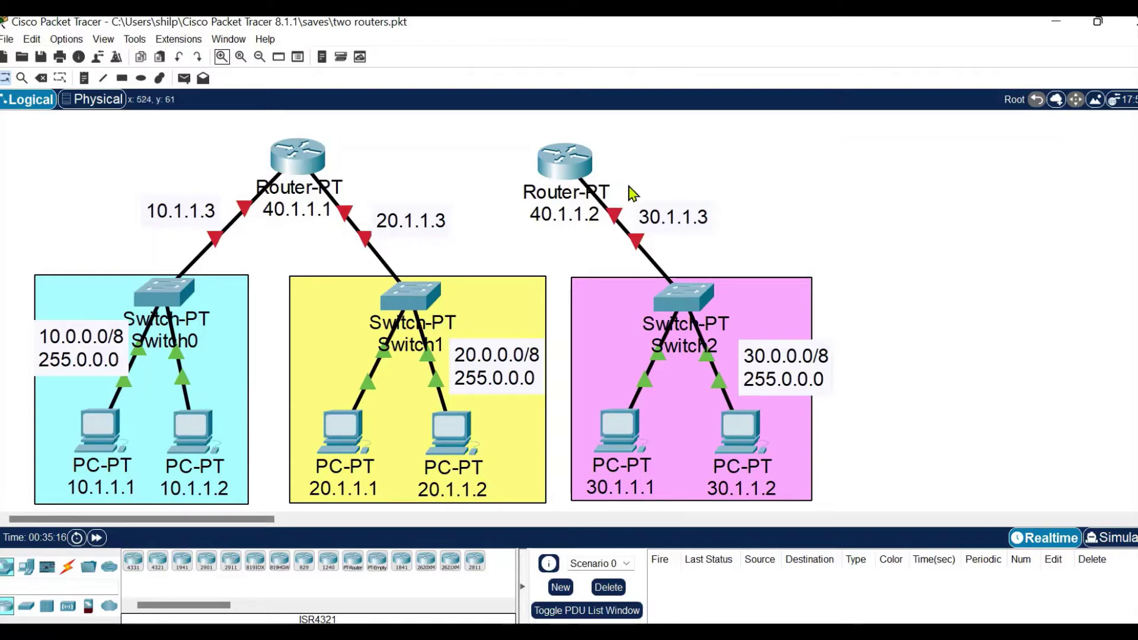
Step: Open PC 10.1.1.1's device window and move it to the right of the topology
left_click(103, 432)
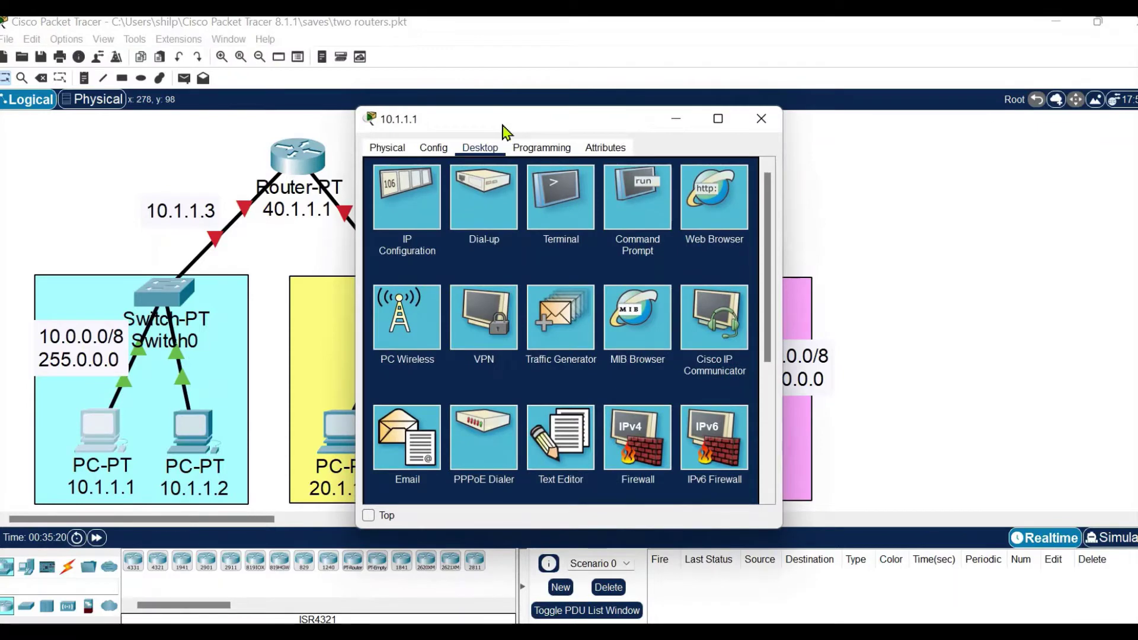
left_click_drag(503, 130, 854, 124)
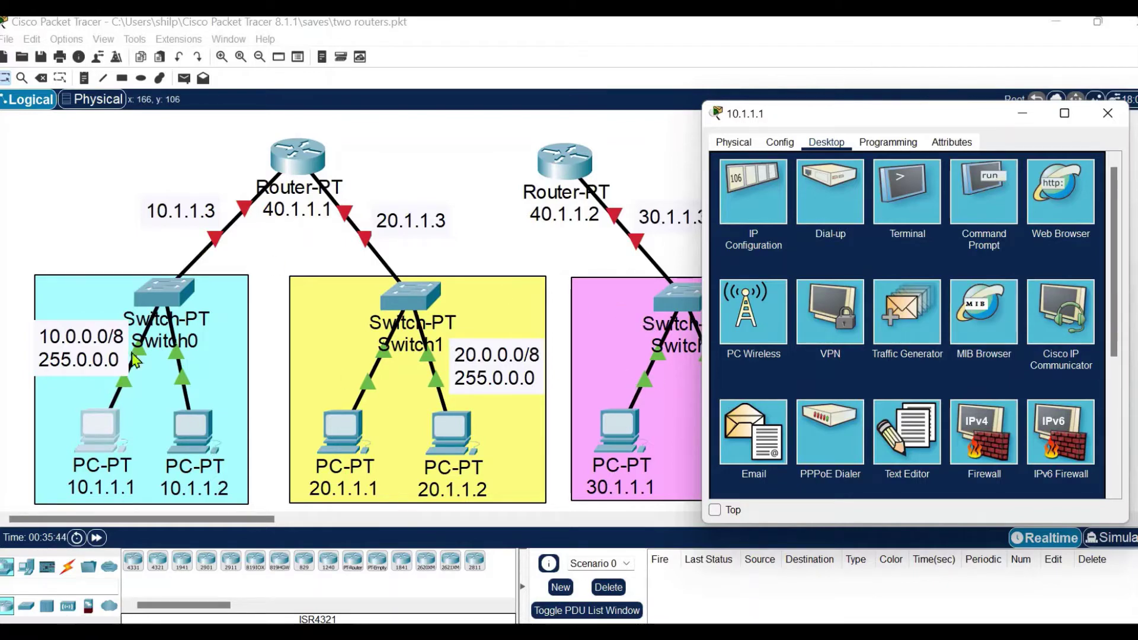
Step: Show PC 10.1.1.1's IP Configuration and inspect address 10.1.1.1 and mask 255.0.0.0
left_click(741, 196)
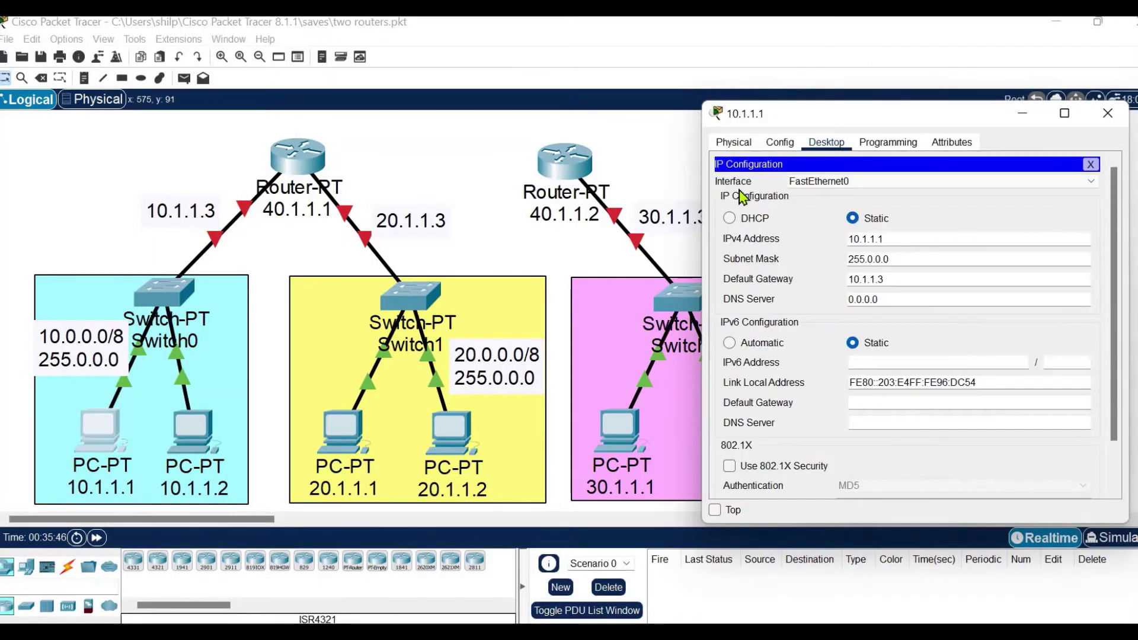
left_click_drag(896, 240, 825, 237)
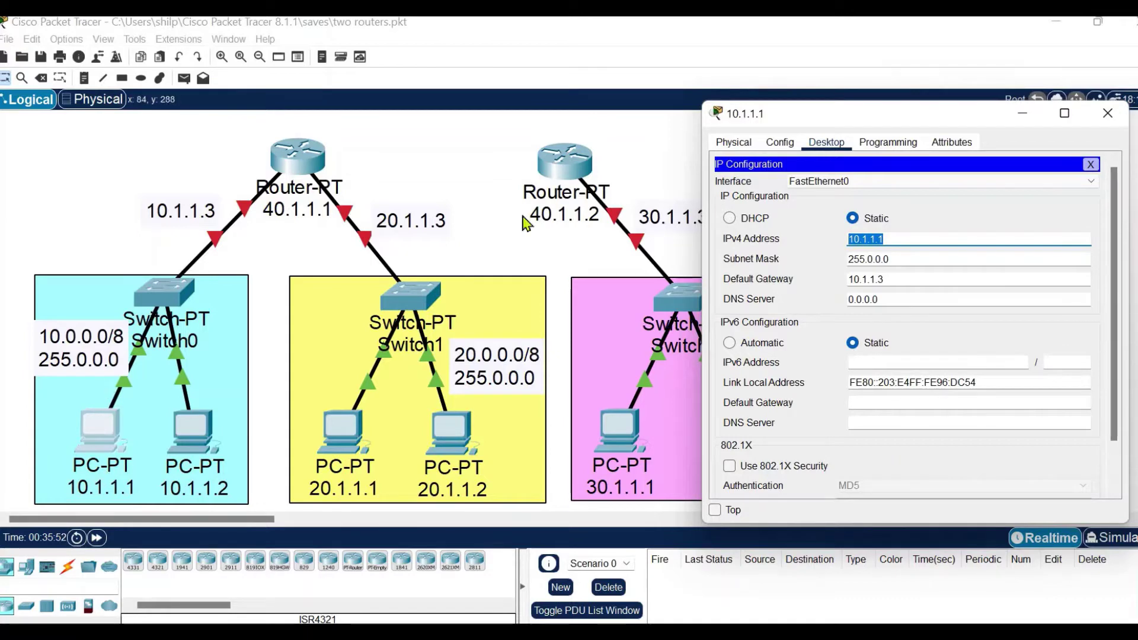
mouse_move(772, 118)
left_mouse_down()
mouse_move(744, 117)
mouse_move(775, 117)
left_mouse_up()
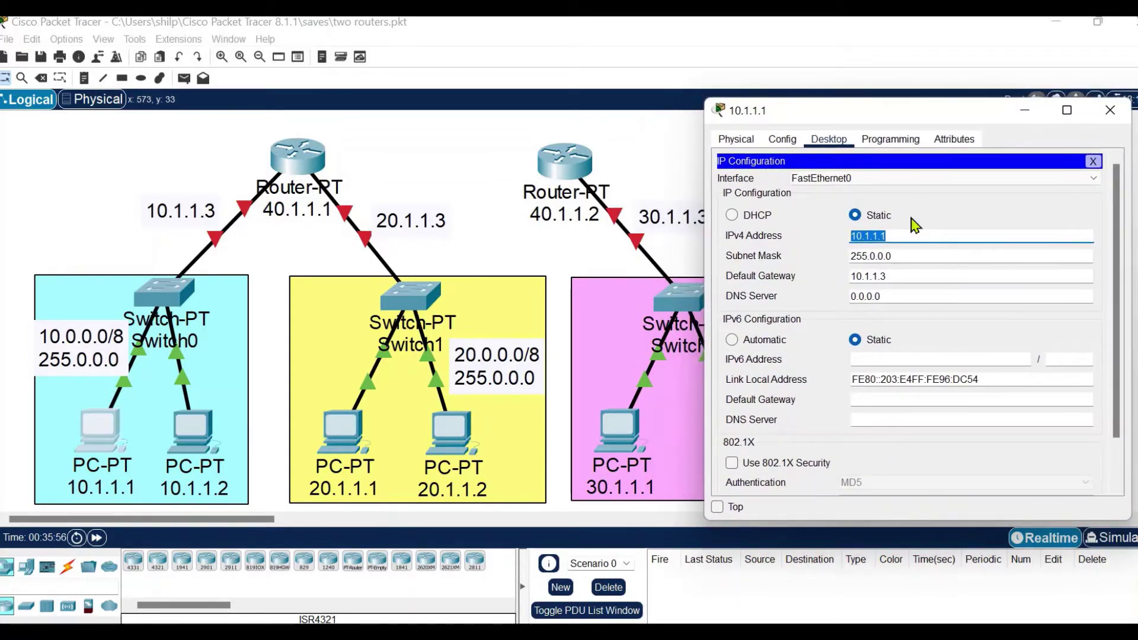
left_click(881, 236)
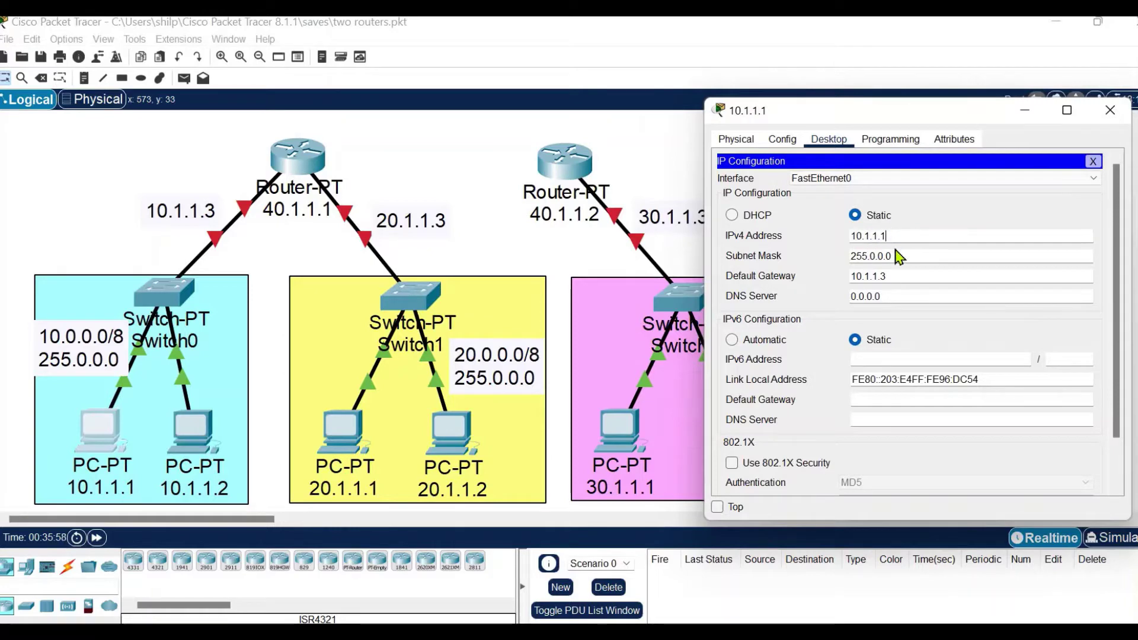
left_click(896, 257)
left_click_drag(892, 256, 829, 275)
left_click(882, 276)
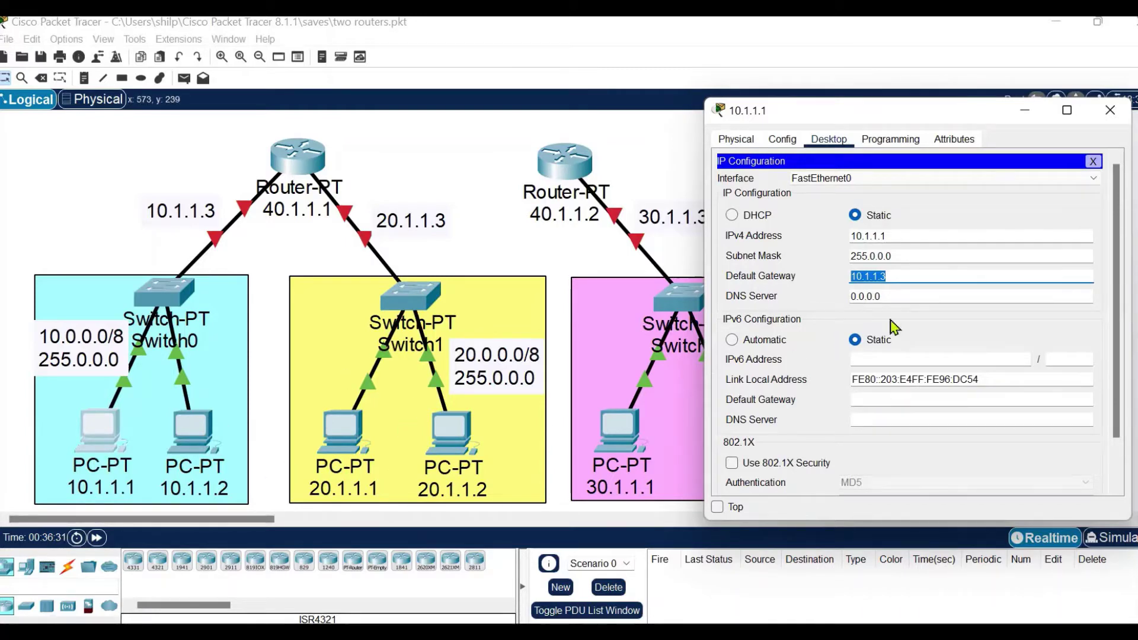
Step: Recheck the address, mask and gateway 10.1.1.3, then close the PC window
left_click(905, 276)
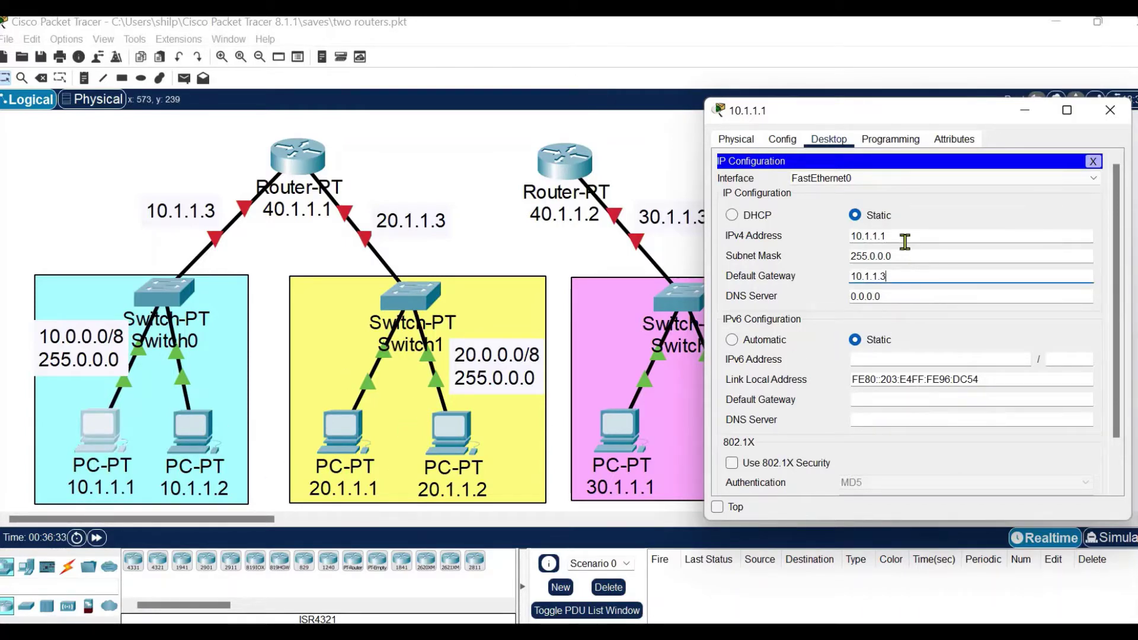
triple_click(831, 234)
left_click(845, 255)
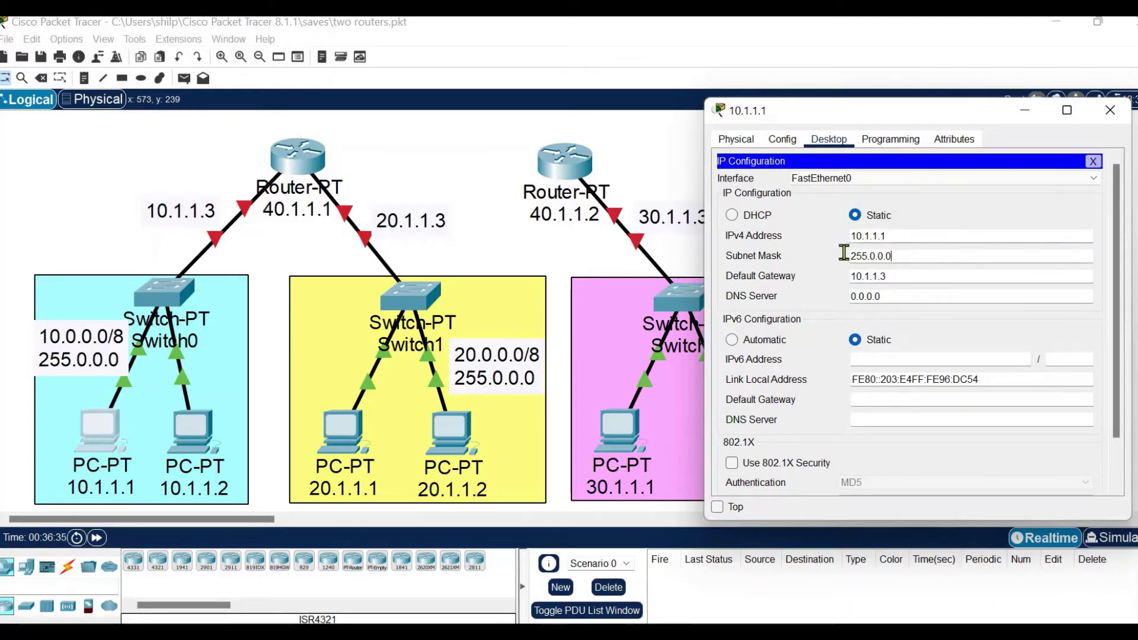
triple_click(844, 255)
left_click_drag(896, 278, 821, 274)
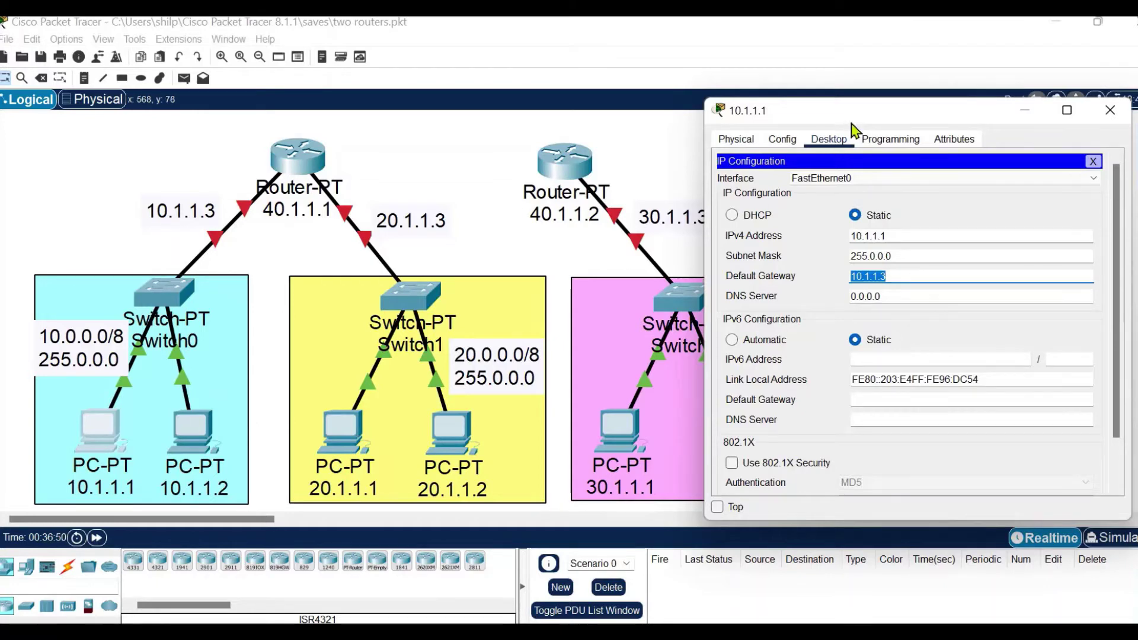
left_click_drag(794, 118, 647, 94)
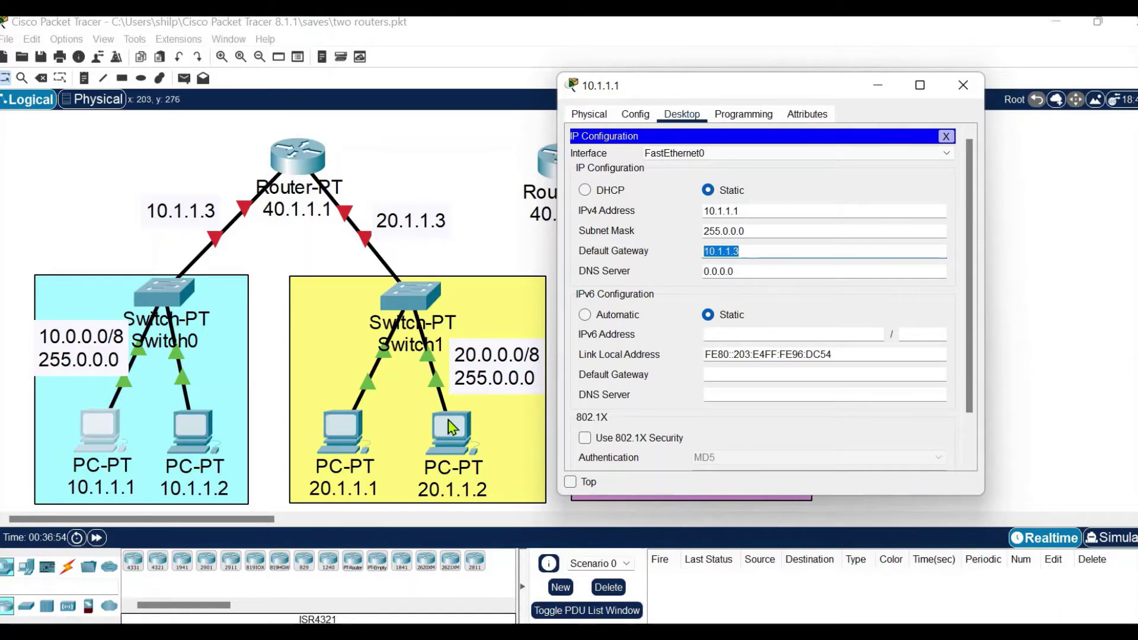
left_click(962, 94)
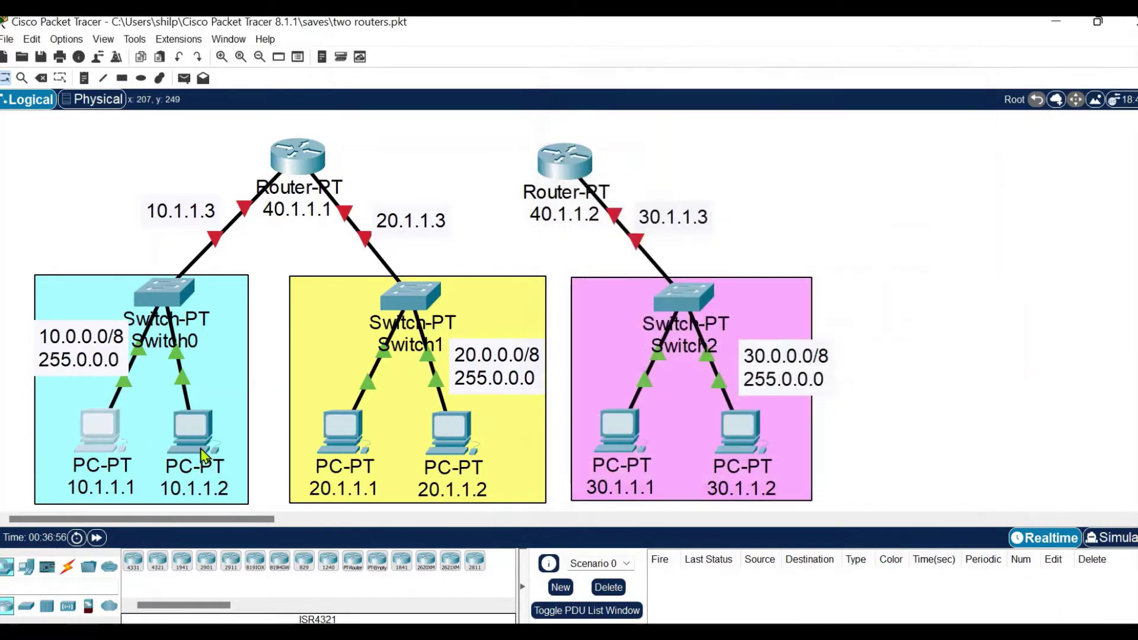
left_click(192, 433)
left_click(407, 218)
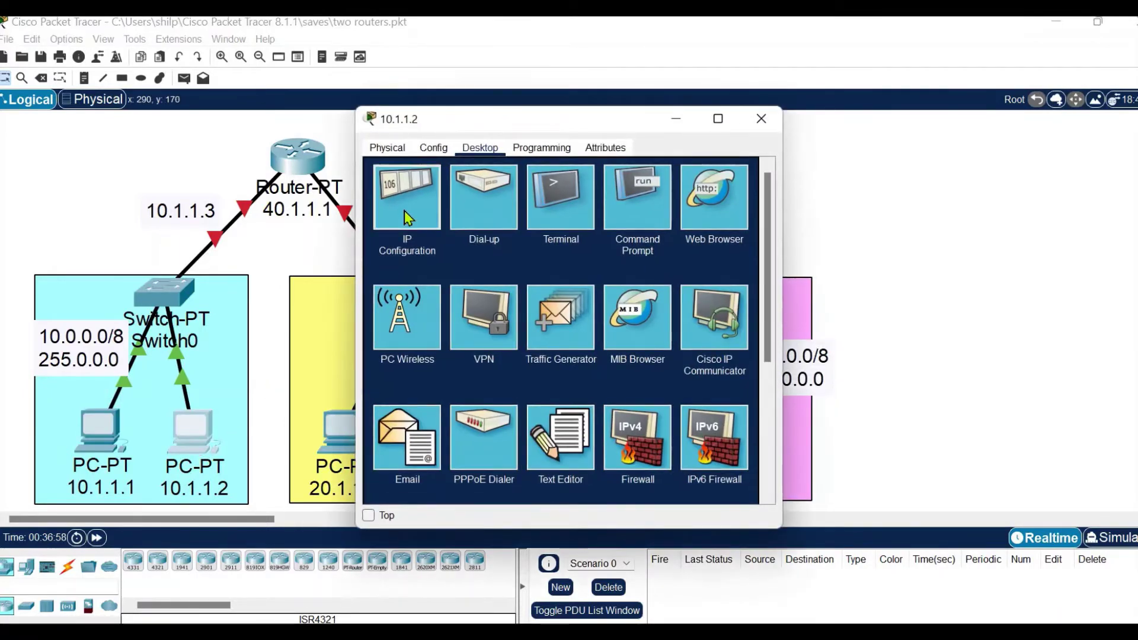
left_click_drag(480, 119, 622, 113)
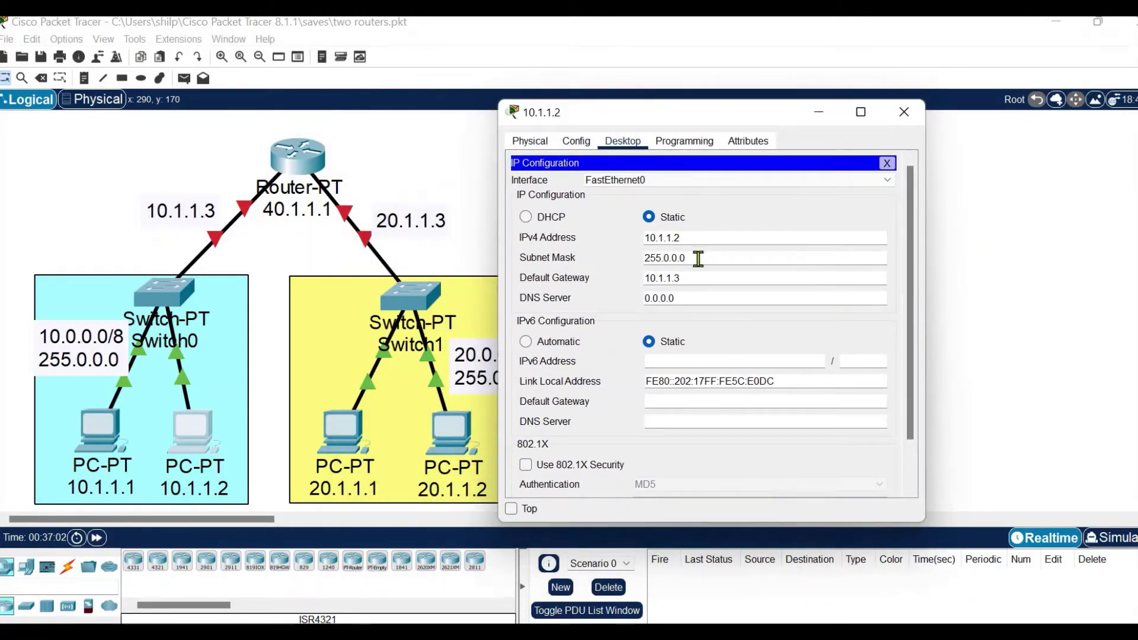
left_click_drag(698, 263, 637, 268)
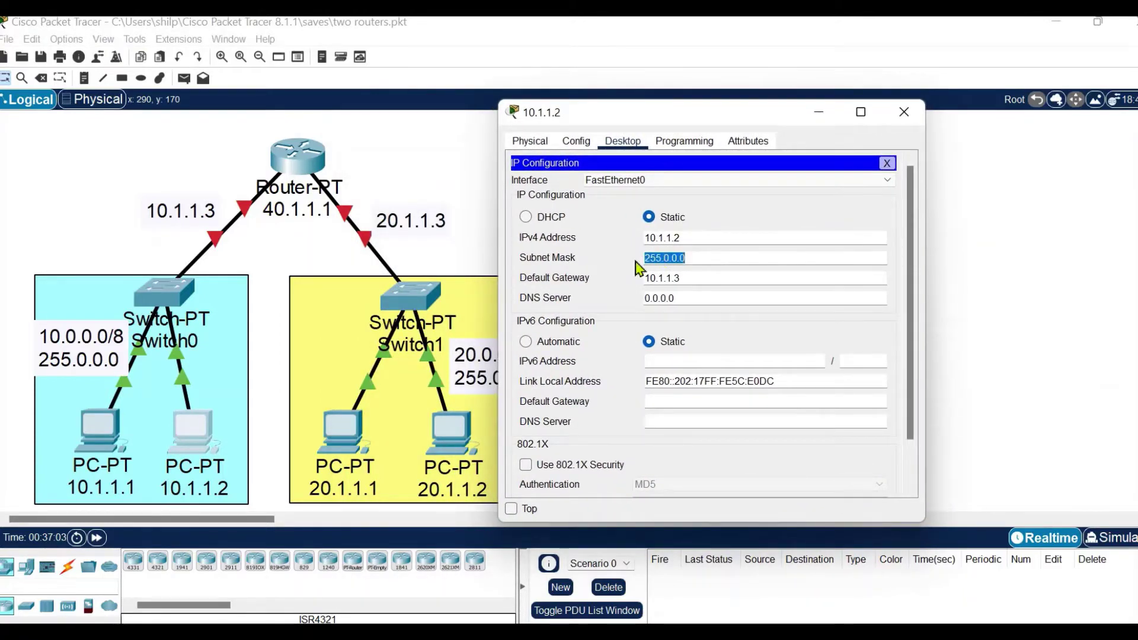
left_click(689, 278)
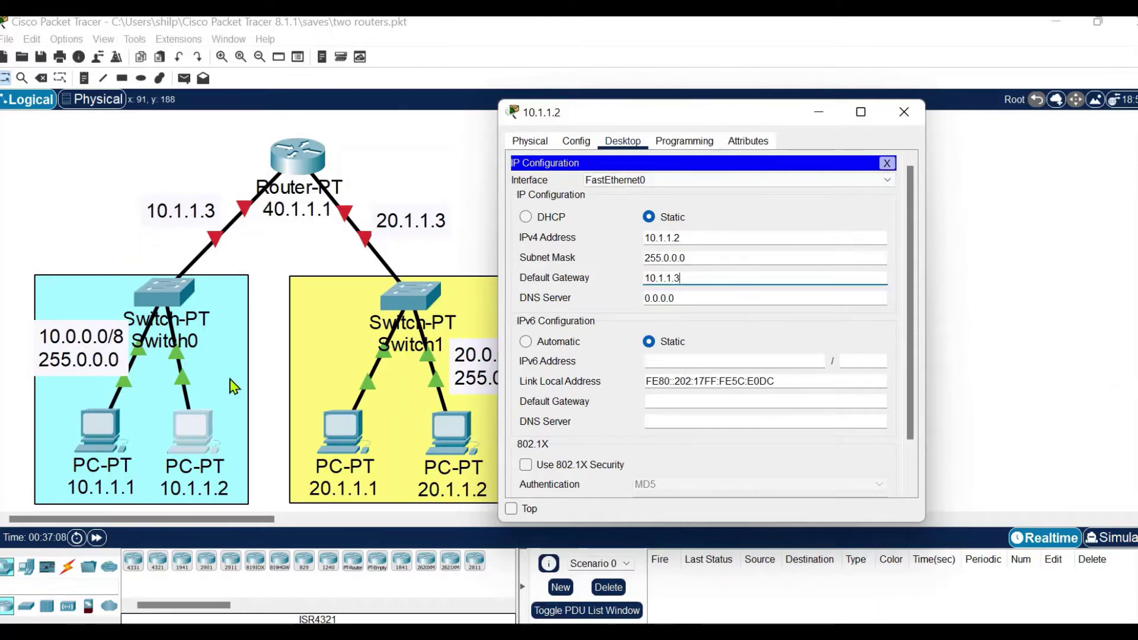
left_click(903, 112)
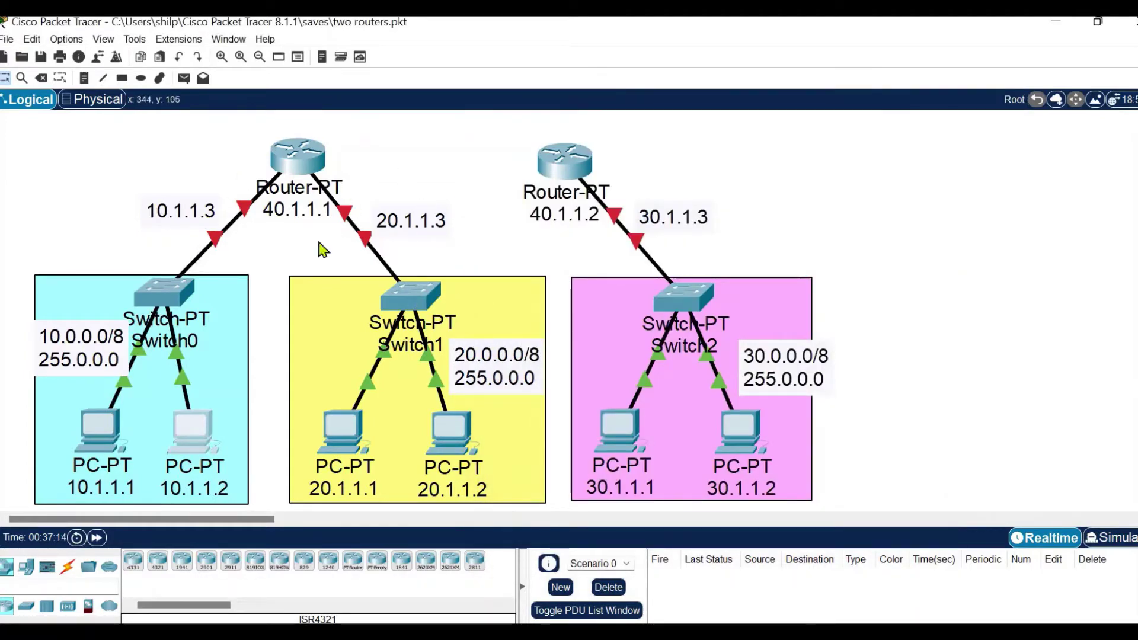
left_click(348, 441)
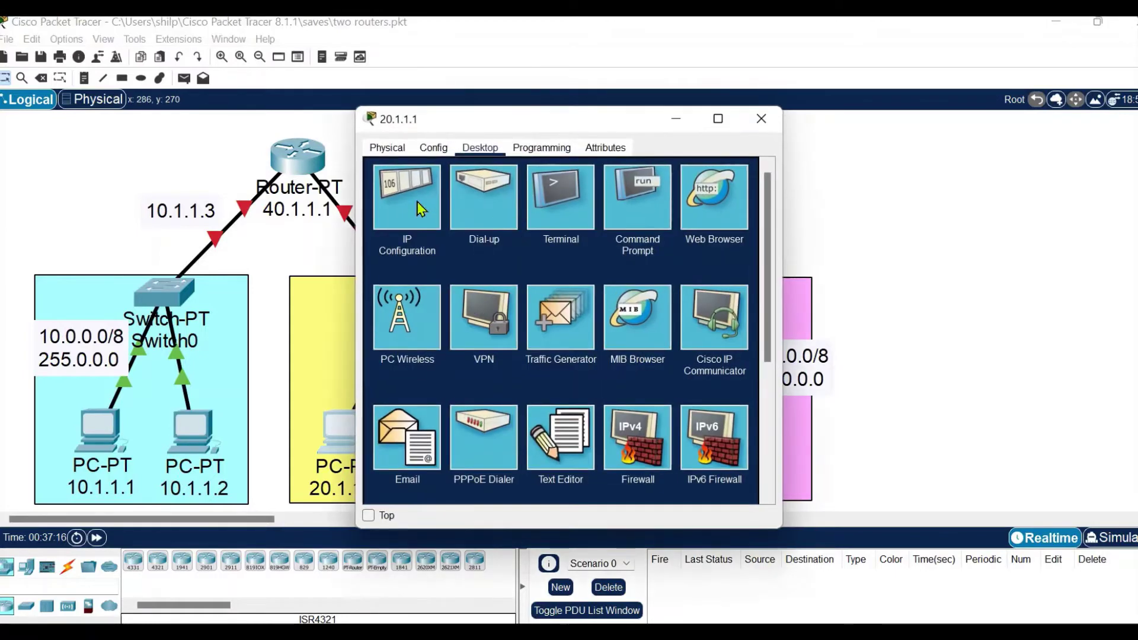
left_click(414, 204)
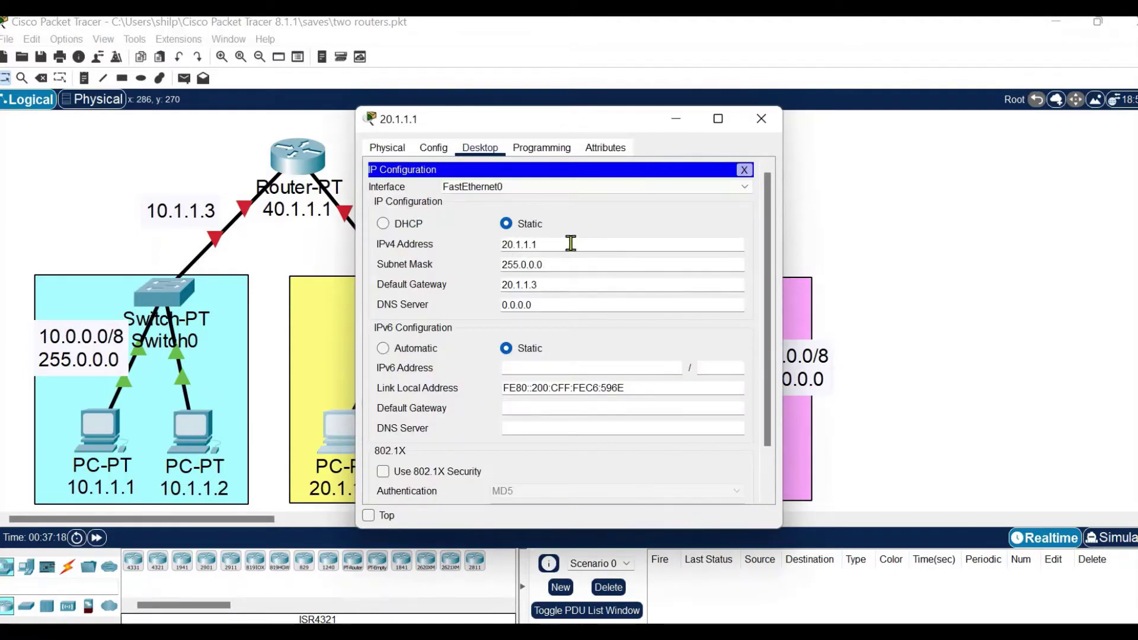
left_click_drag(554, 287, 481, 287)
left_click_drag(529, 126, 783, 104)
left_click(1016, 97)
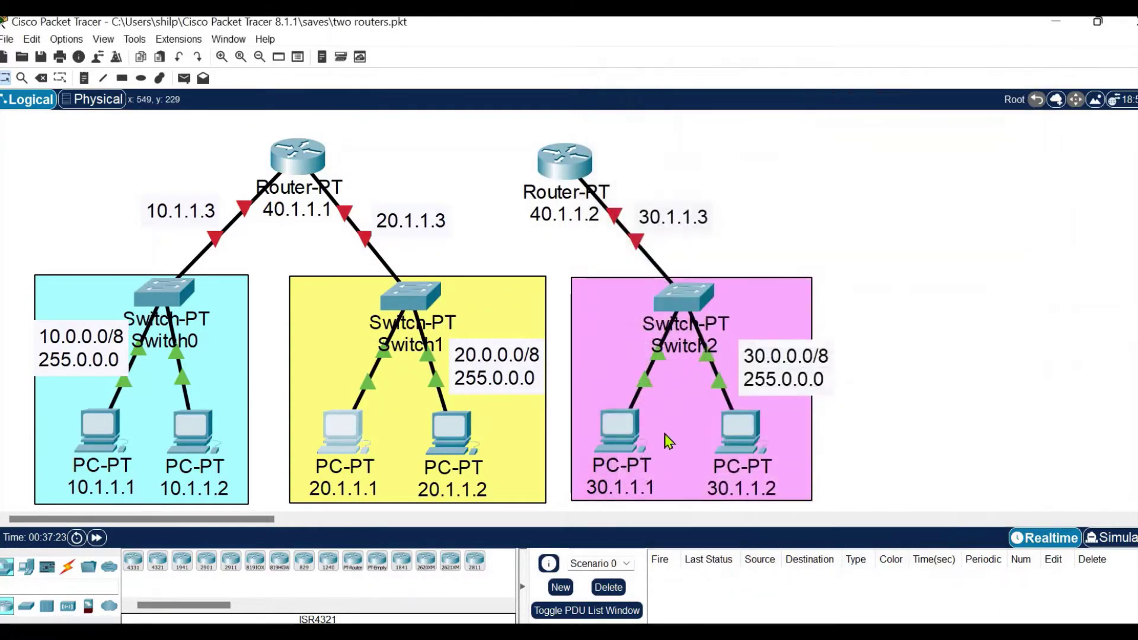
left_click(742, 433)
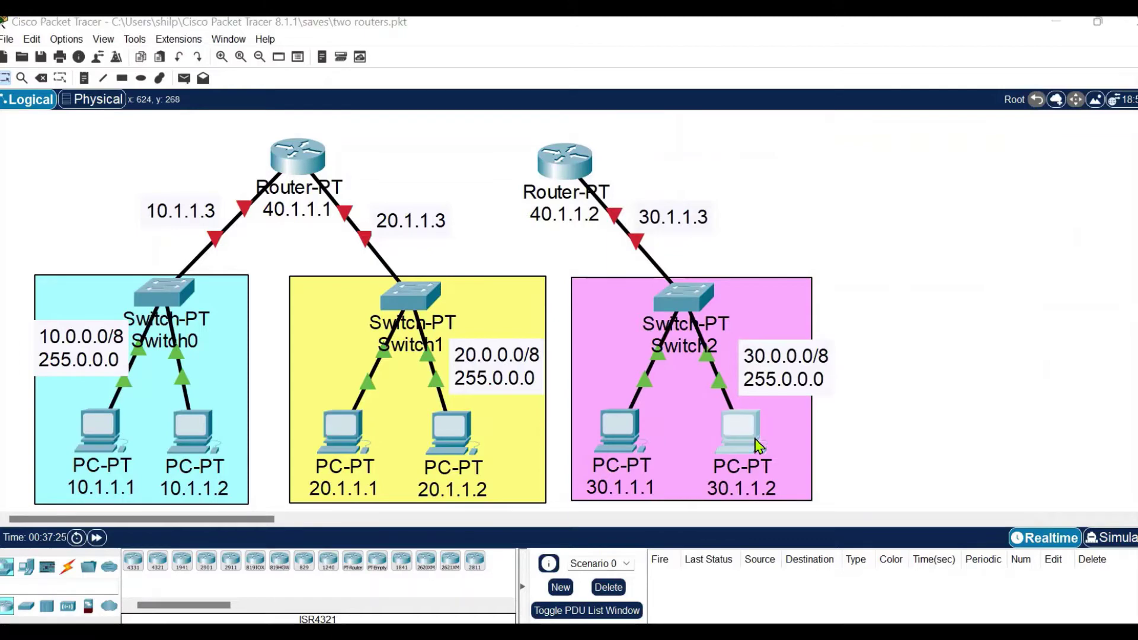
left_click(471, 154)
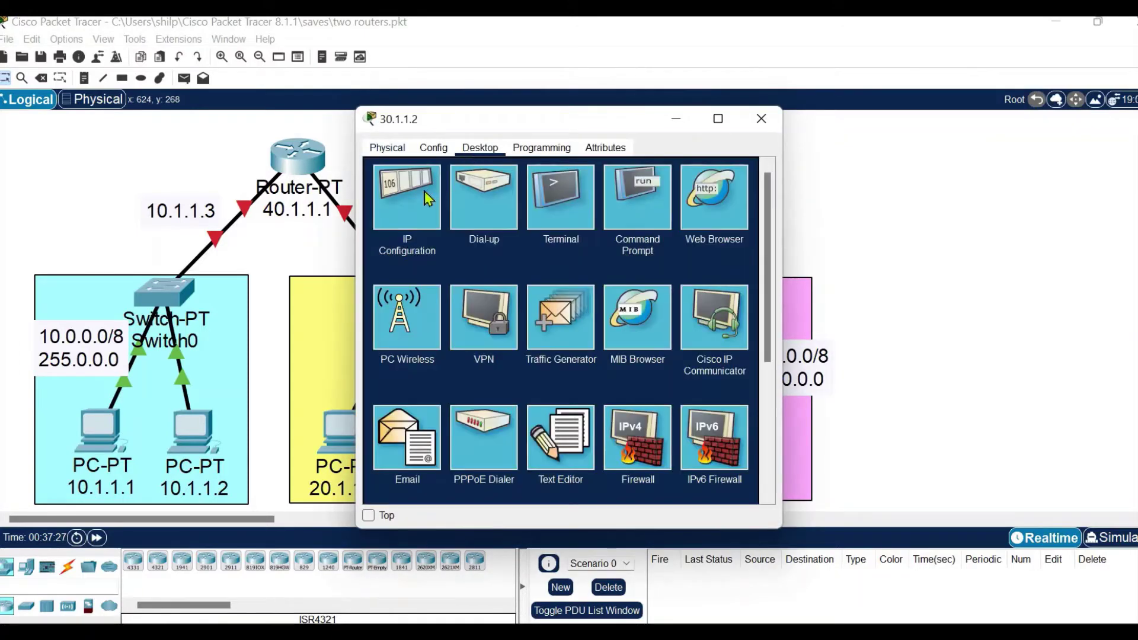
left_click(425, 193)
left_click_drag(699, 127, 427, 120)
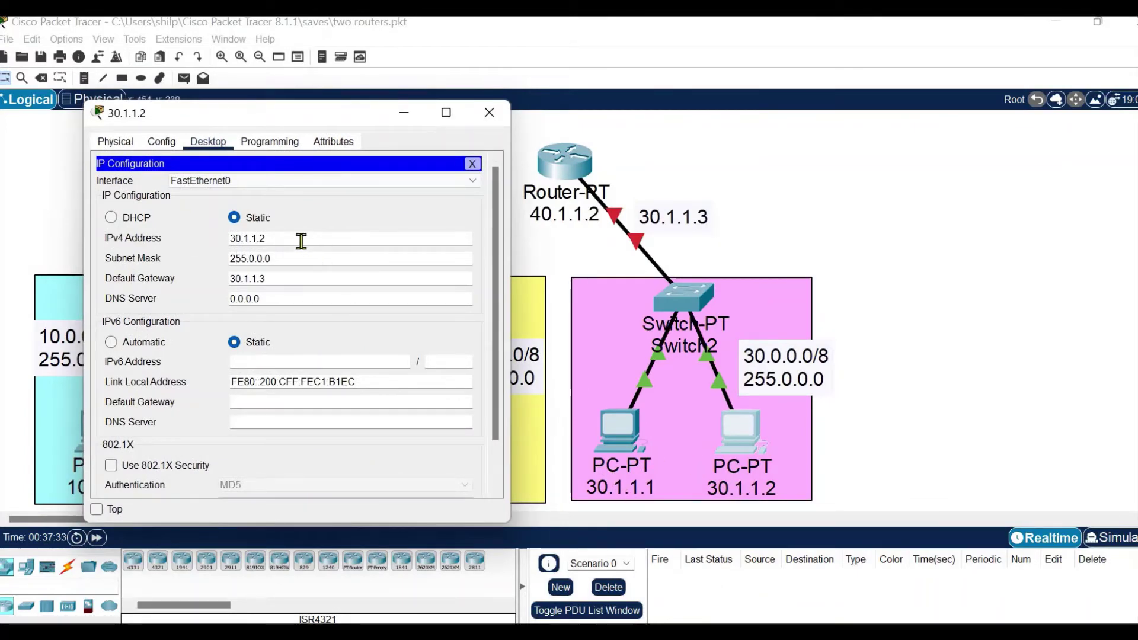
left_click_drag(301, 240, 228, 239)
left_click(303, 237)
left_click_drag(293, 279, 212, 278)
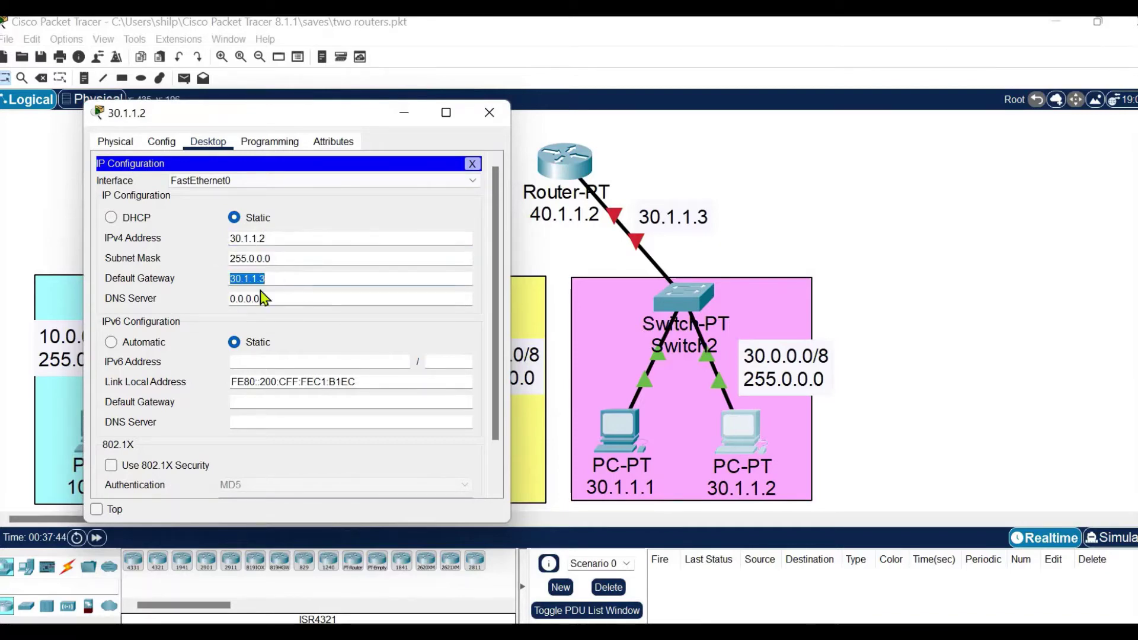
left_click(489, 112)
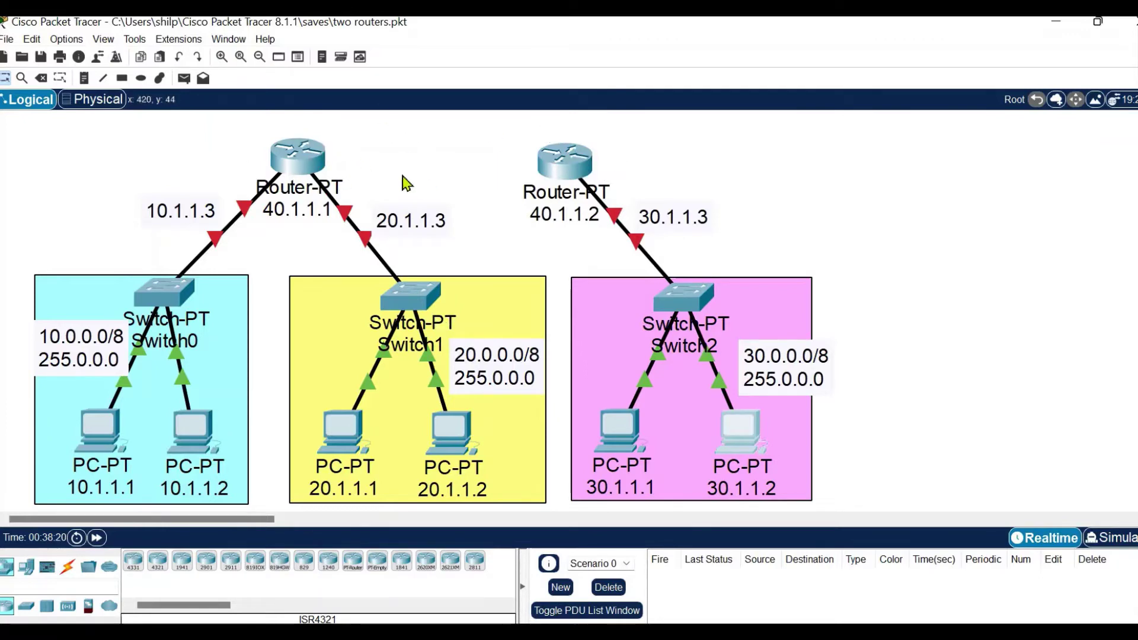
left_click(298, 168)
left_click_drag(536, 126, 775, 127)
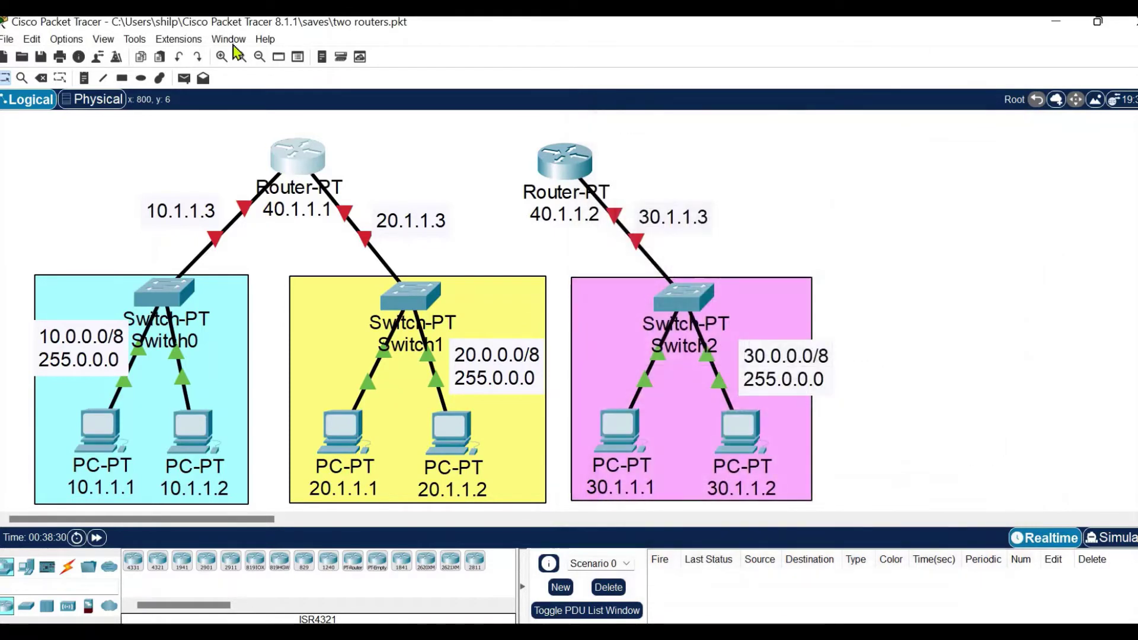
Step: Enable 'Always Show Port Labels in Logical Workspace' in Preferences
left_click(65, 38)
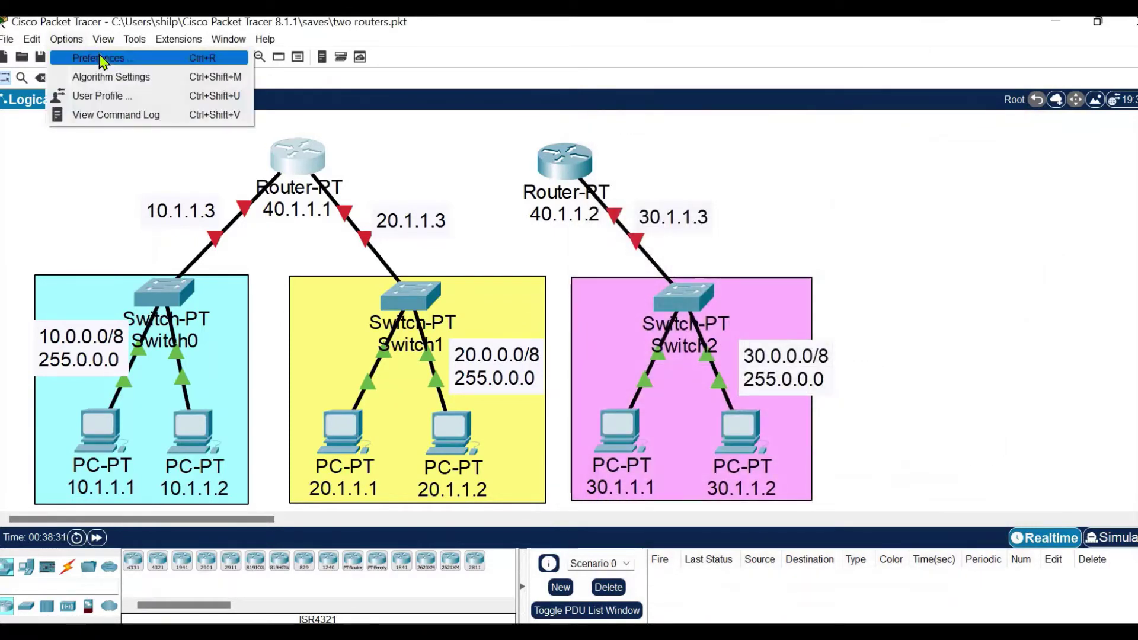
left_click(156, 62)
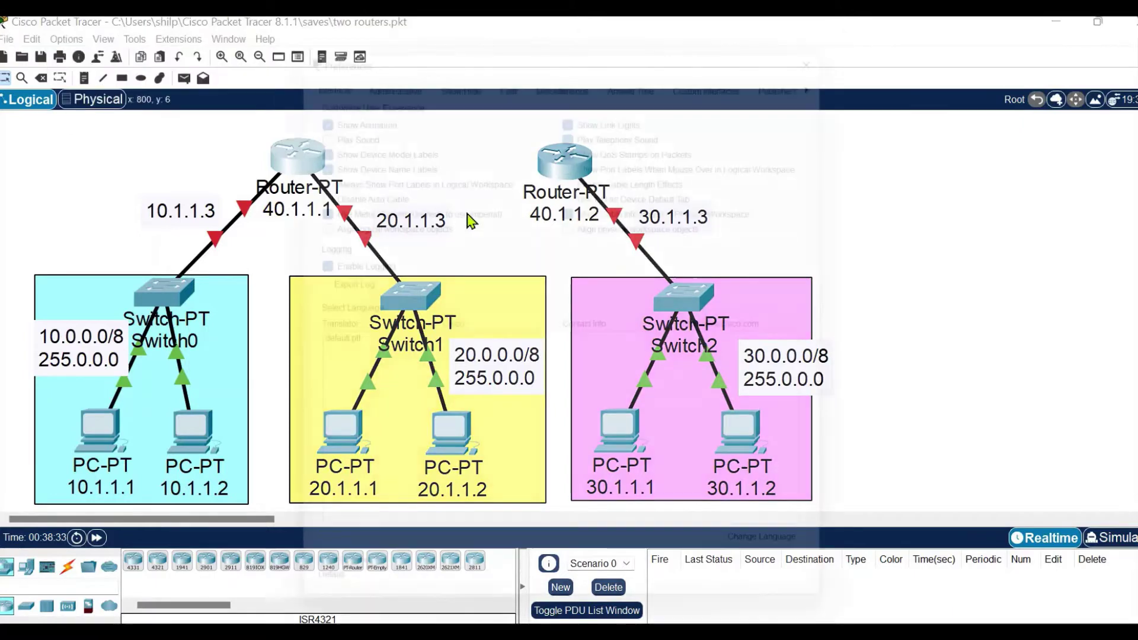
left_click(377, 172)
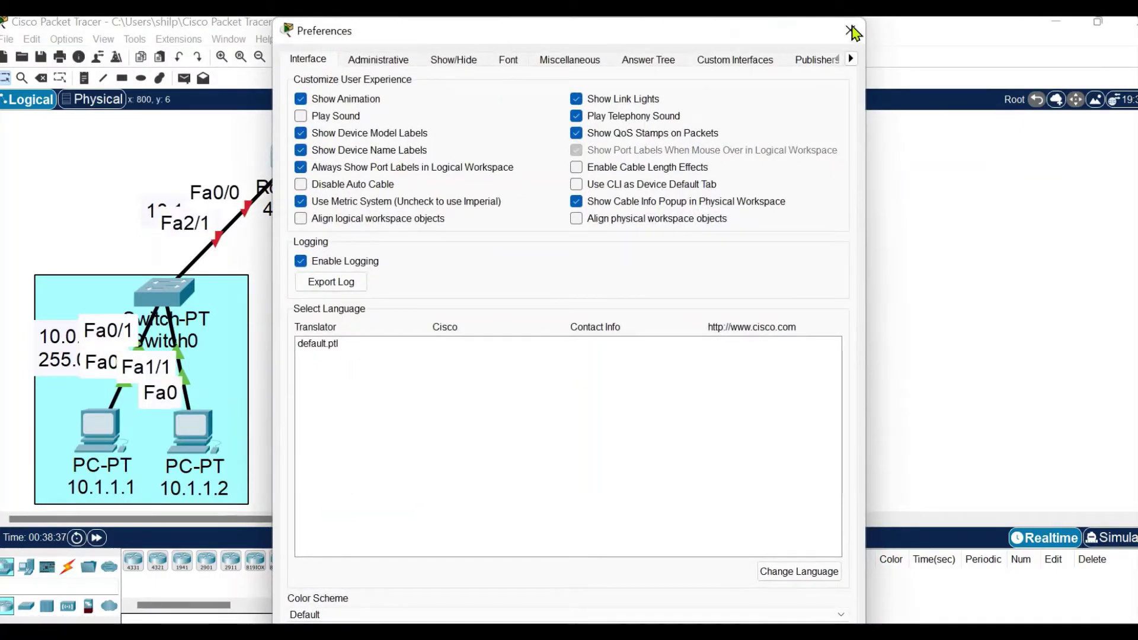
left_click(850, 30)
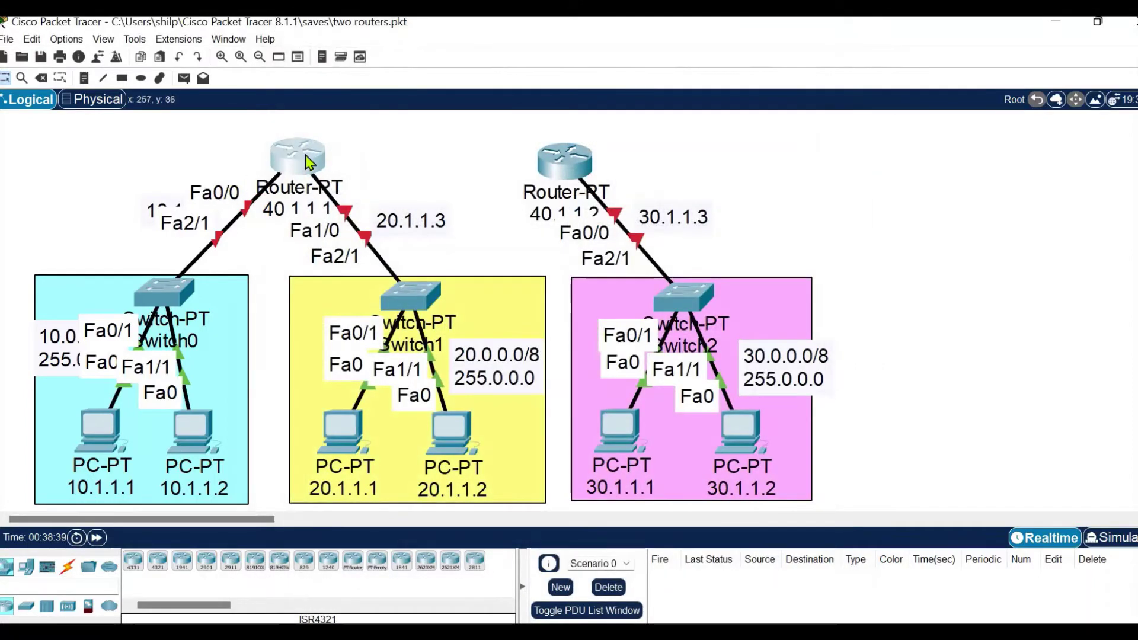
Step: Move router 40.1.1.1 higher and open its device window beside the topology
left_click_drag(308, 162, 302, 125)
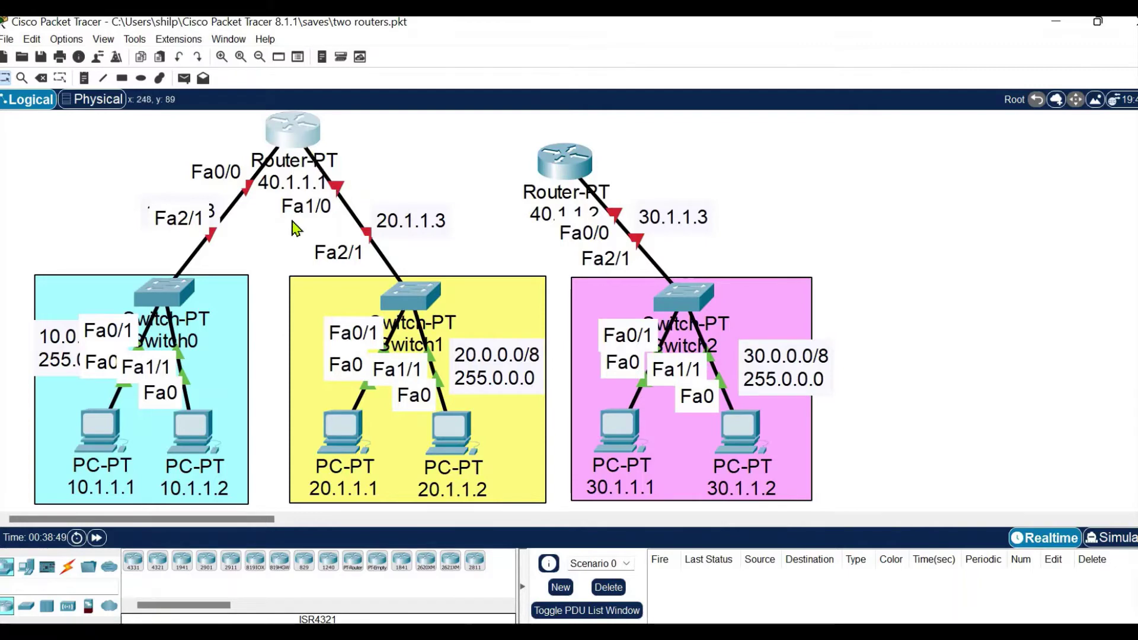
left_click(299, 137)
left_click_drag(455, 132, 630, 123)
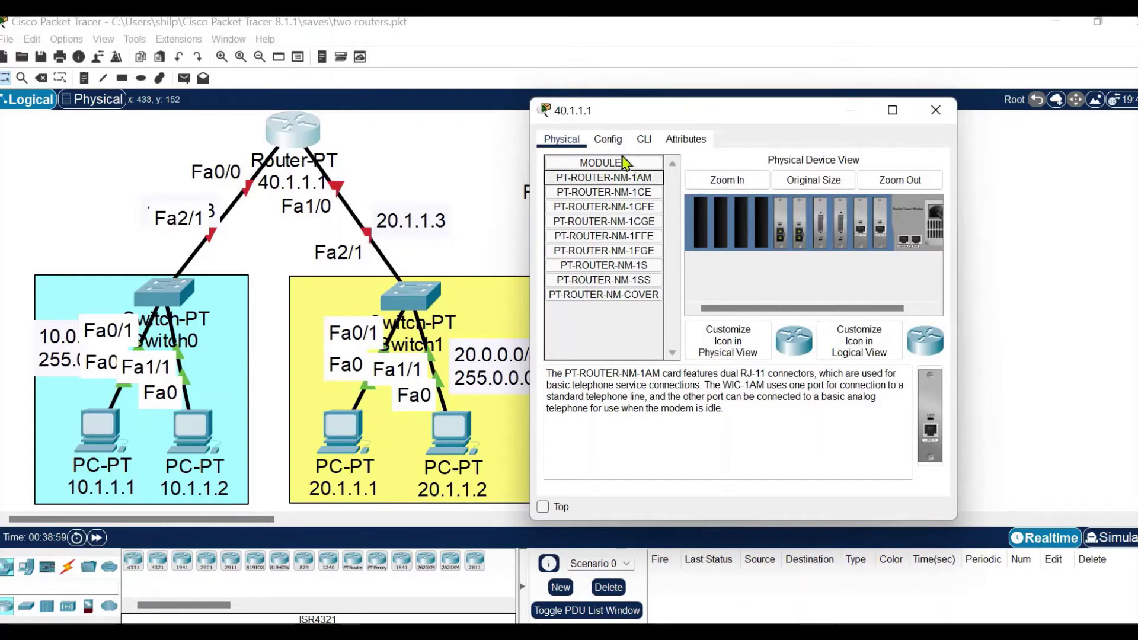
Step: Turn on router 40.1.1.1's FastEthernet0/0 with IPv4 10.1.1.3 and mask 255.0.0.0
left_click(609, 142)
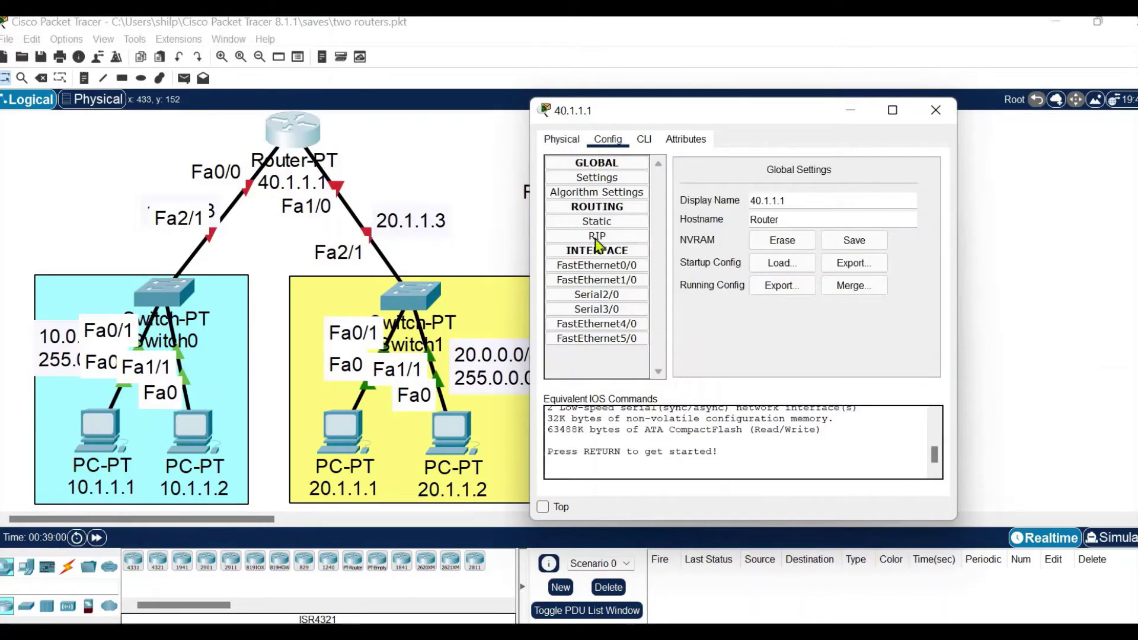
left_click(616, 267)
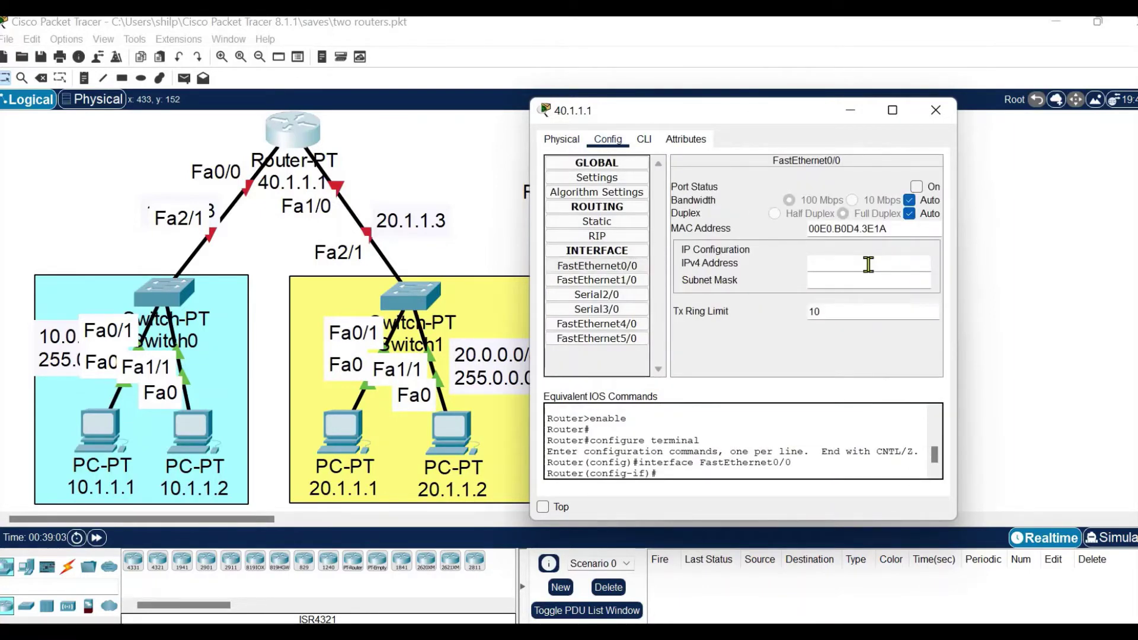
left_click(917, 188)
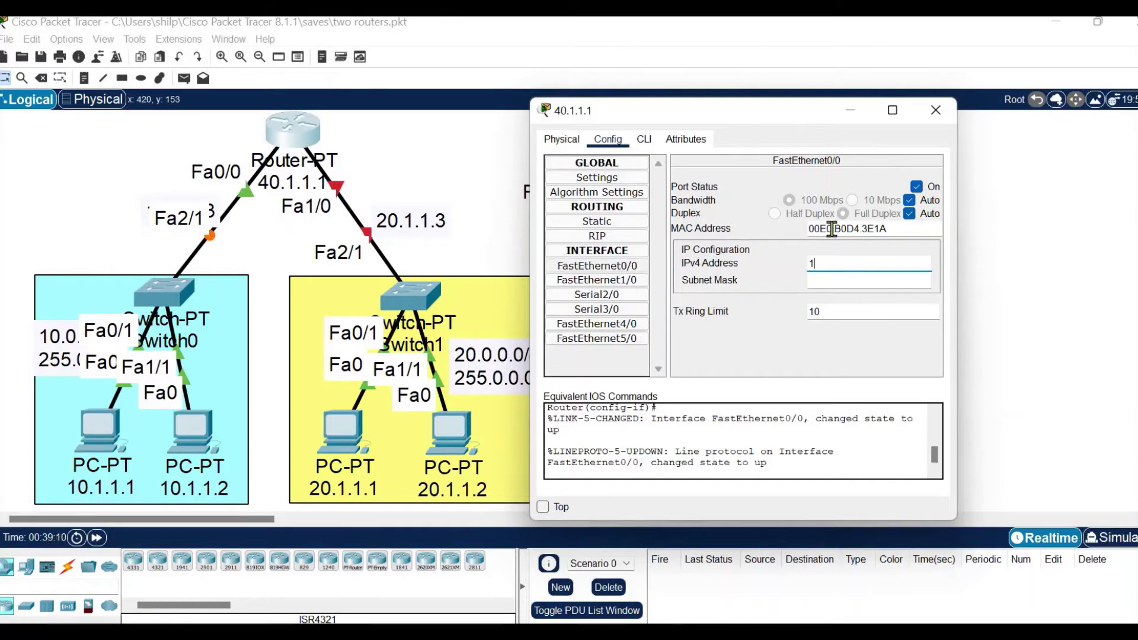
type("0")
key("BackSpace")
left_click(866, 282)
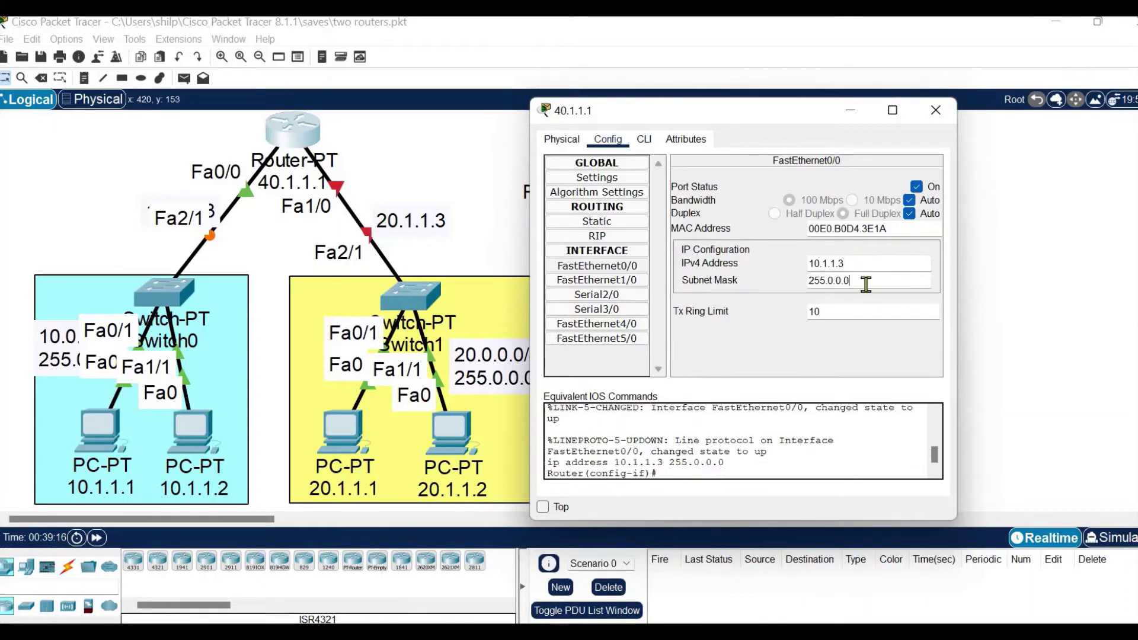
left_click(856, 263)
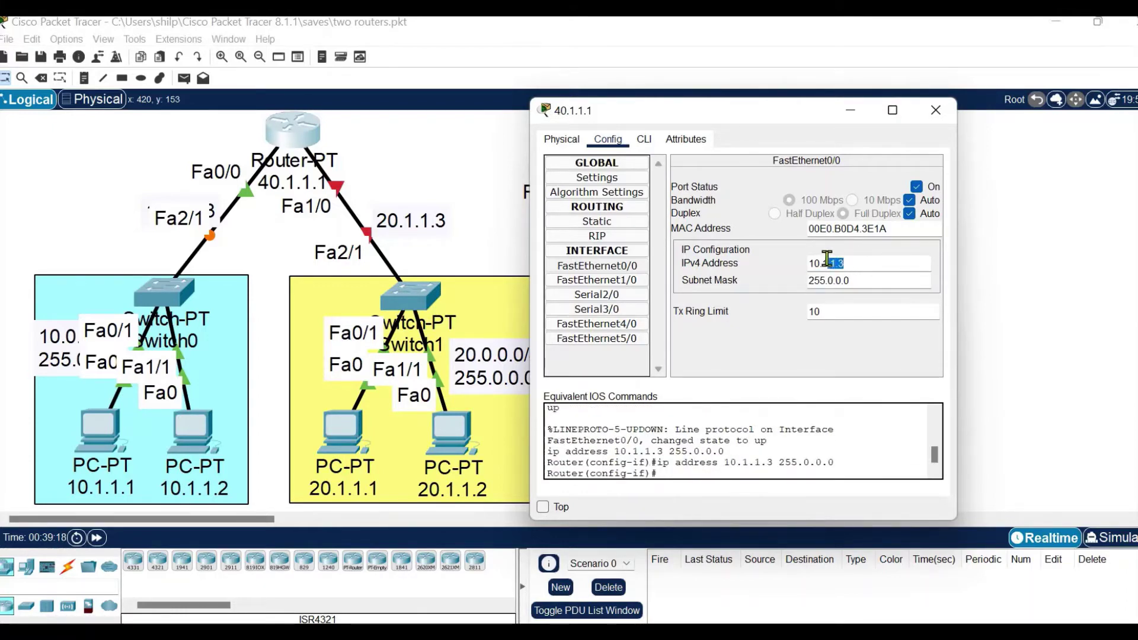
left_click_drag(824, 261, 823, 262)
double_click(815, 262)
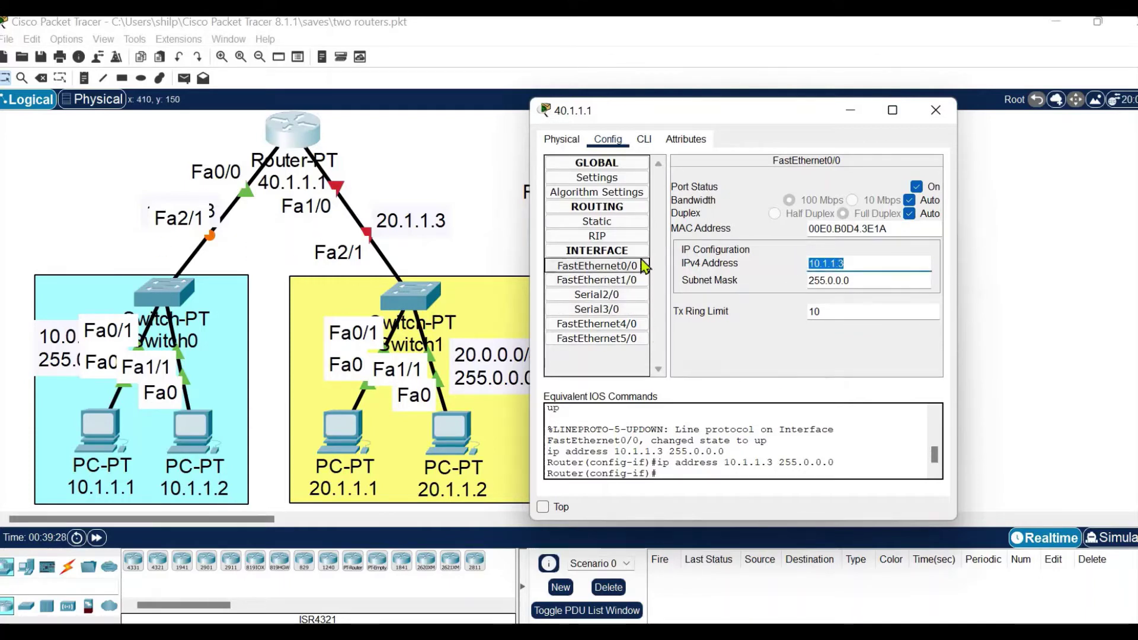
left_click(794, 160)
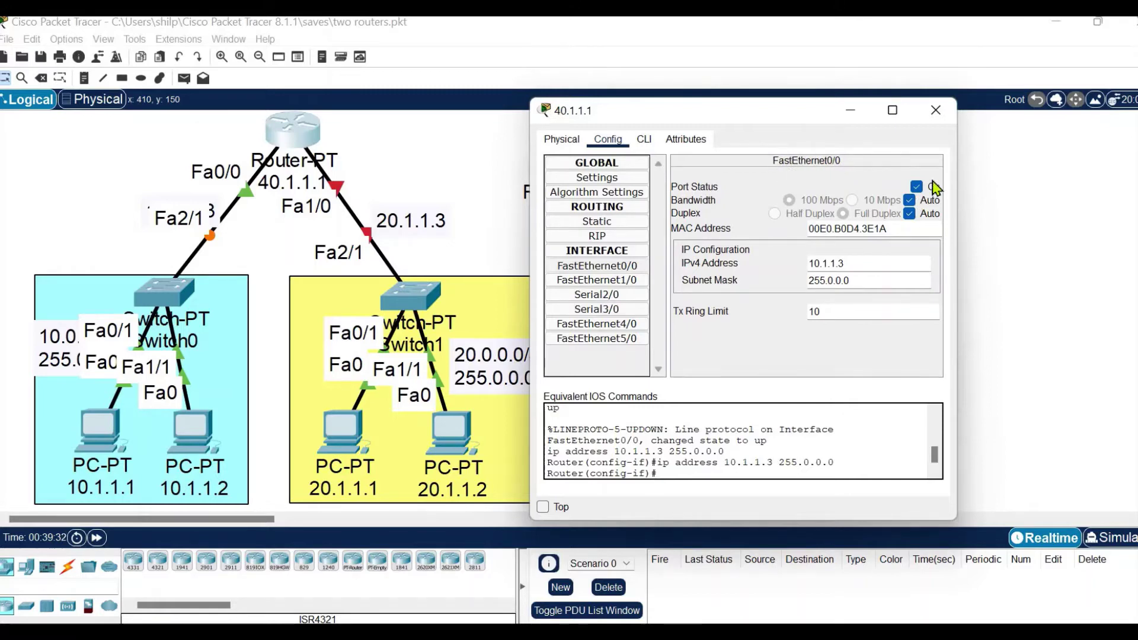
left_click(603, 280)
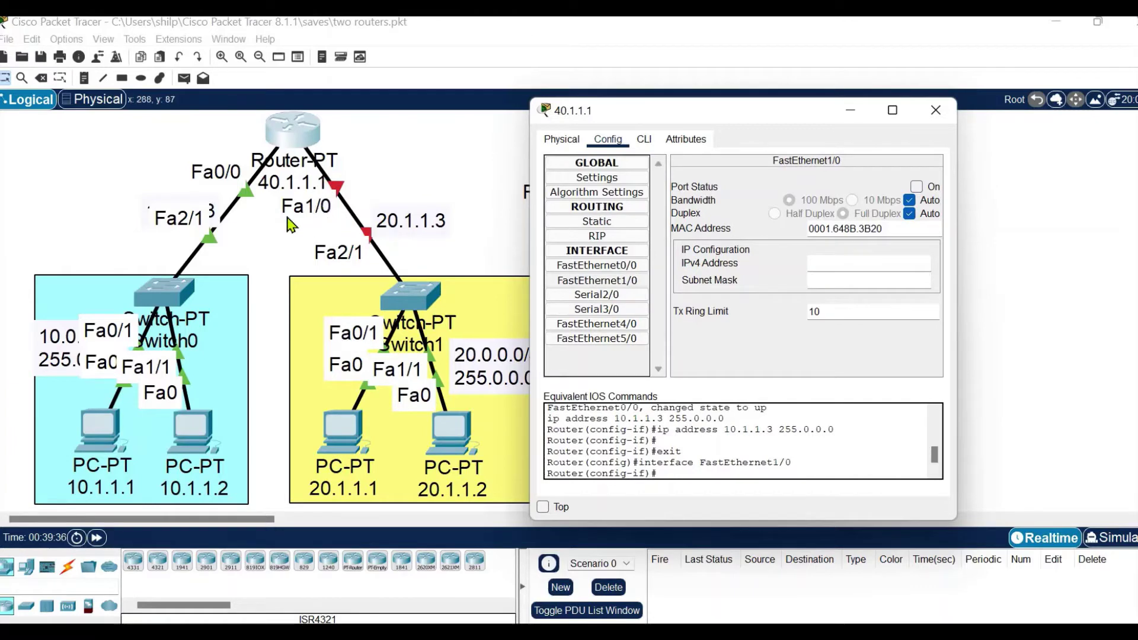
Step: Give FastEthernet1/0 address 20.1.1.3 with mask 255.0.0.0, turn it on, and close the router window
left_click(833, 263)
type("20.1.1.3")
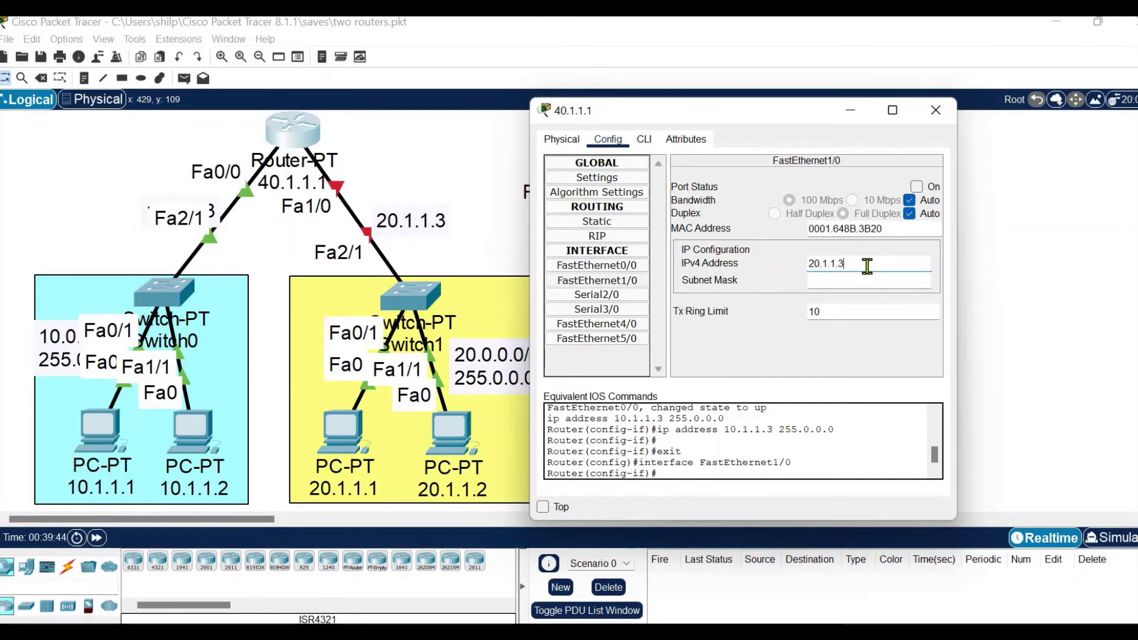
left_click_drag(866, 265, 800, 271)
left_click(832, 283)
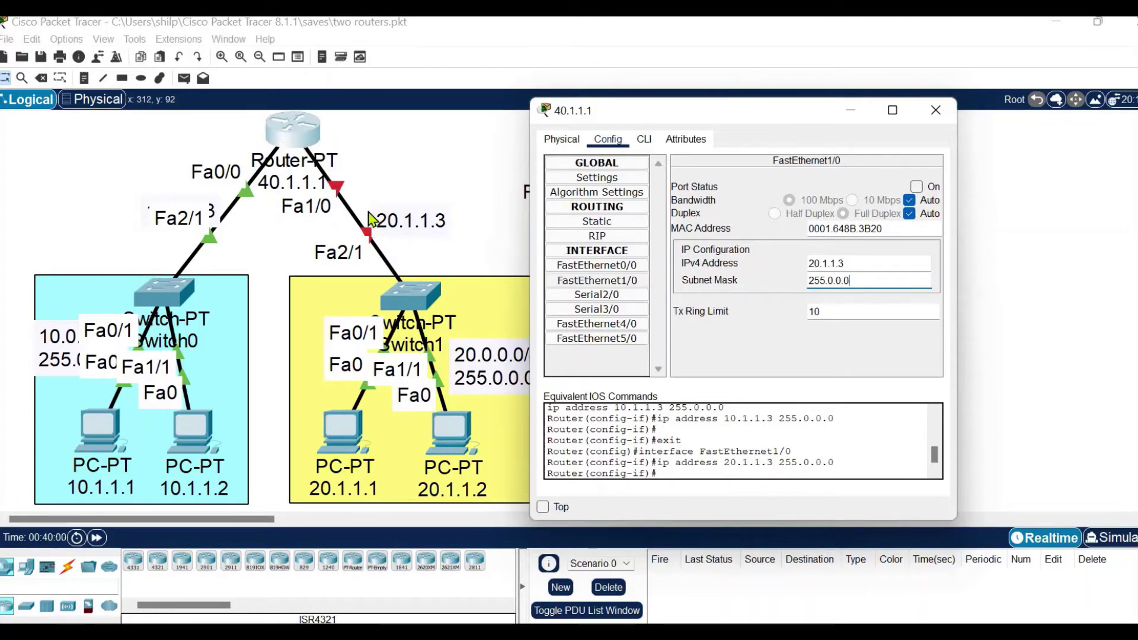
left_click(862, 261)
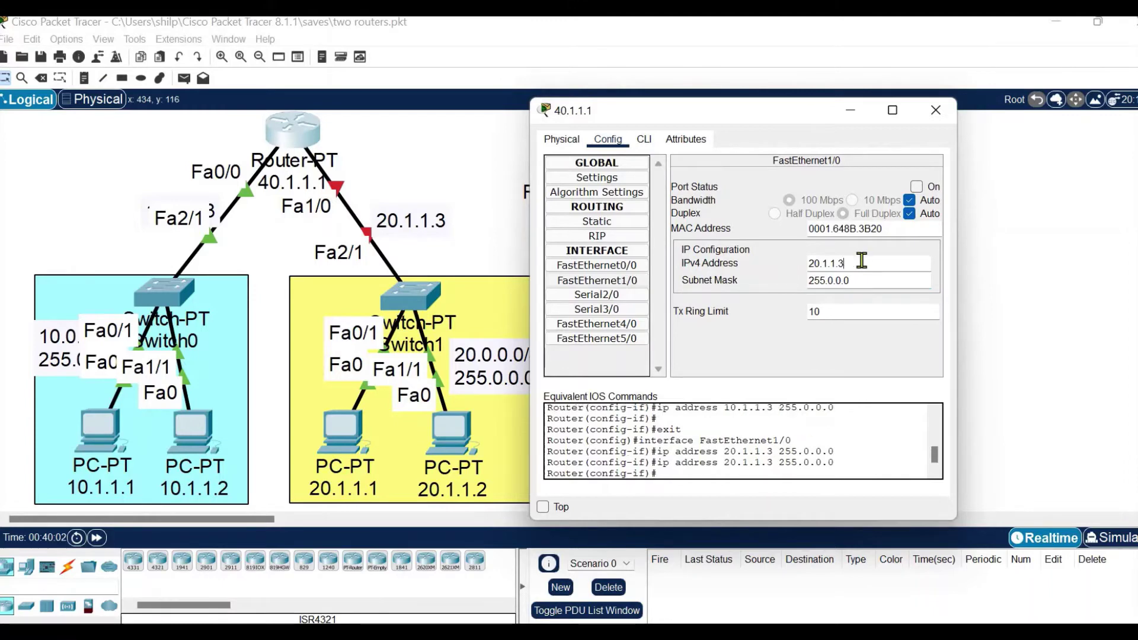
left_click(917, 187)
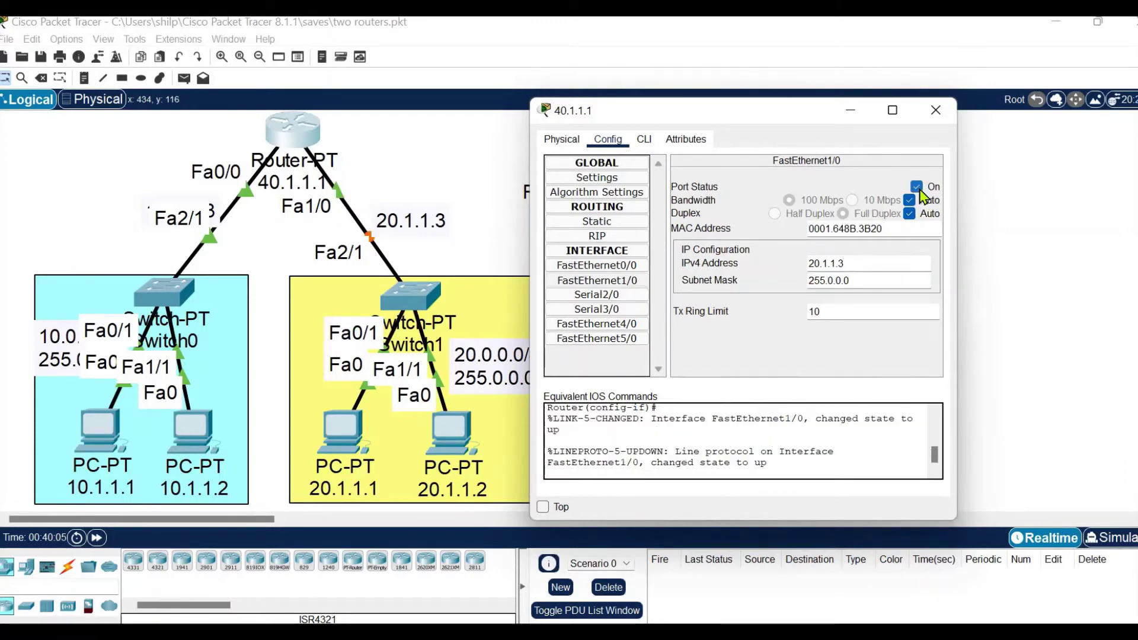
left_click(937, 112)
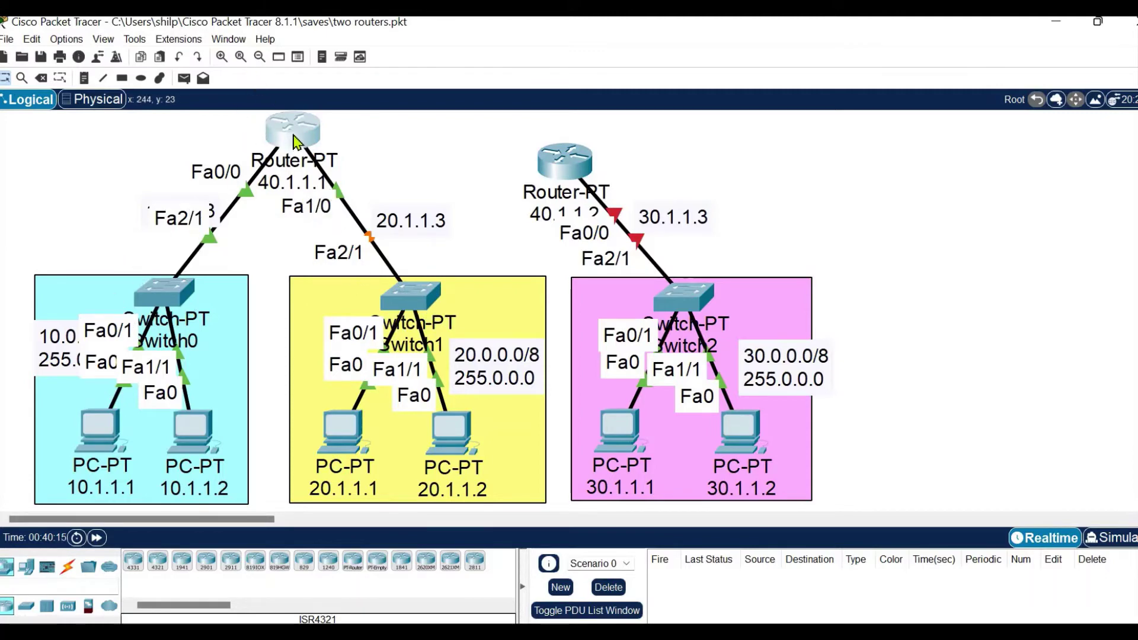
Step: On router 40.1.1.2, turn on FastEthernet0/0 with 30.1.1.3/255.0.0.0 and close its window
left_click_drag(295, 139, 299, 159)
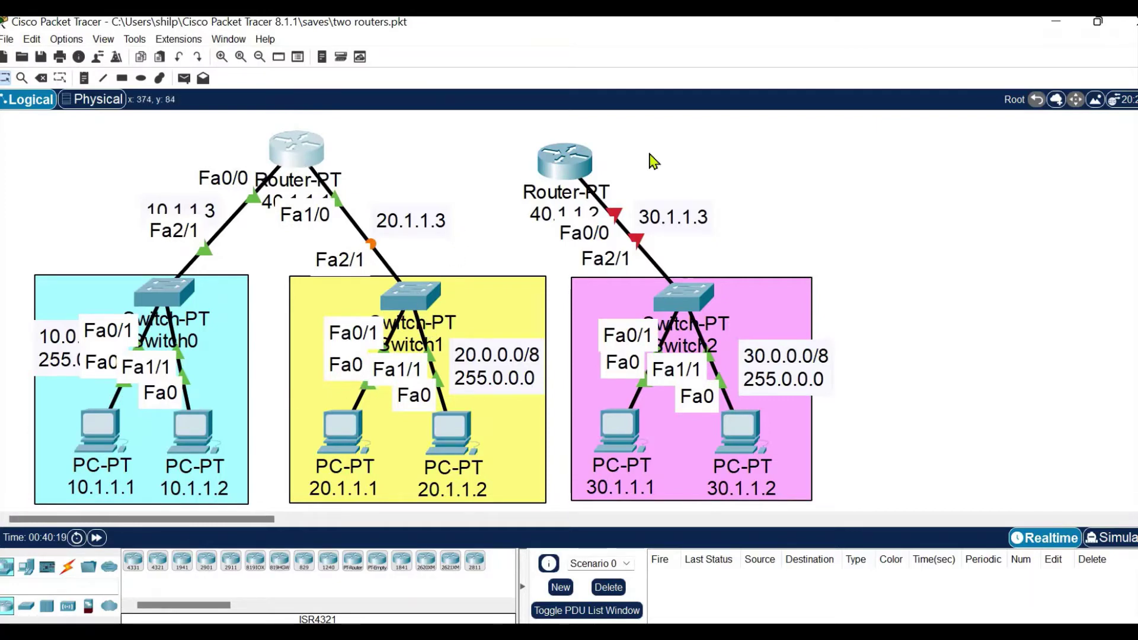
left_click(561, 176)
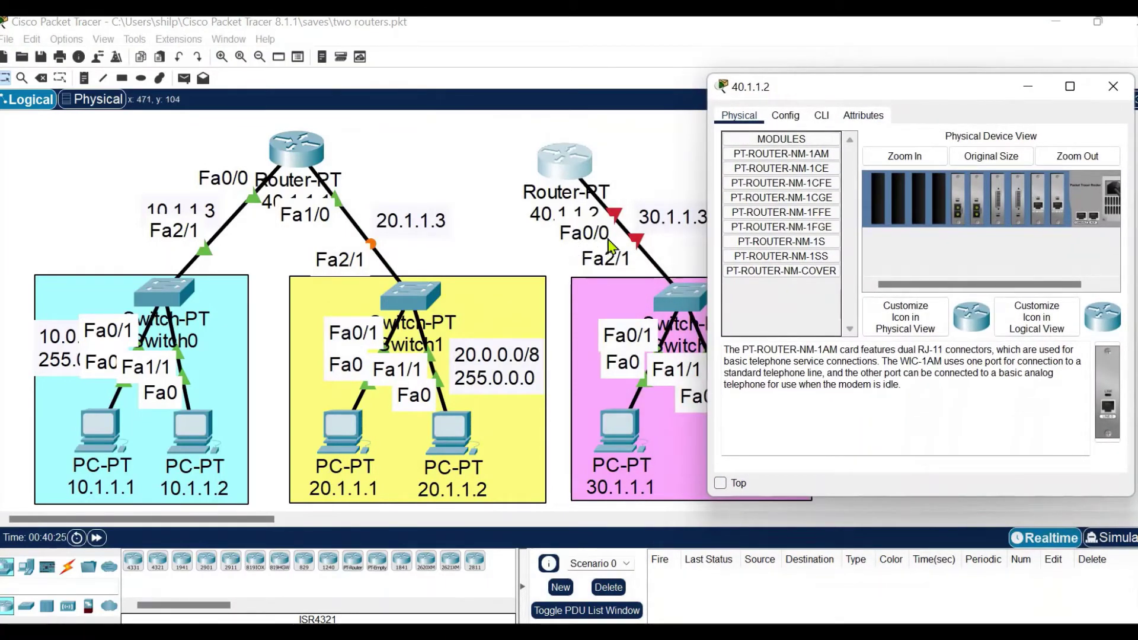
left_click(793, 116)
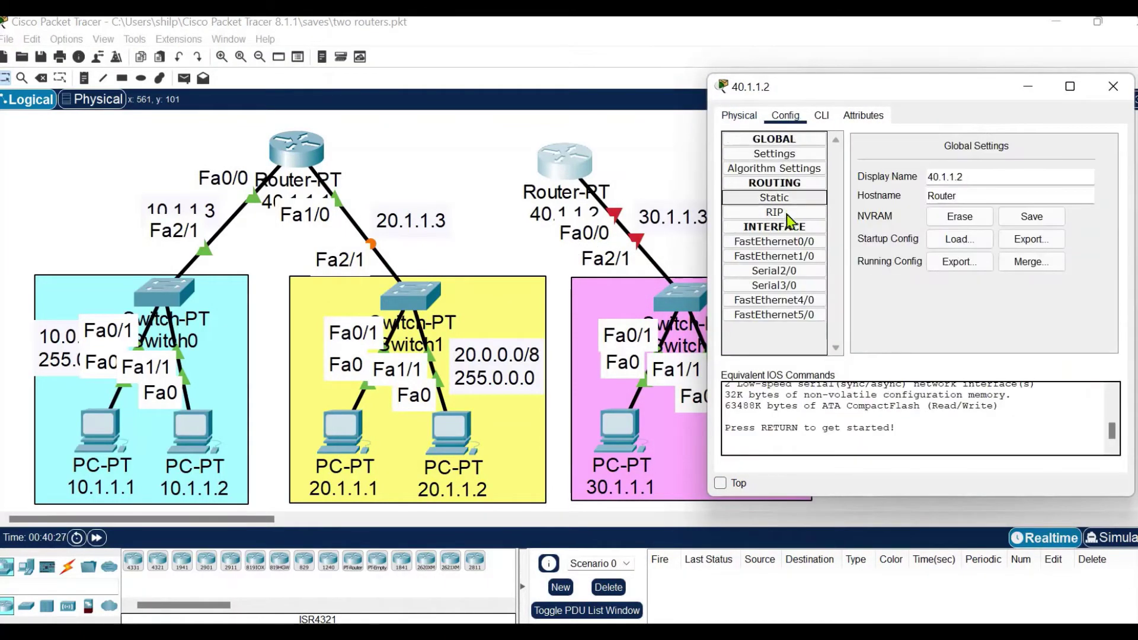
left_click(791, 248)
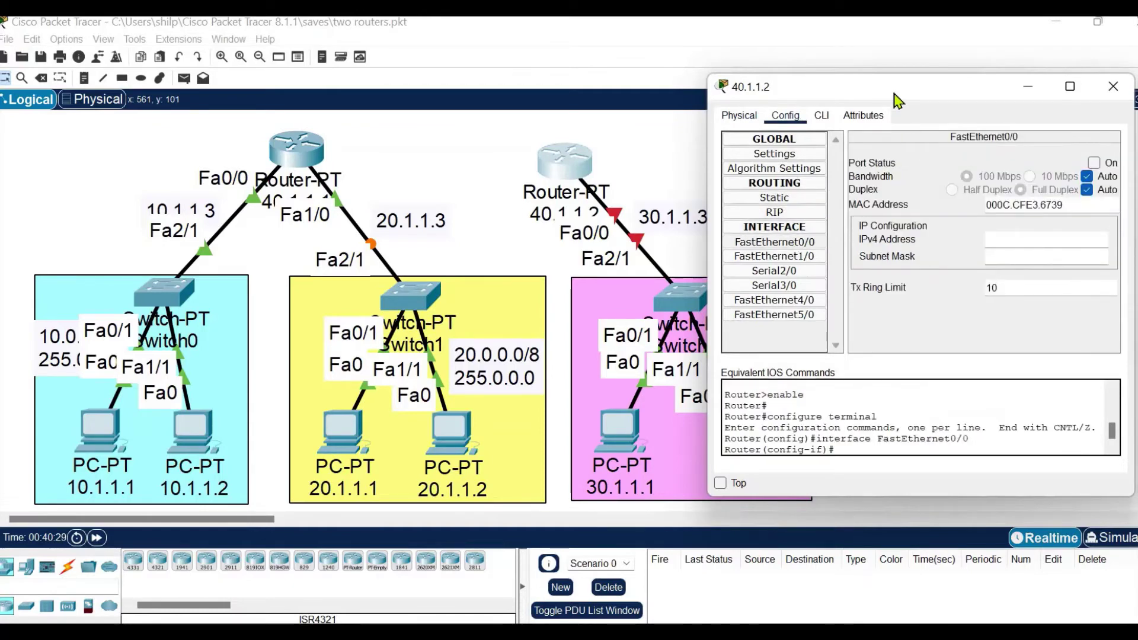
left_click_drag(900, 97, 226, 80)
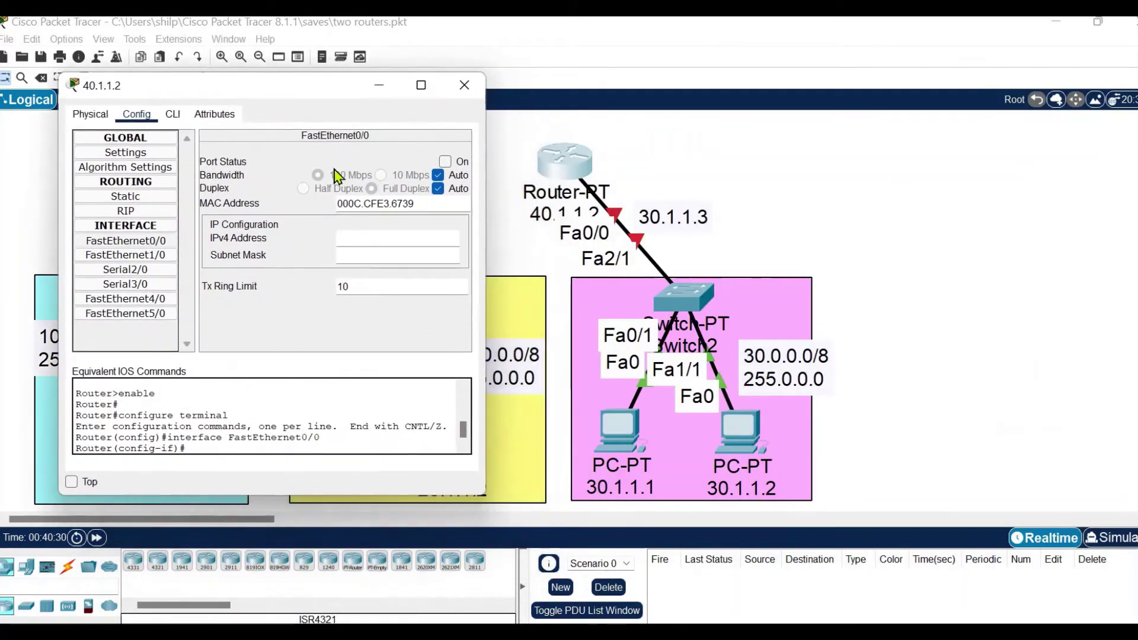
left_click(445, 162)
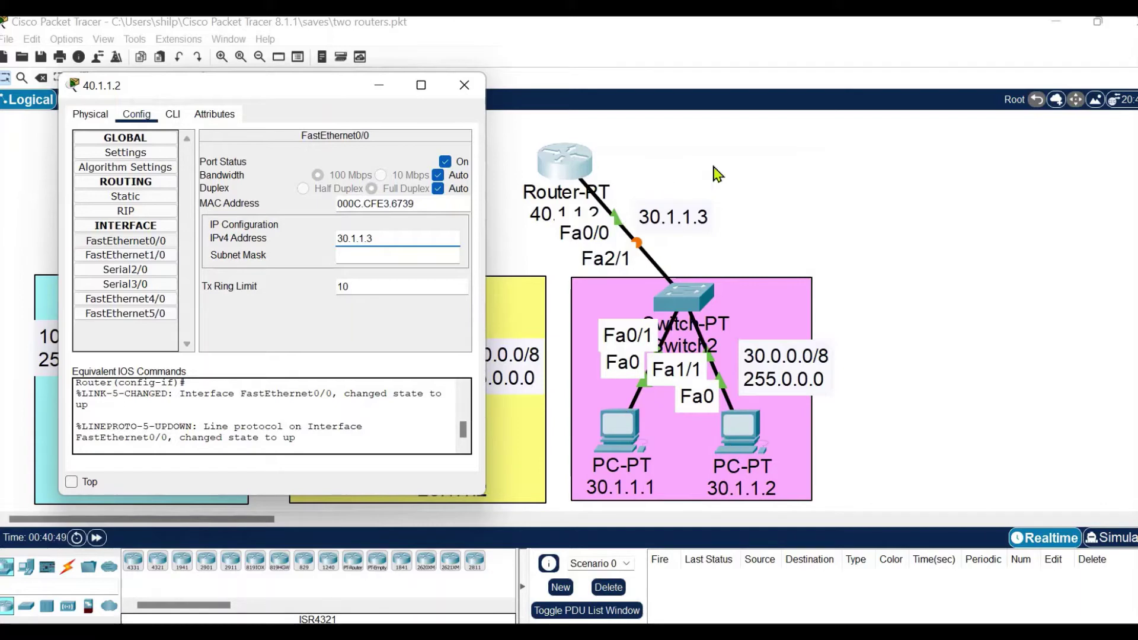
left_click(402, 255)
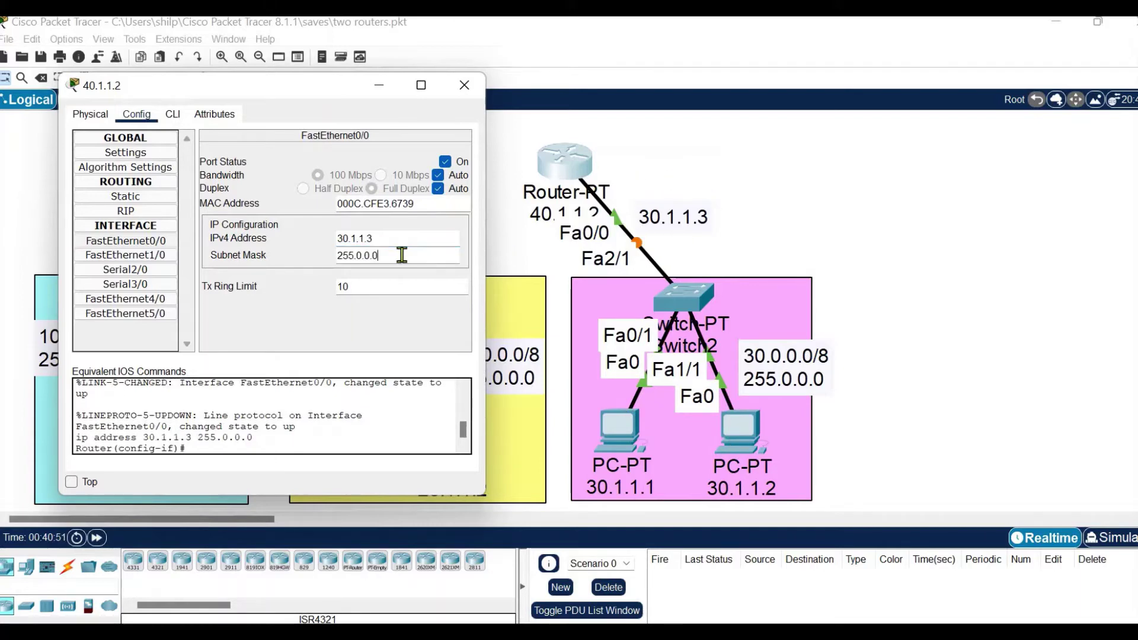
left_click(464, 85)
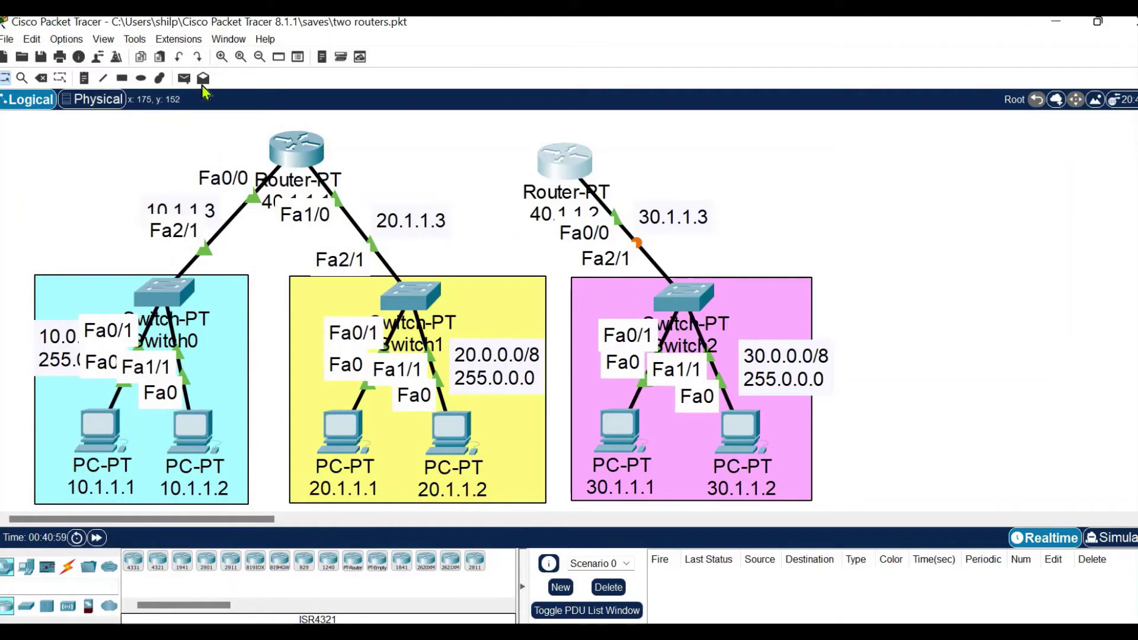
Step: Ping router 40.1.1.1 from PCs 10.1.1.1 and 20.1.1.2, and router 40.1.1.2 from PC 30.1.1.2
left_click(184, 78)
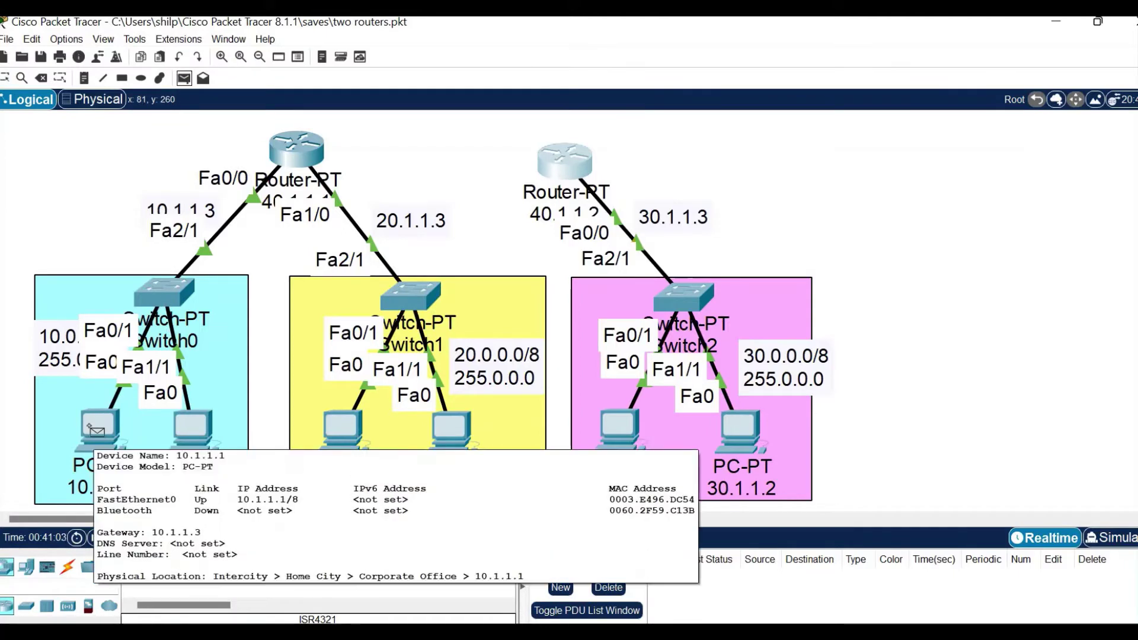
left_click(95, 430)
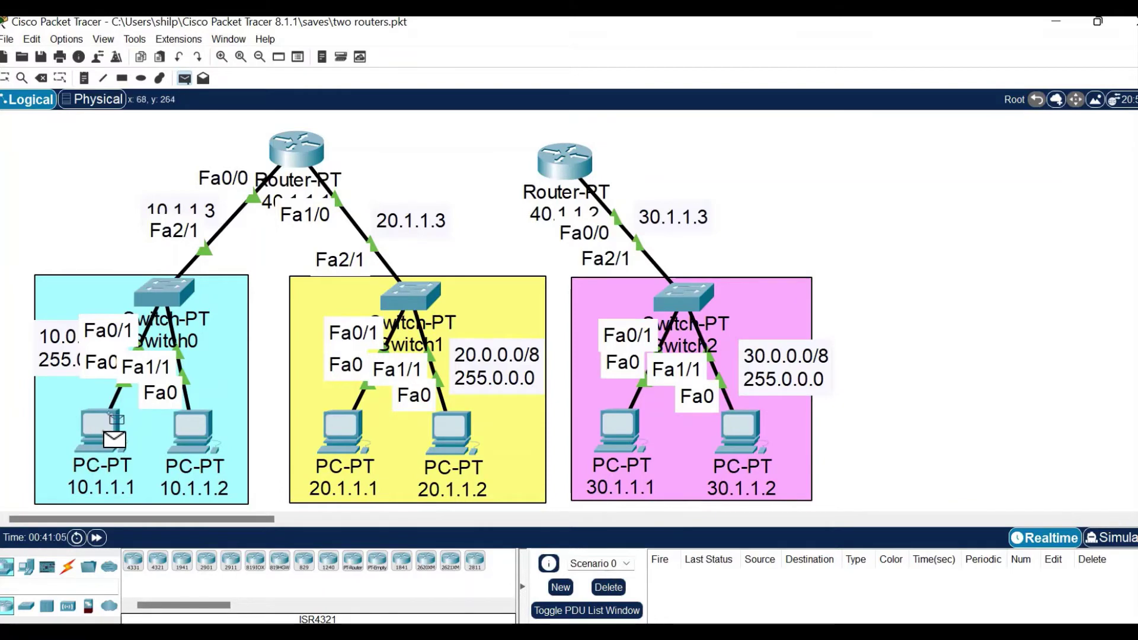
left_click(287, 157)
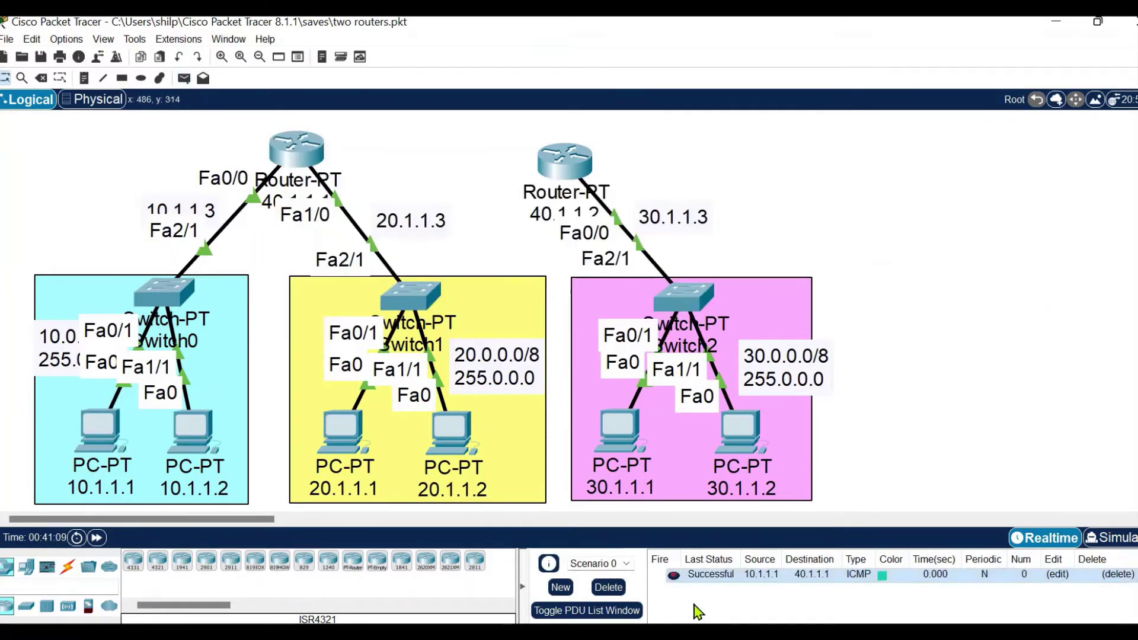
left_click(184, 77)
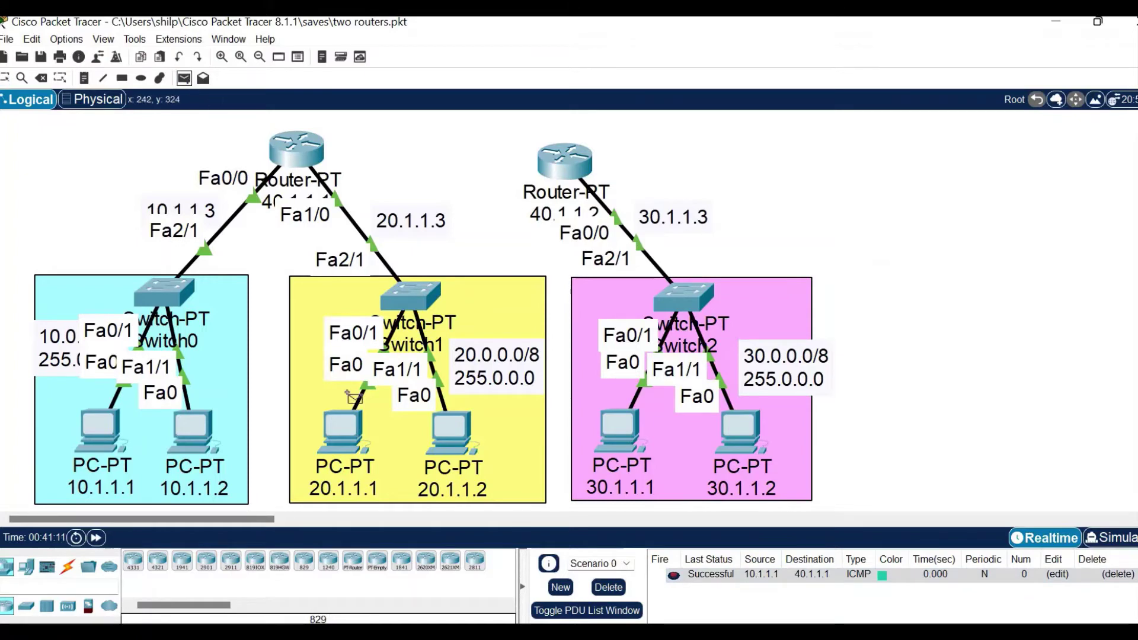
left_click(443, 435)
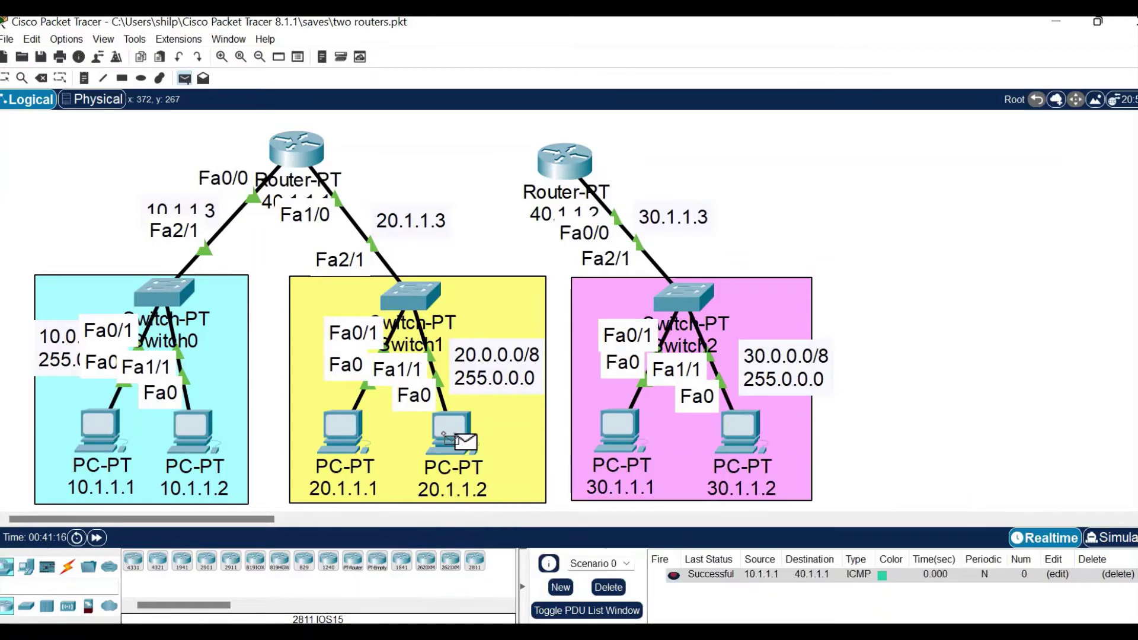
left_click(294, 166)
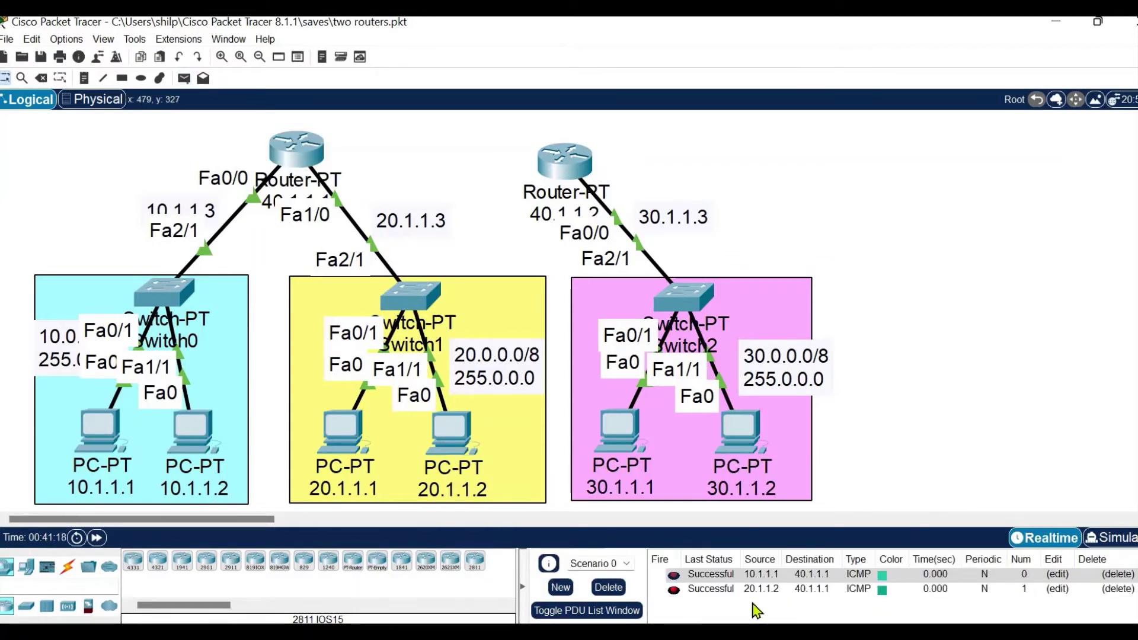
left_click(185, 78)
left_click(735, 428)
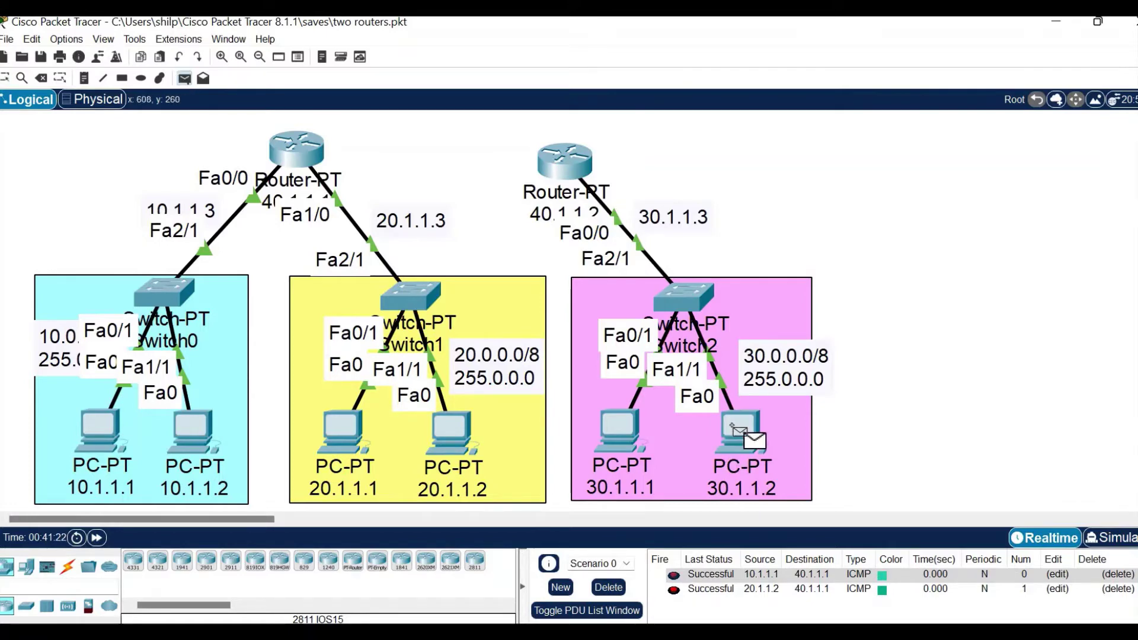
left_click(573, 172)
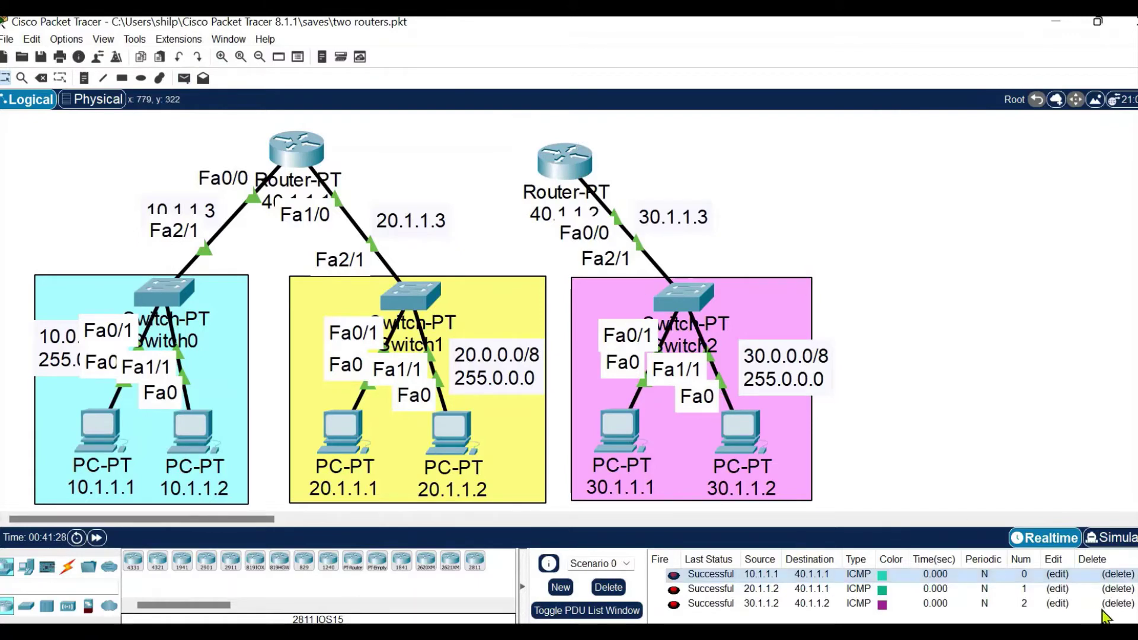
Step: Delete the finished pings from the PDU list
left_click(1119, 574)
left_click(1119, 575)
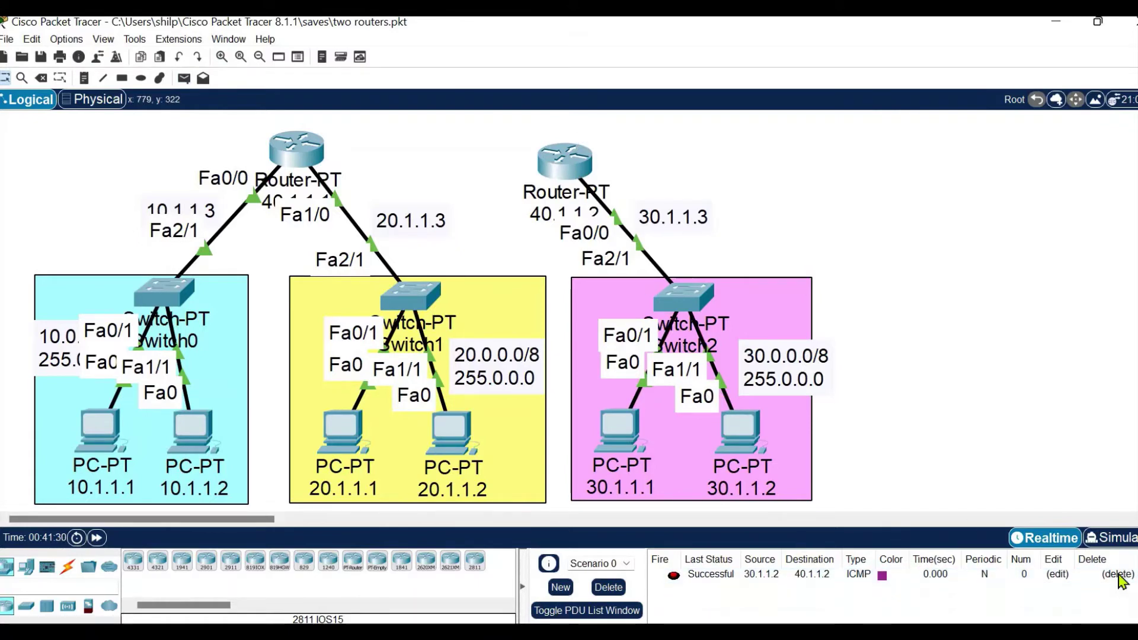
left_click(1119, 574)
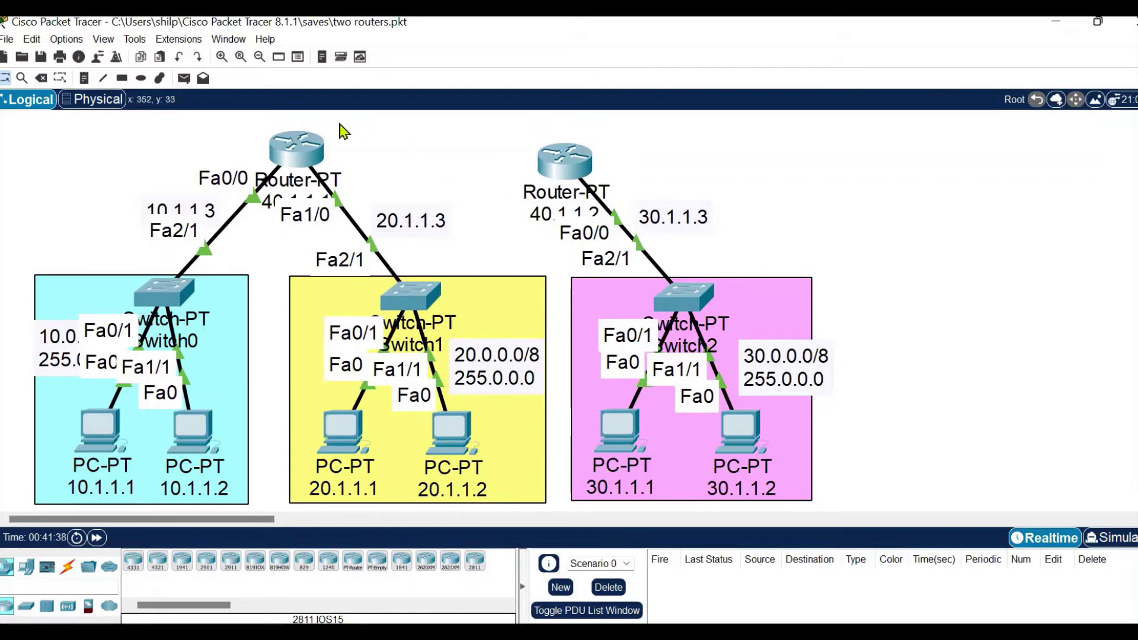
Step: Connect the left and right routers' Serial2/0 ports with a Serial DTE cable
left_click_drag(297, 162, 289, 174)
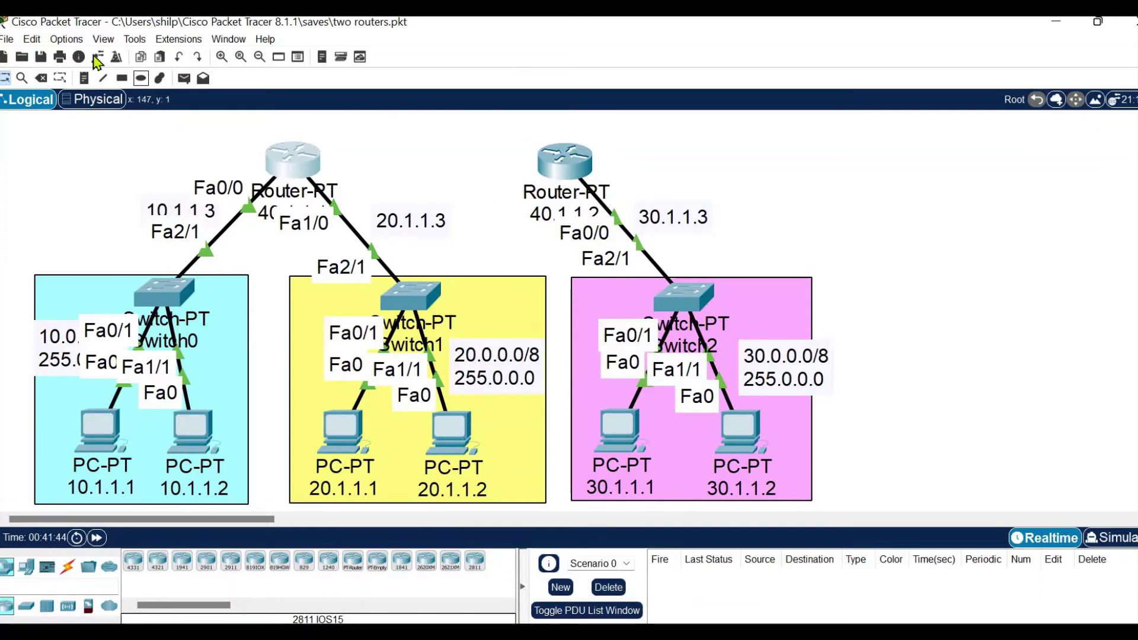
left_click(68, 568)
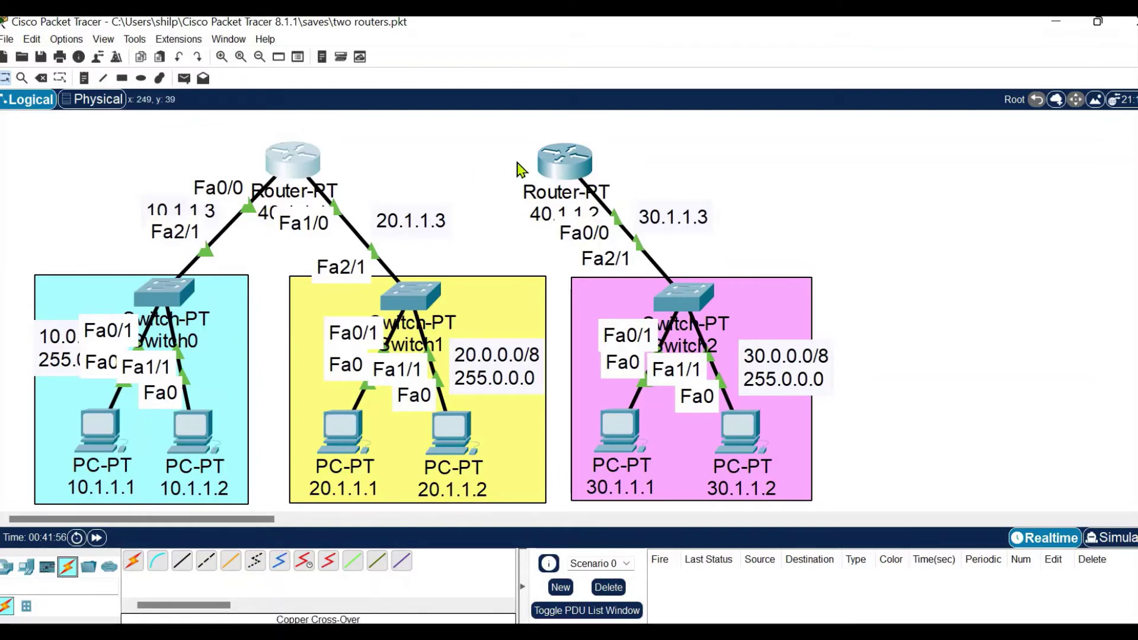
mouse_move(520, 217)
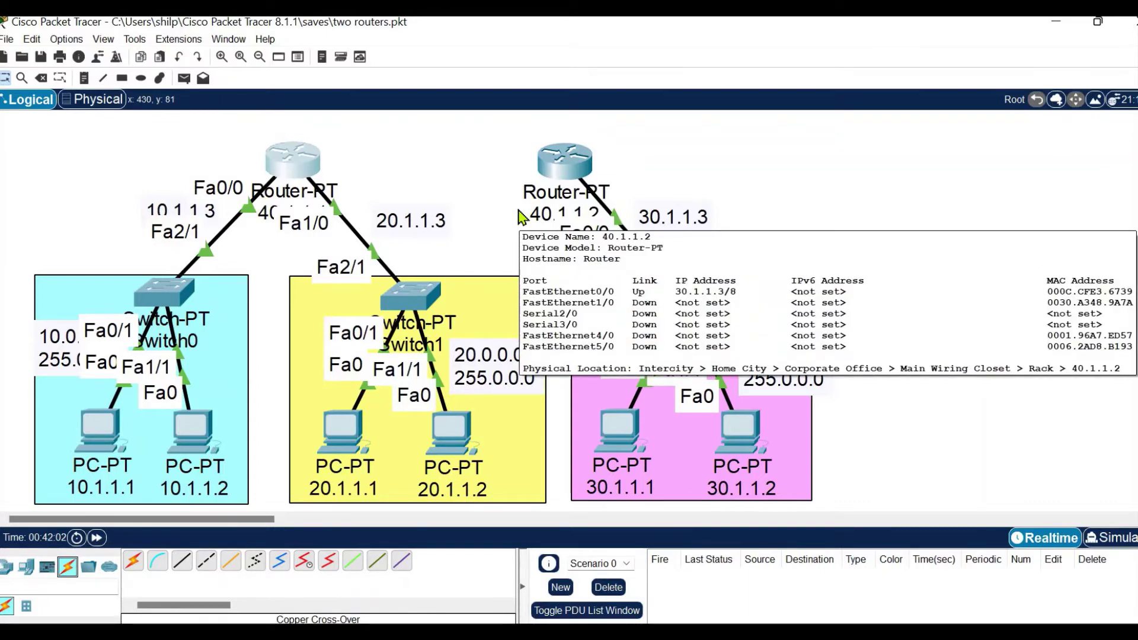
left_click(328, 561)
left_click(305, 161)
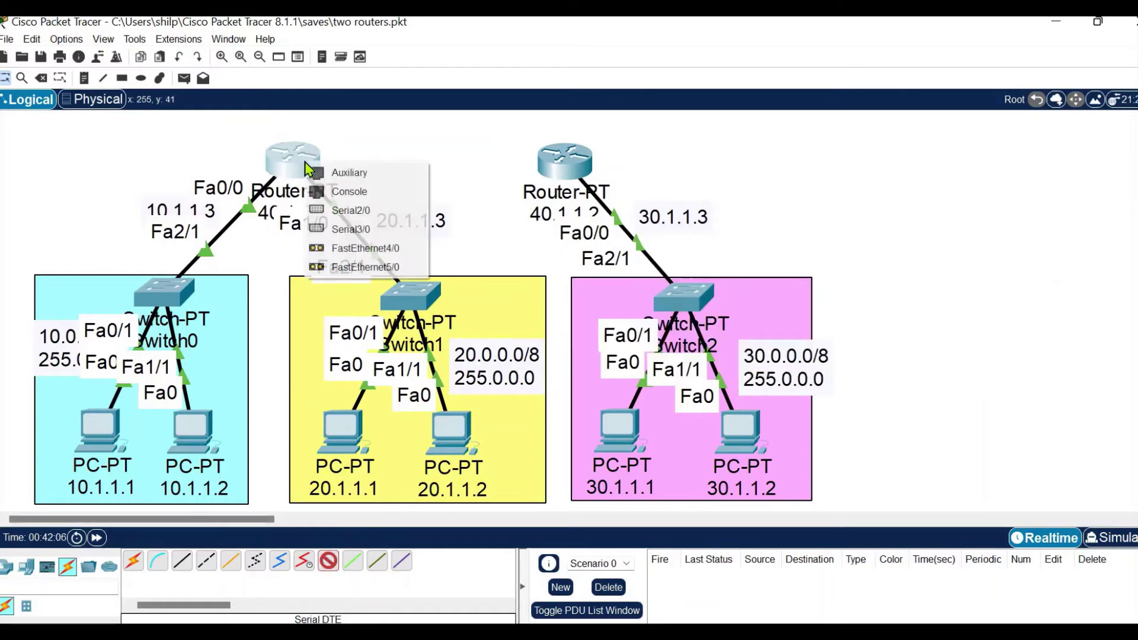
left_click(372, 214)
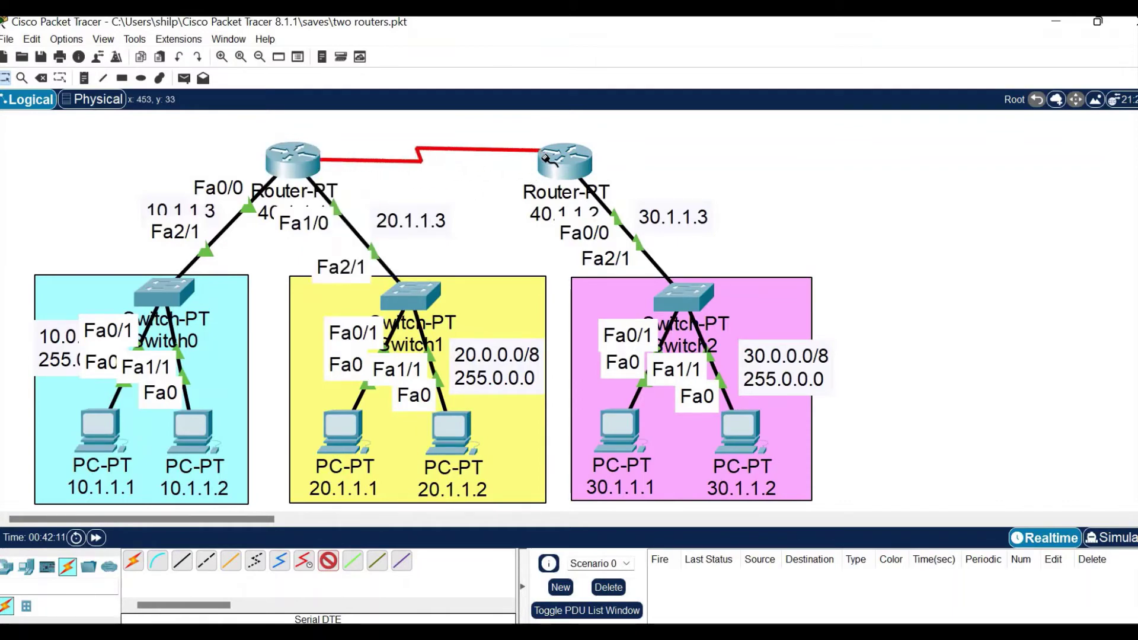
left_click(546, 159)
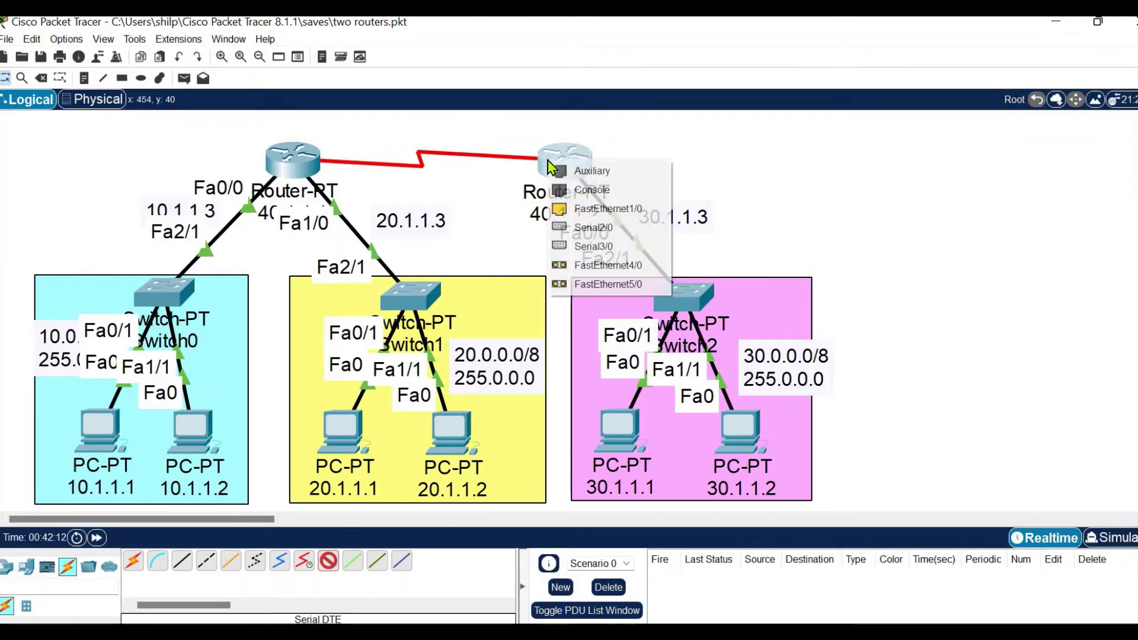
left_click(591, 229)
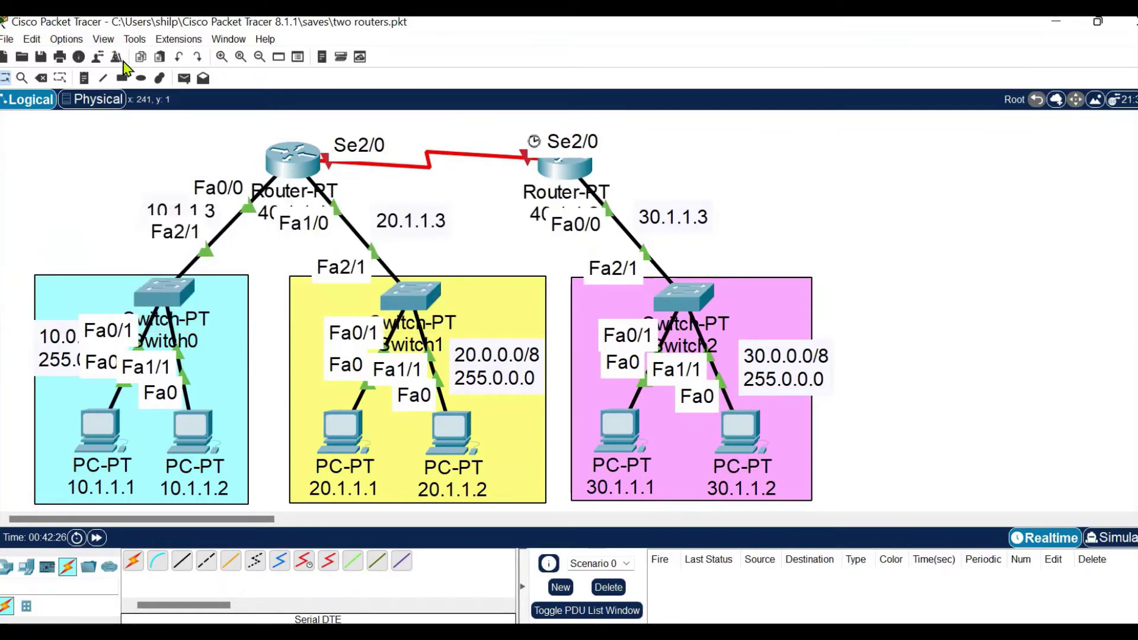
Step: Change the port label display in Options > Preferences and close the dialog
left_click(67, 40)
left_click(95, 59)
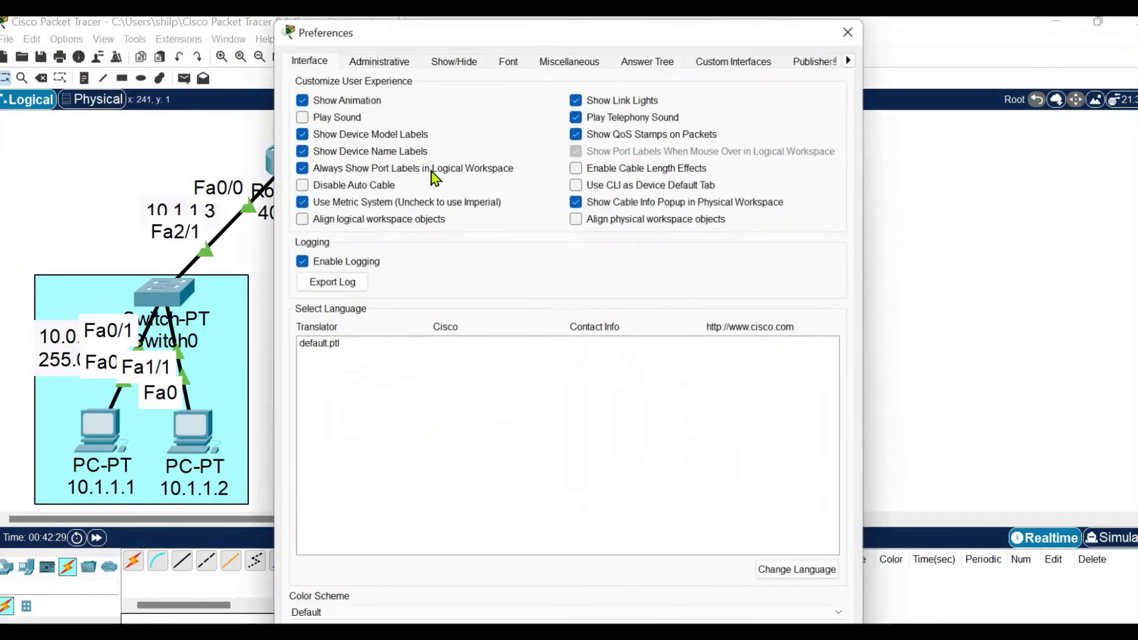
left_click(850, 30)
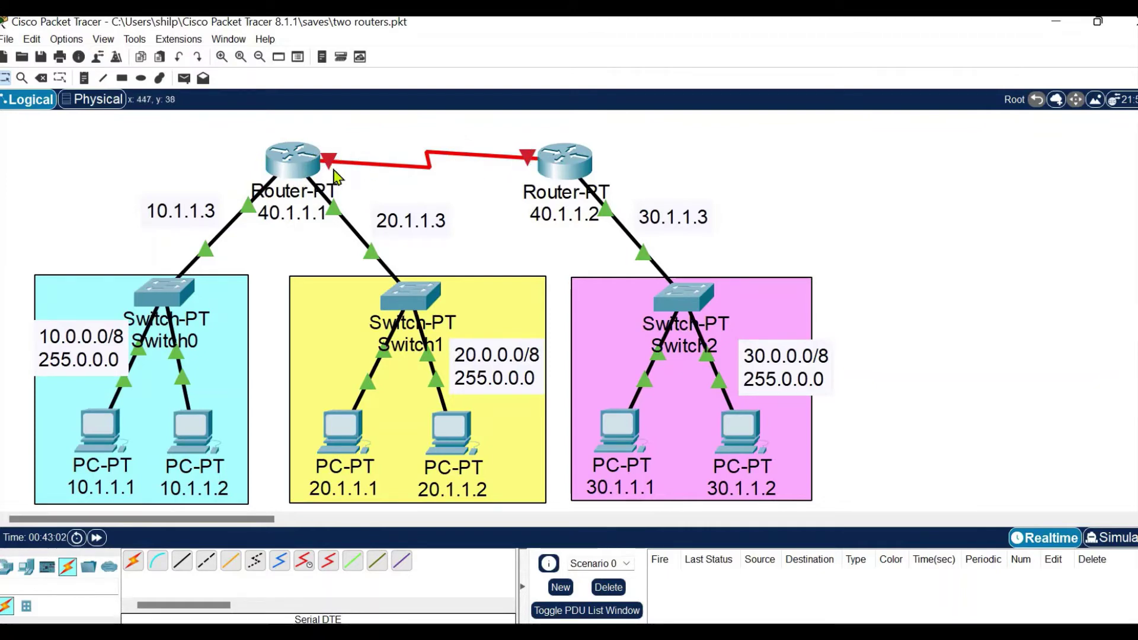
Step: Switch the left router's Serial2/0 port on and address it 40.1.1.1 with mask 255.0.0.0
left_click(307, 169)
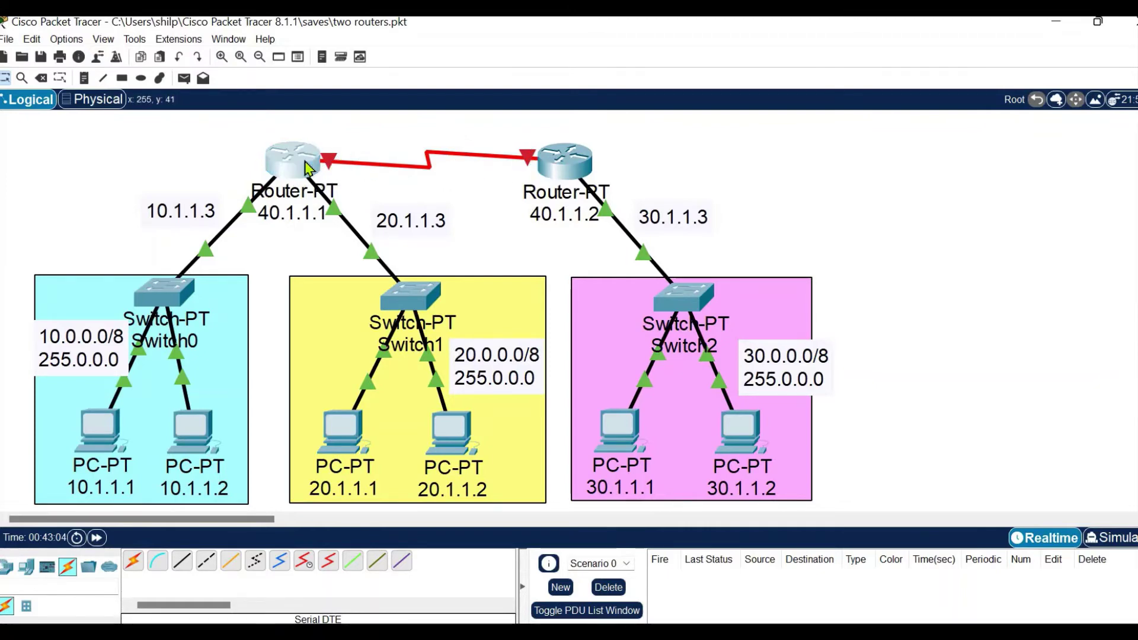
left_click_drag(520, 119, 871, 121)
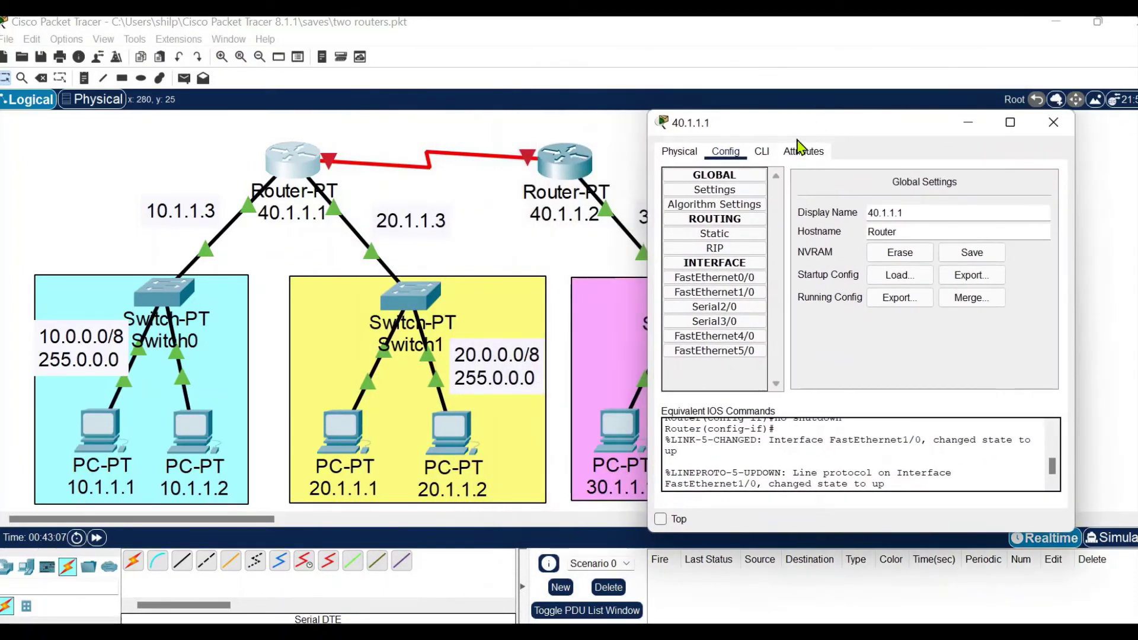
left_click(746, 307)
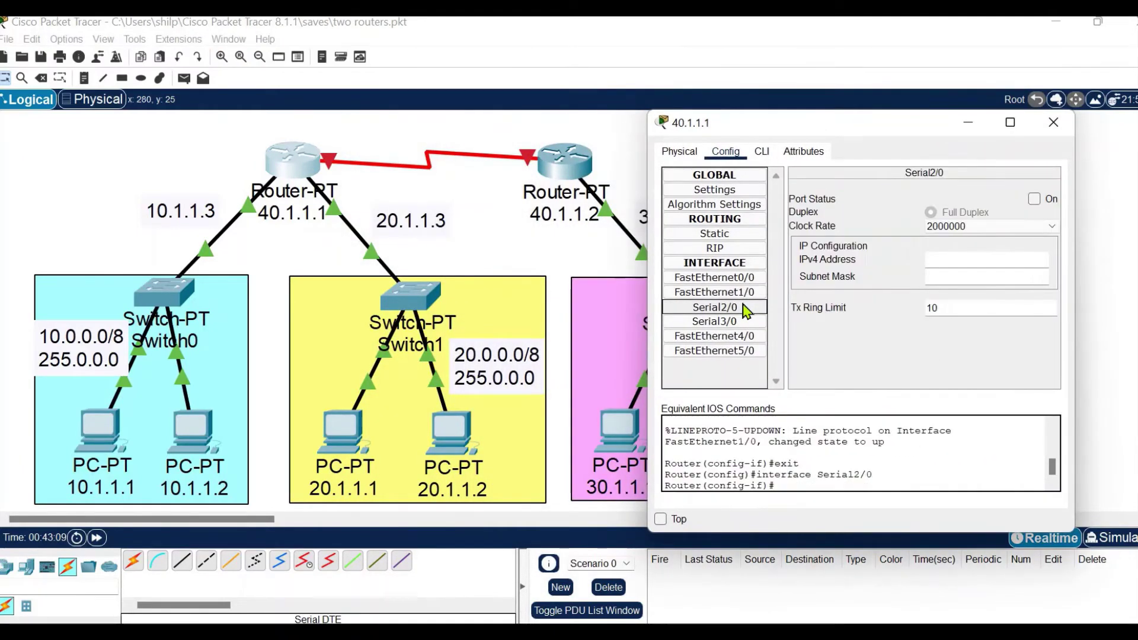
left_click(1035, 201)
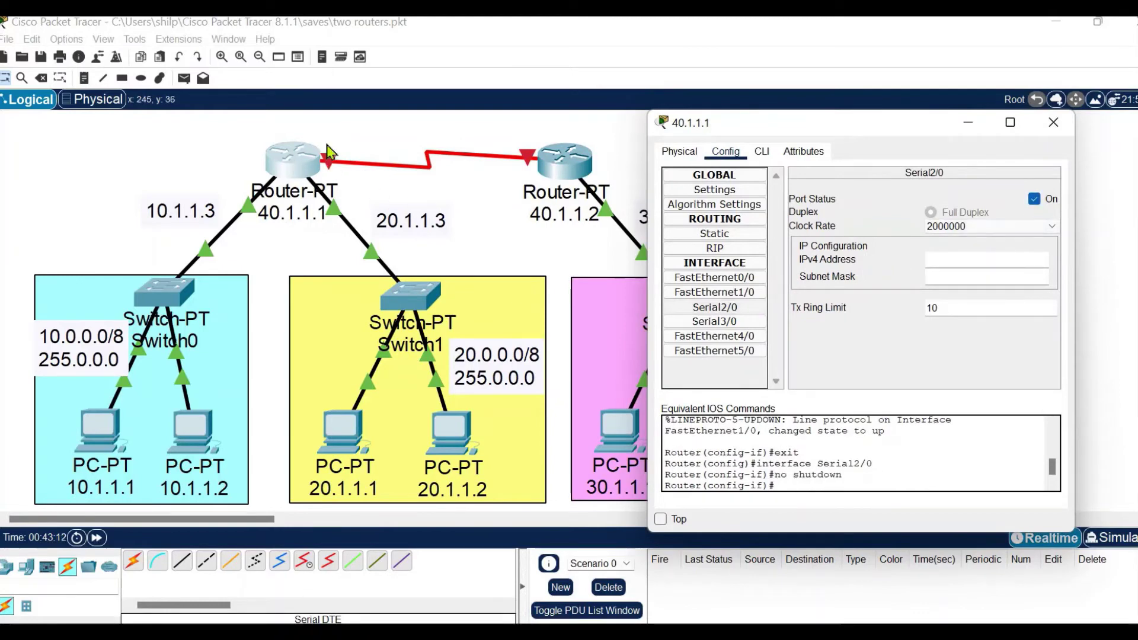
left_click(933, 264)
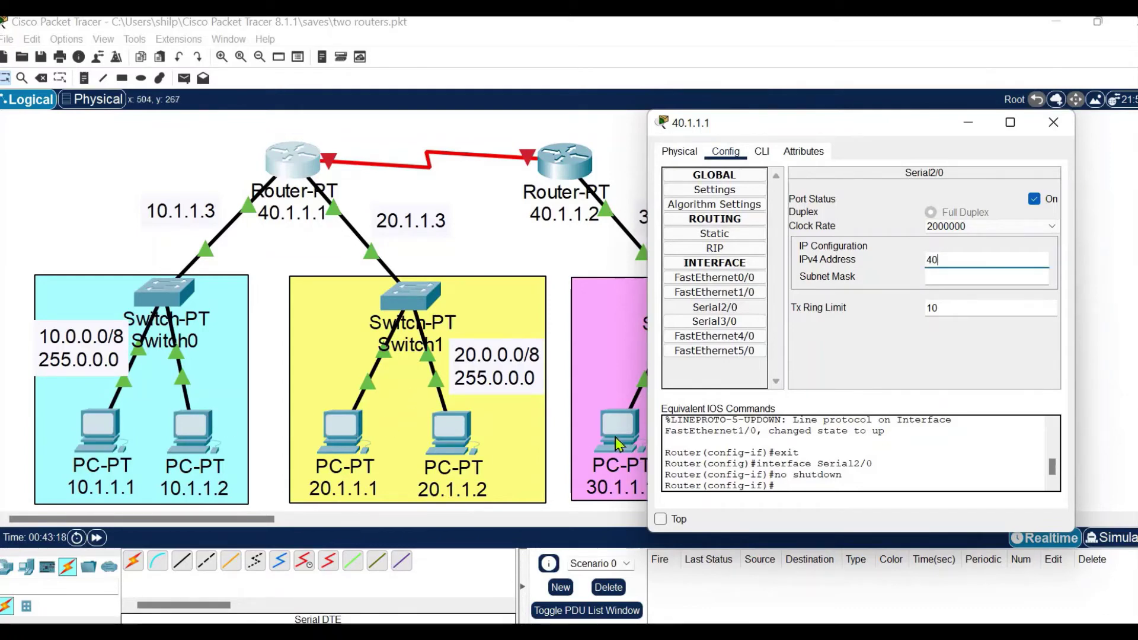
type(".1.1.1")
left_click(982, 275)
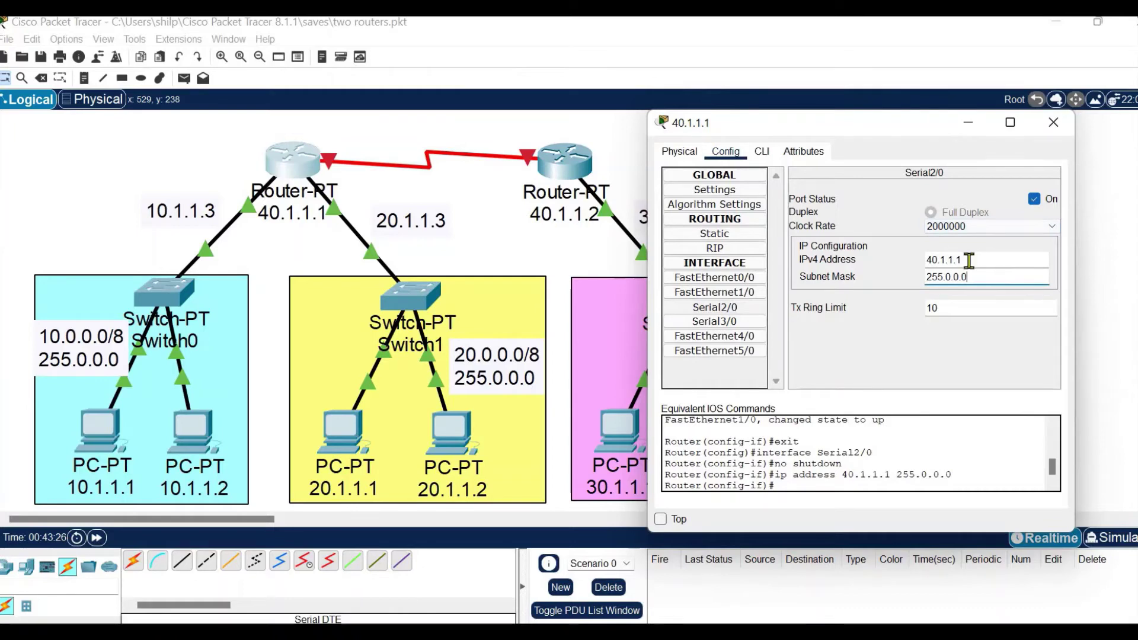
left_click_drag(963, 259, 910, 267)
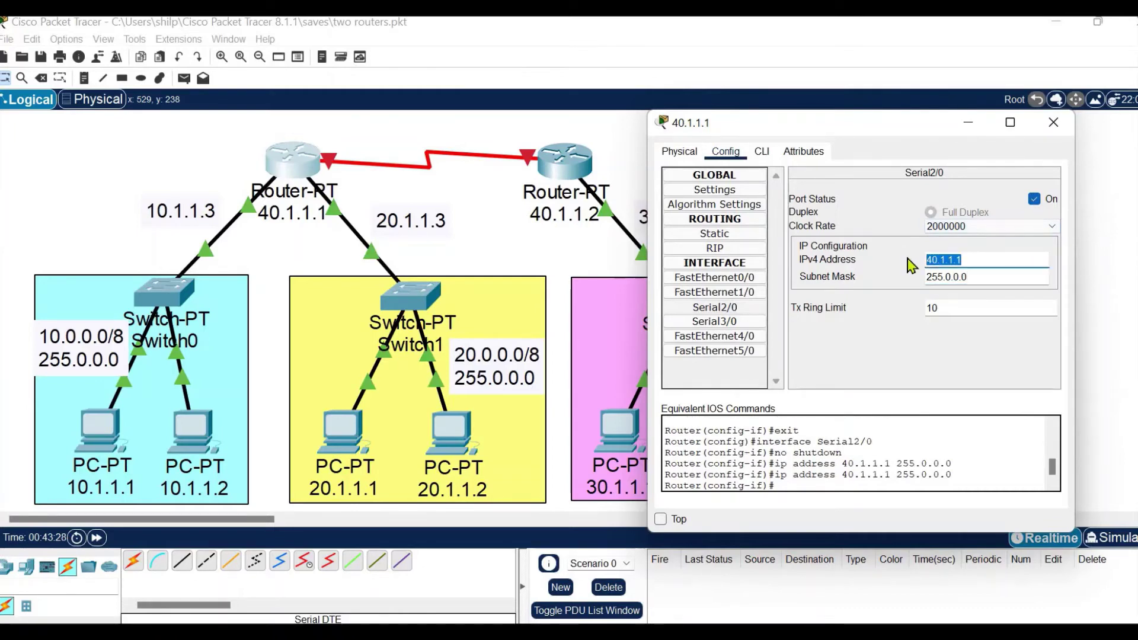
left_click(998, 278)
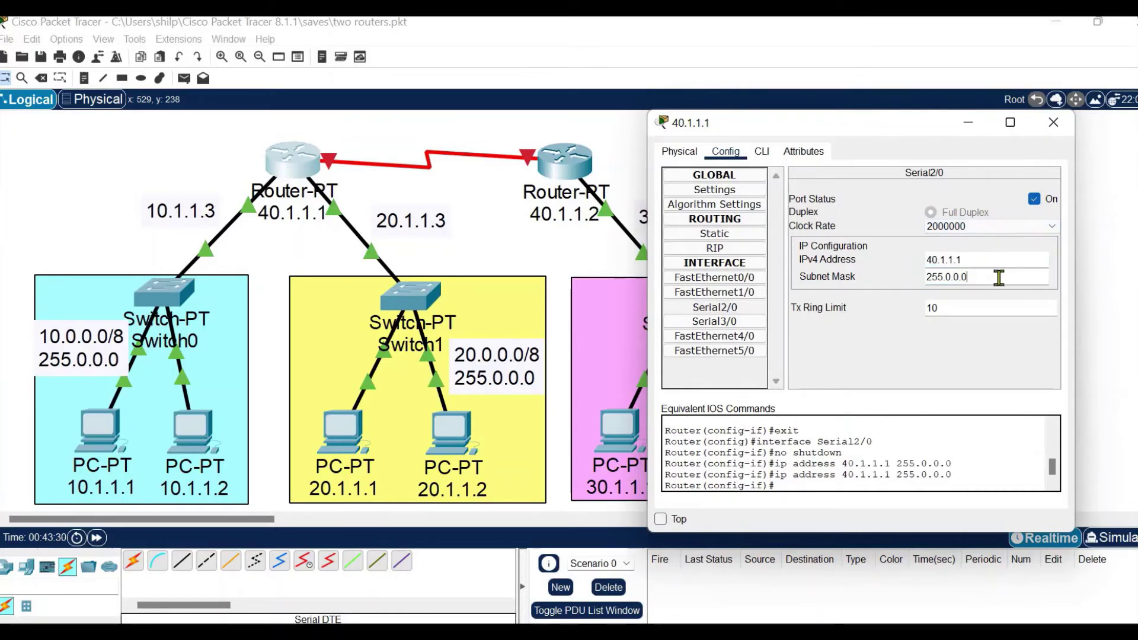
left_click(1061, 131)
Step: Give the right router's Serial2/0 address 40.1.1.2, mask 255.0.0.0, and turn the port on
left_click(569, 159)
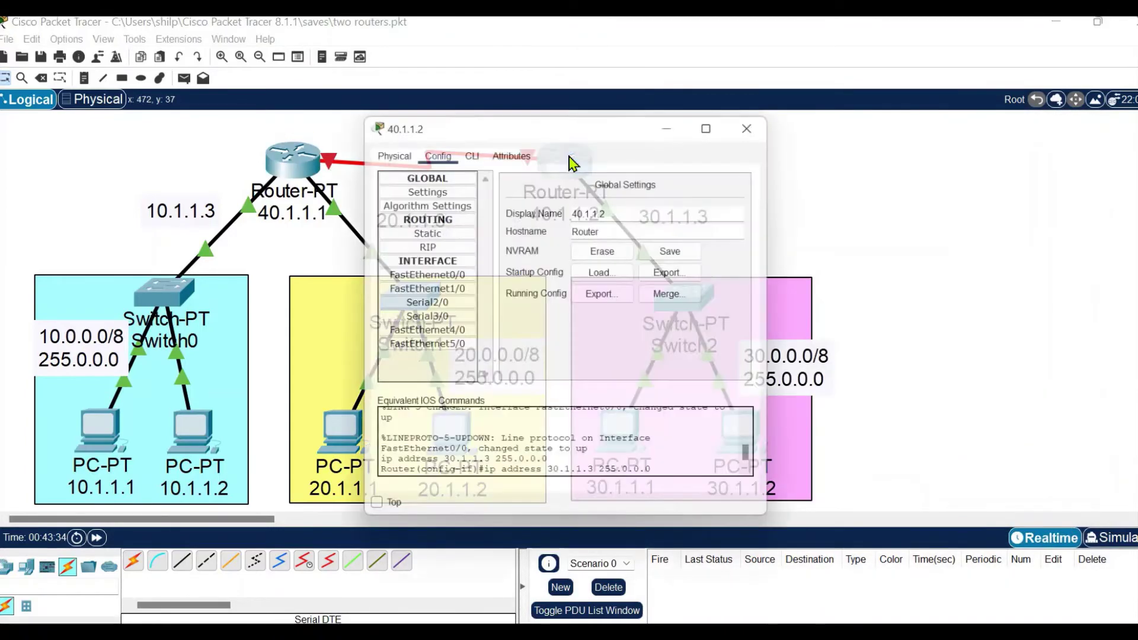
left_click_drag(589, 127, 898, 95)
left_click(730, 271)
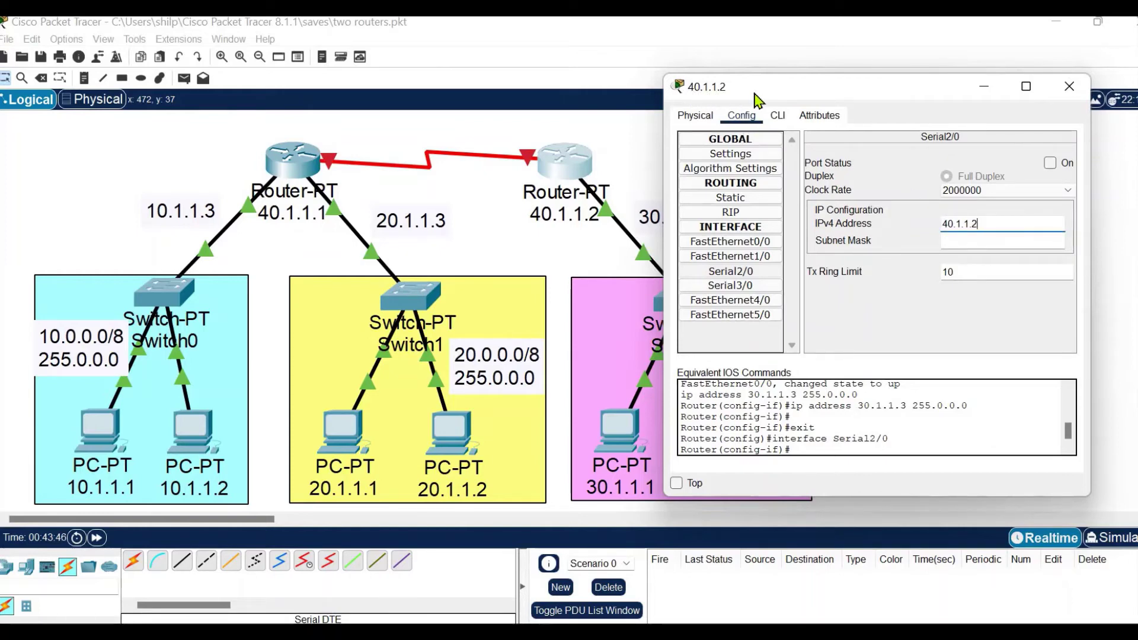
left_click(999, 238)
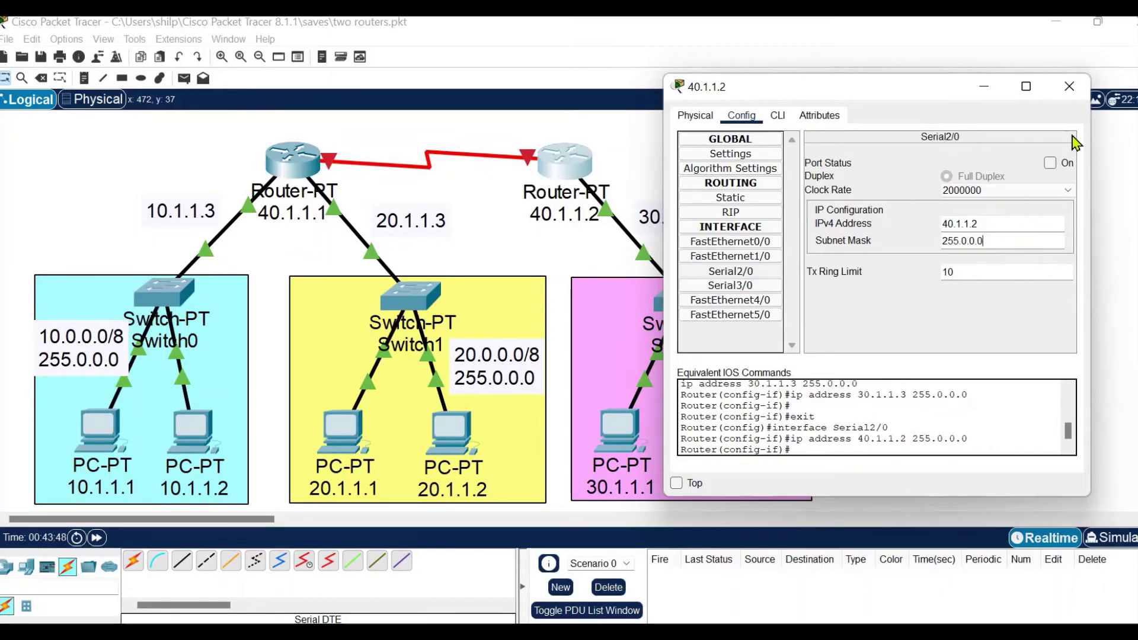
left_click(1051, 163)
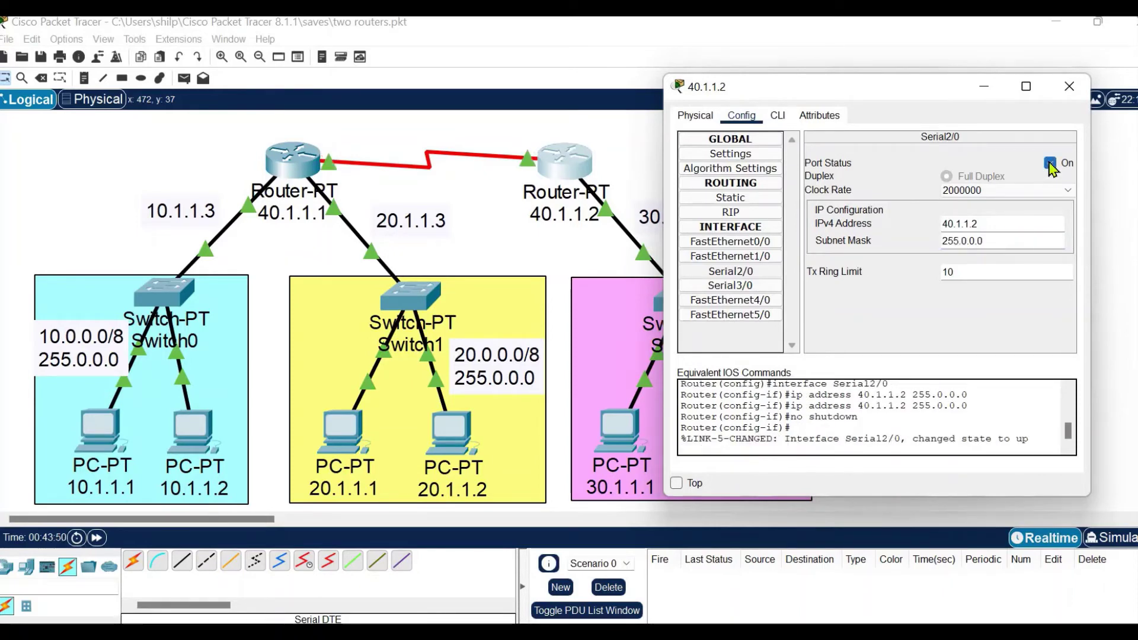
left_click(1069, 93)
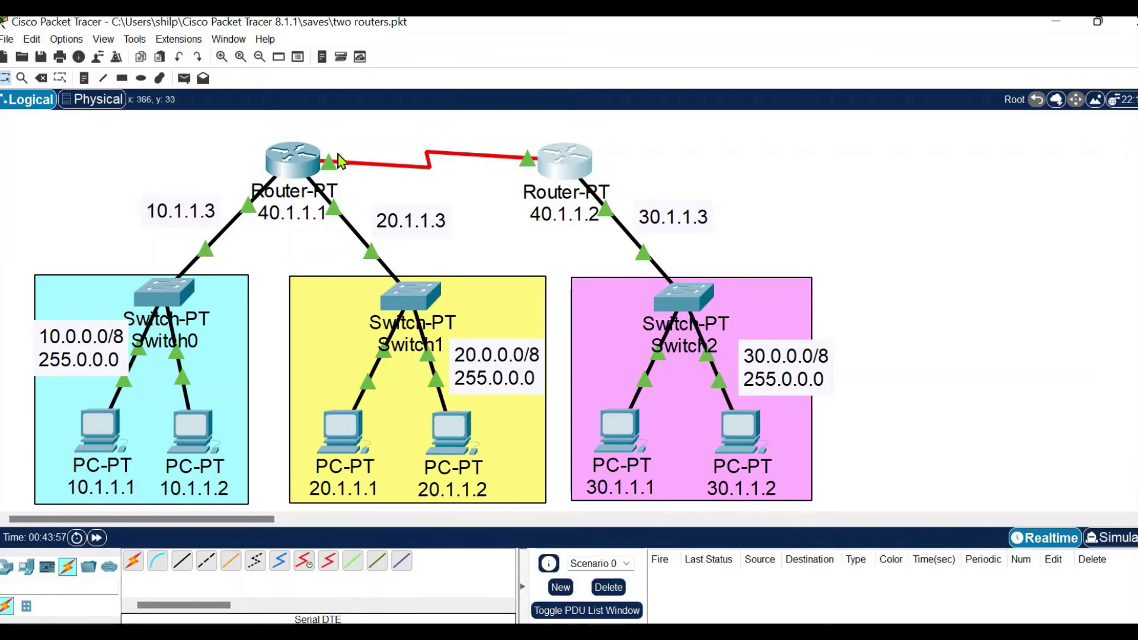
Step: Send a simple PDU from router 40.1.1.1 to router 40.1.1.2, then delete the ping results
left_click(185, 79)
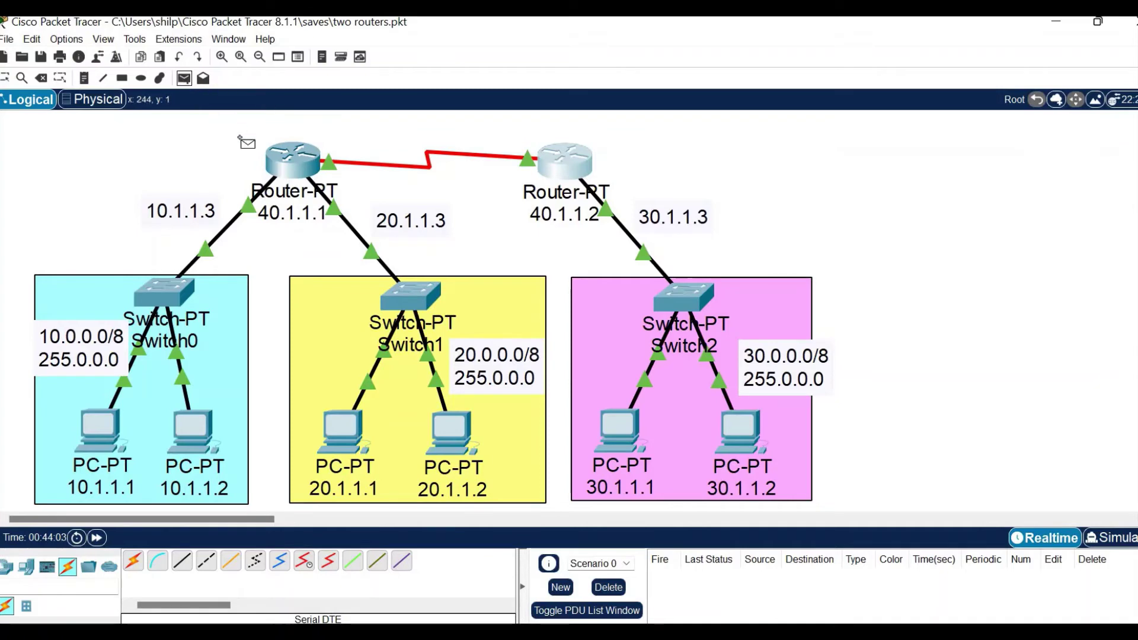
left_click(287, 155)
left_click(185, 83)
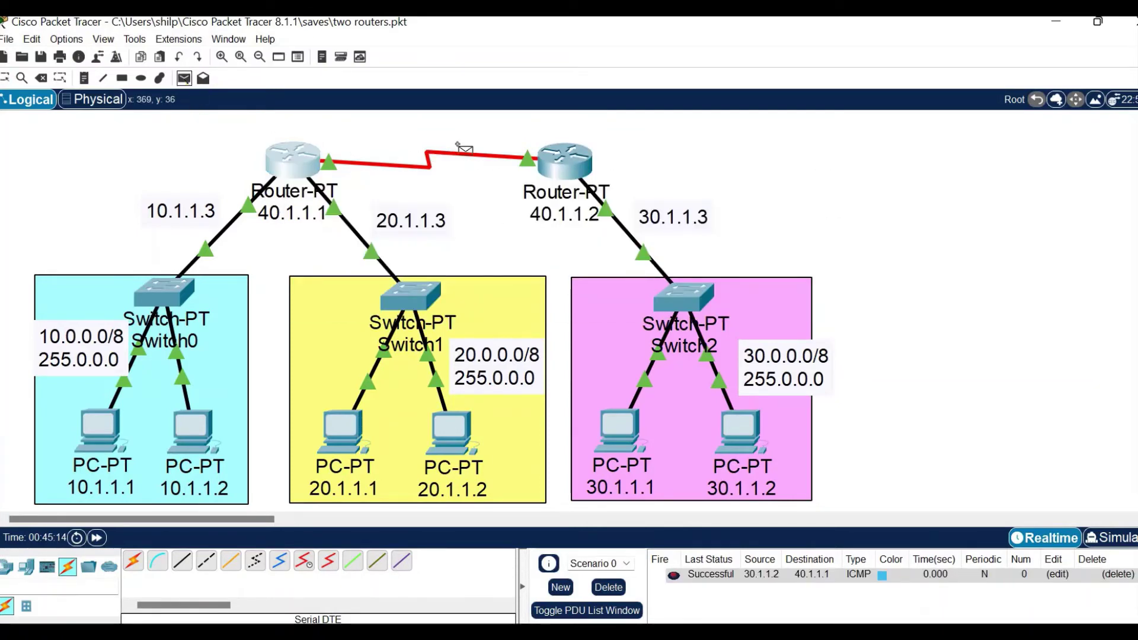
left_click(300, 157)
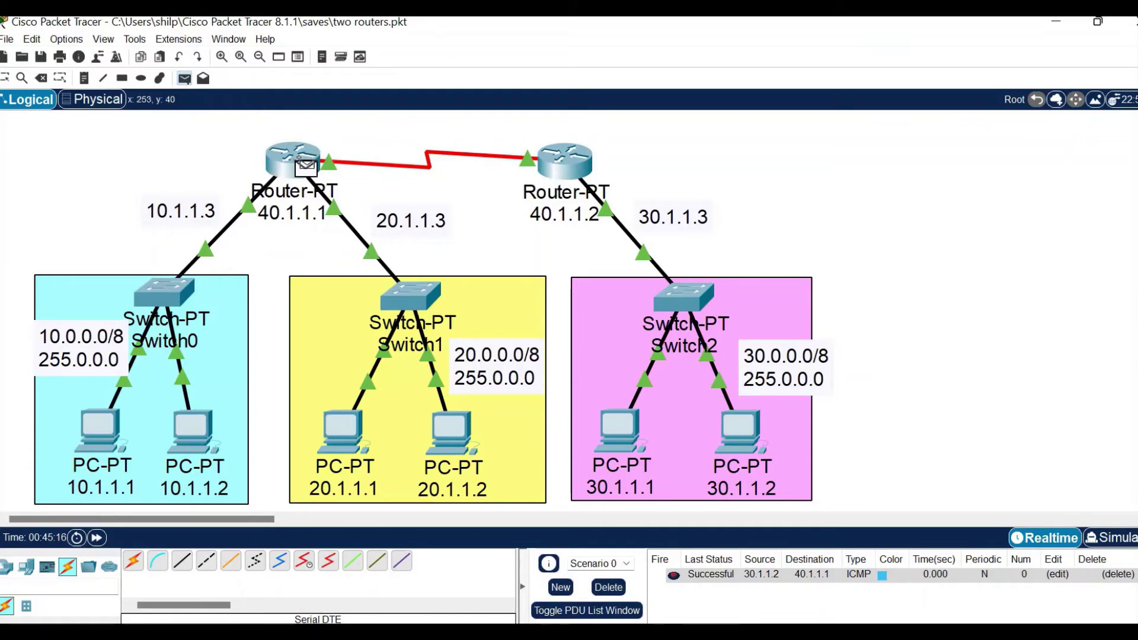
left_click(563, 165)
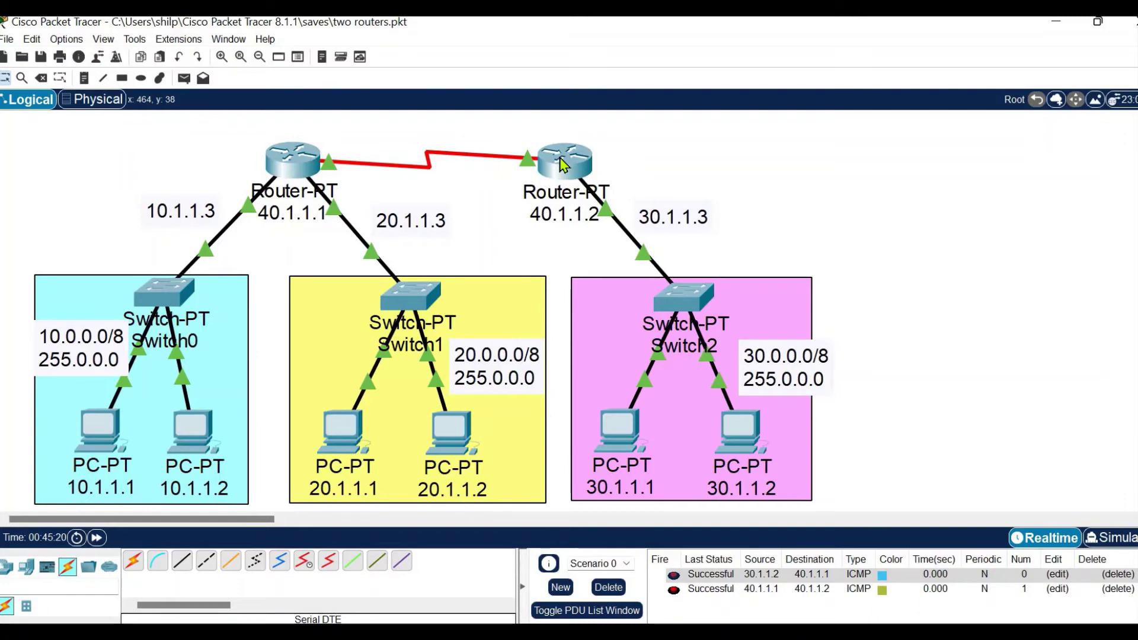
left_click(1120, 575)
left_click(1119, 574)
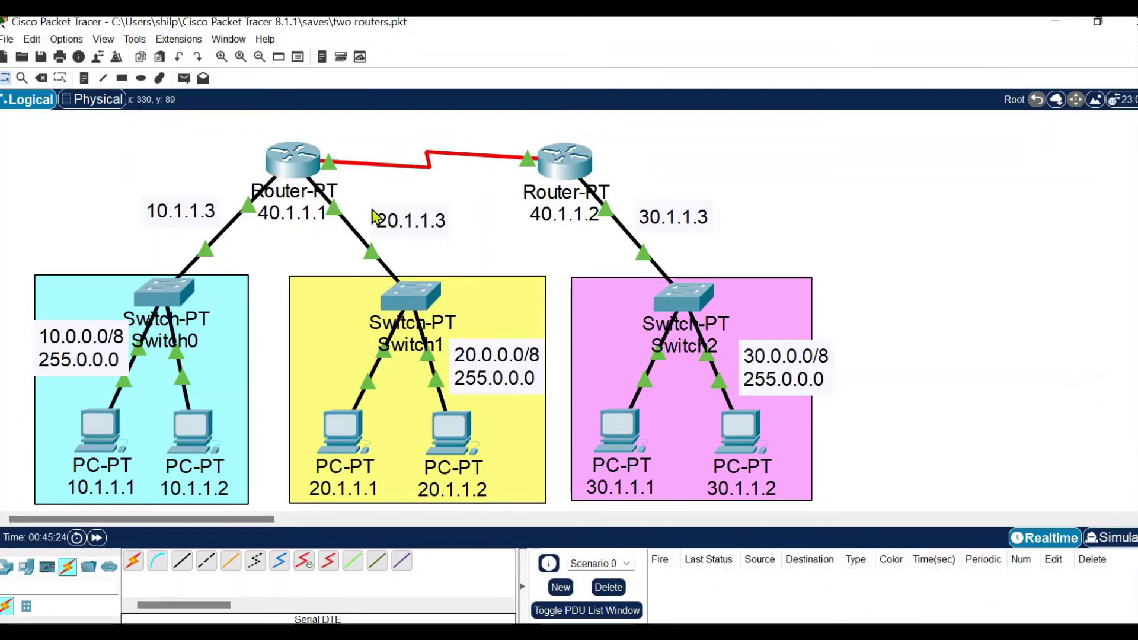
Step: Send a simple PDU from PC 30.1.1.2 to router 40.1.1.1, which fails
left_click(184, 77)
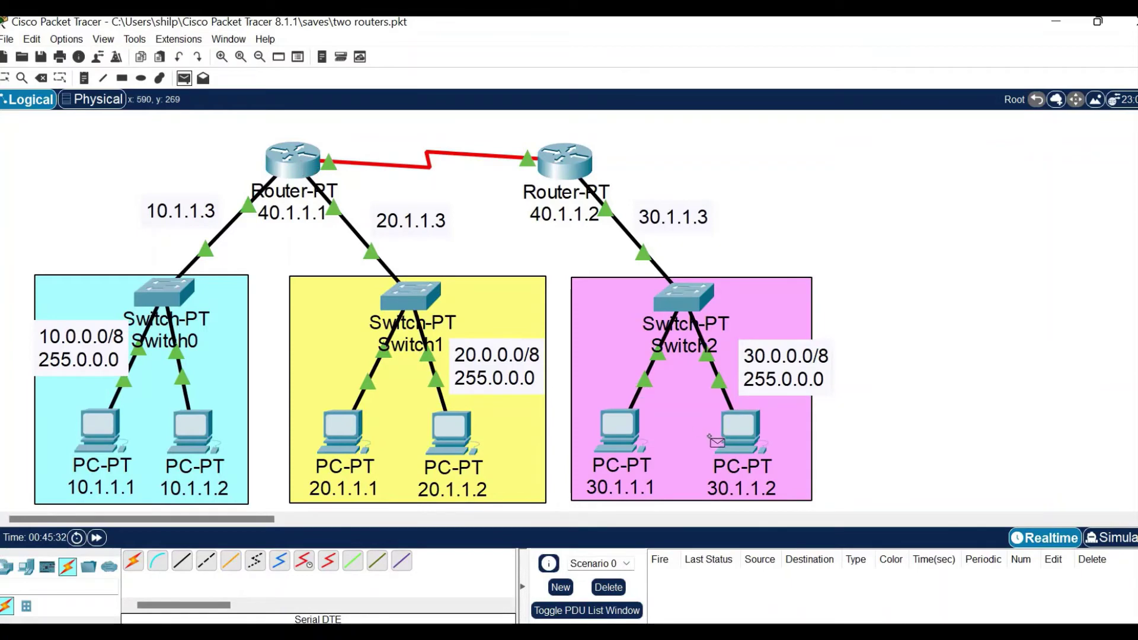
left_click(739, 427)
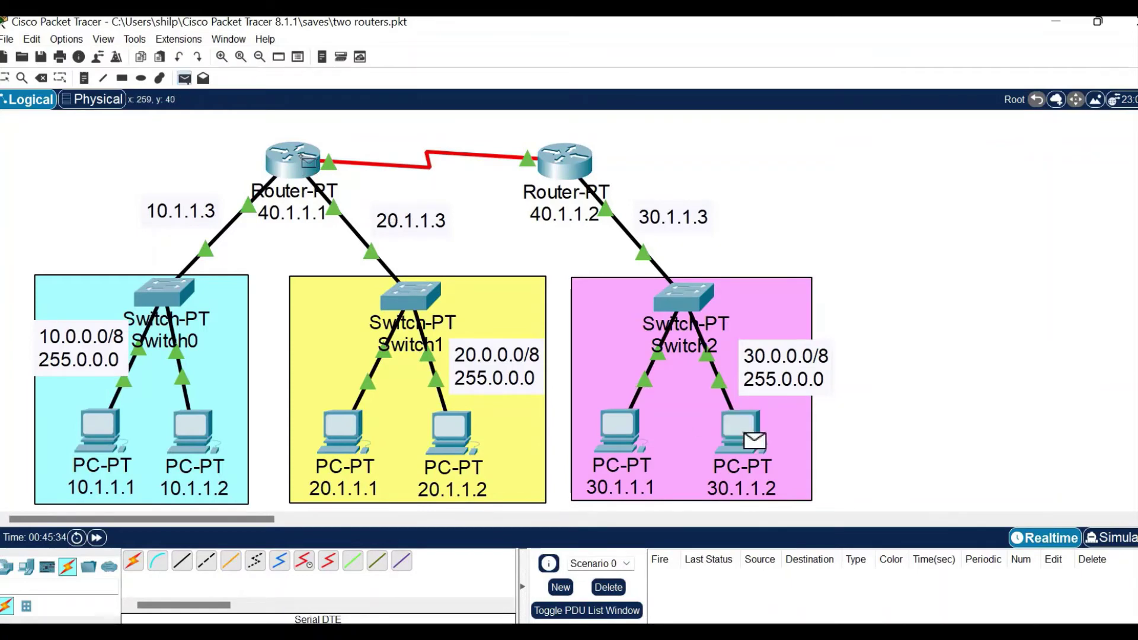
left_click(308, 166)
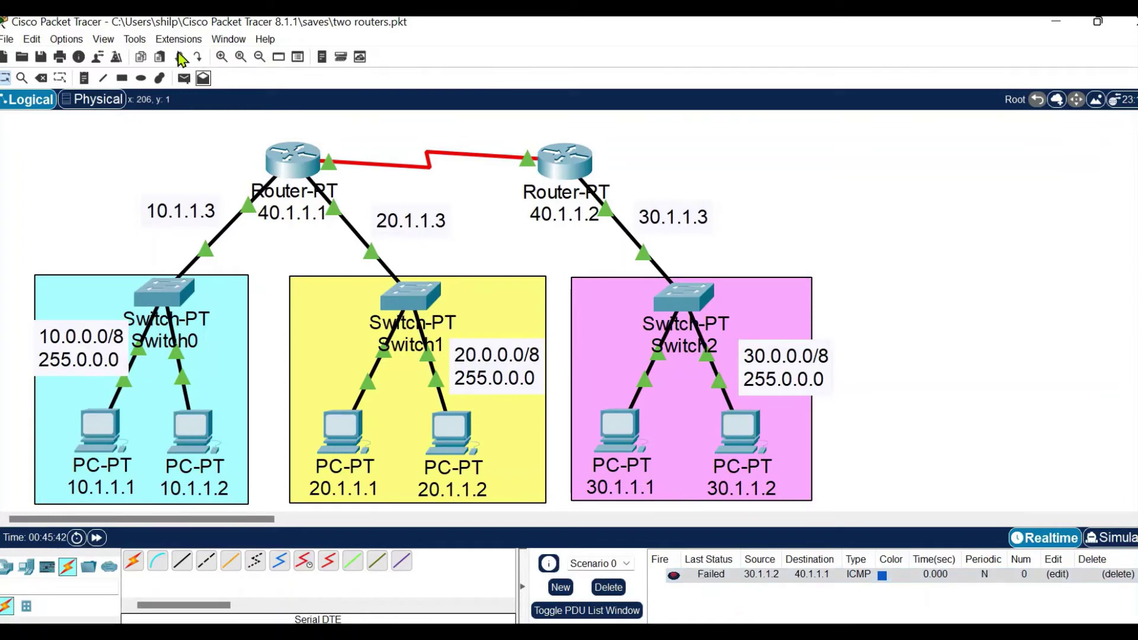
Step: Send a simple PDU from PC 10.1.1.1 to router 40.1.1.2, which is listed as Failed
left_click(185, 80)
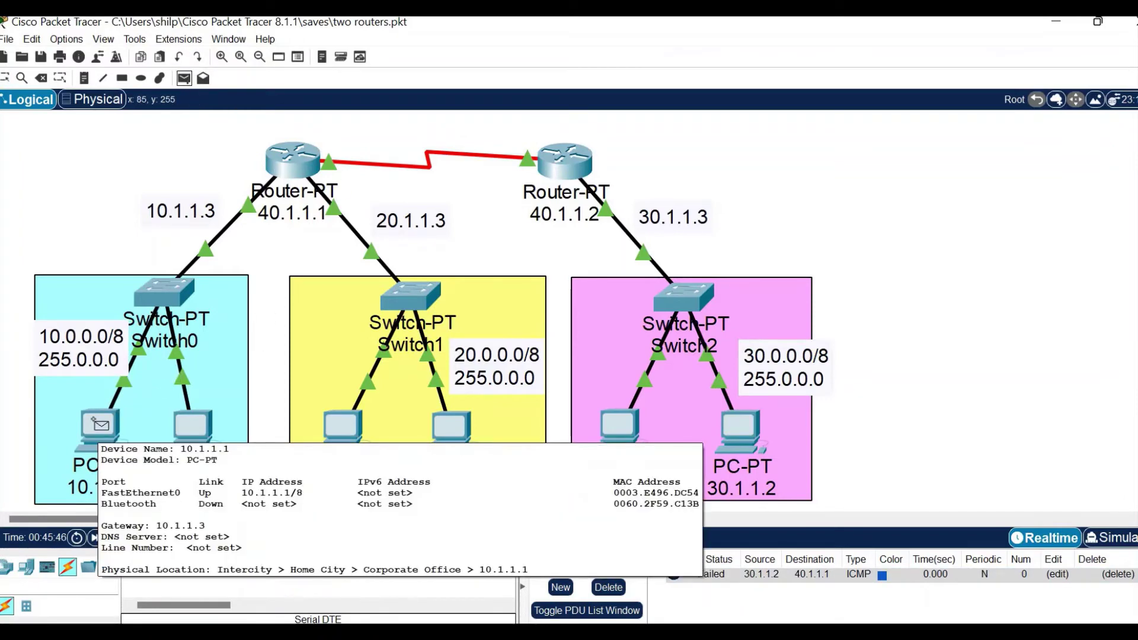
left_click(94, 419)
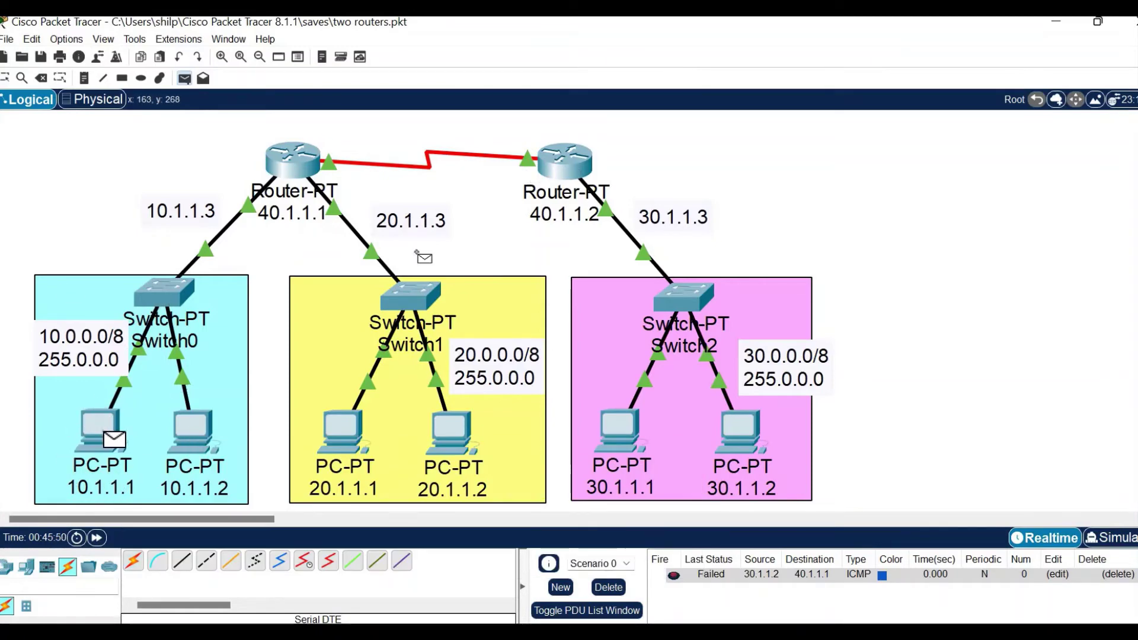
left_click(560, 170)
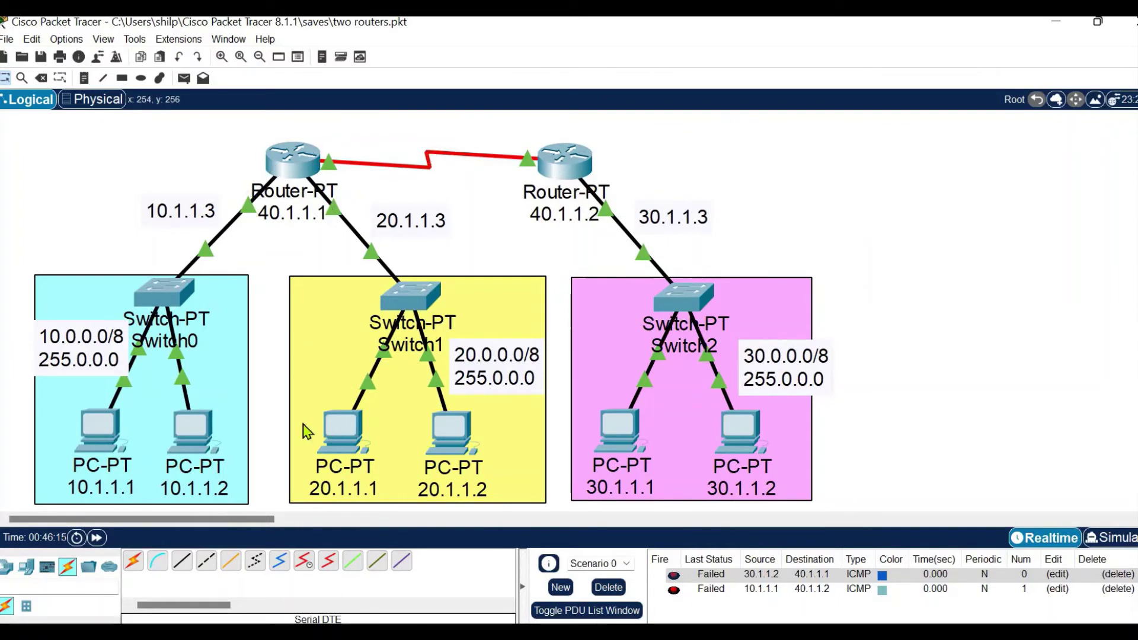
mouse_move(316, 153)
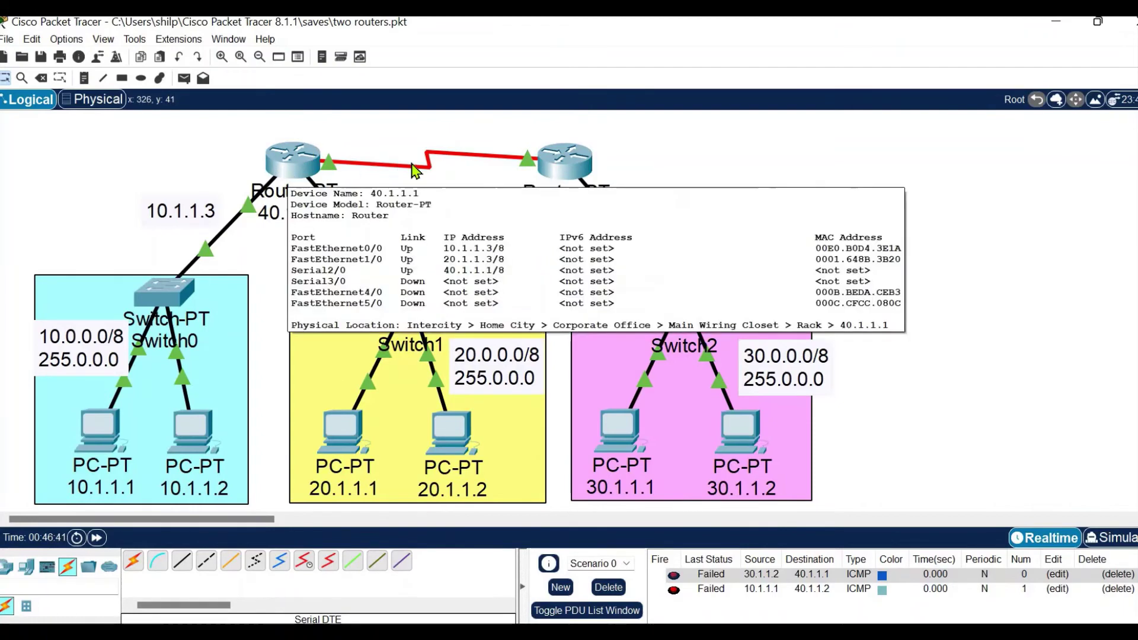
Step: Place a text note reading 40.0.0.0 near the serial link between the routers
left_click(83, 77)
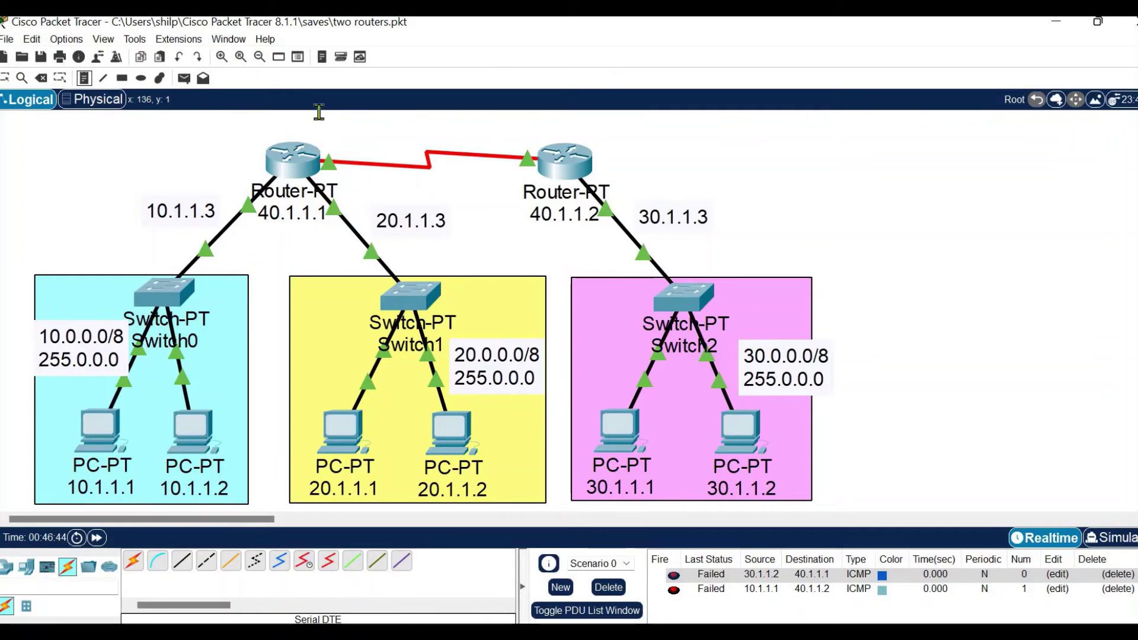
left_click(386, 142)
type("40.0.0.0")
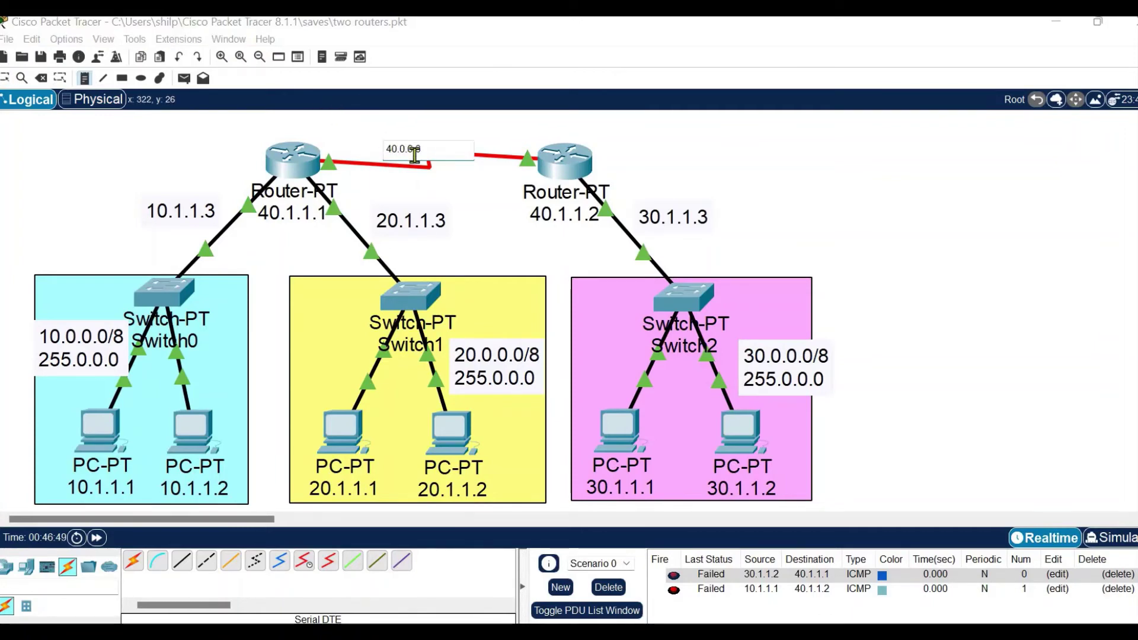
left_click(619, 196)
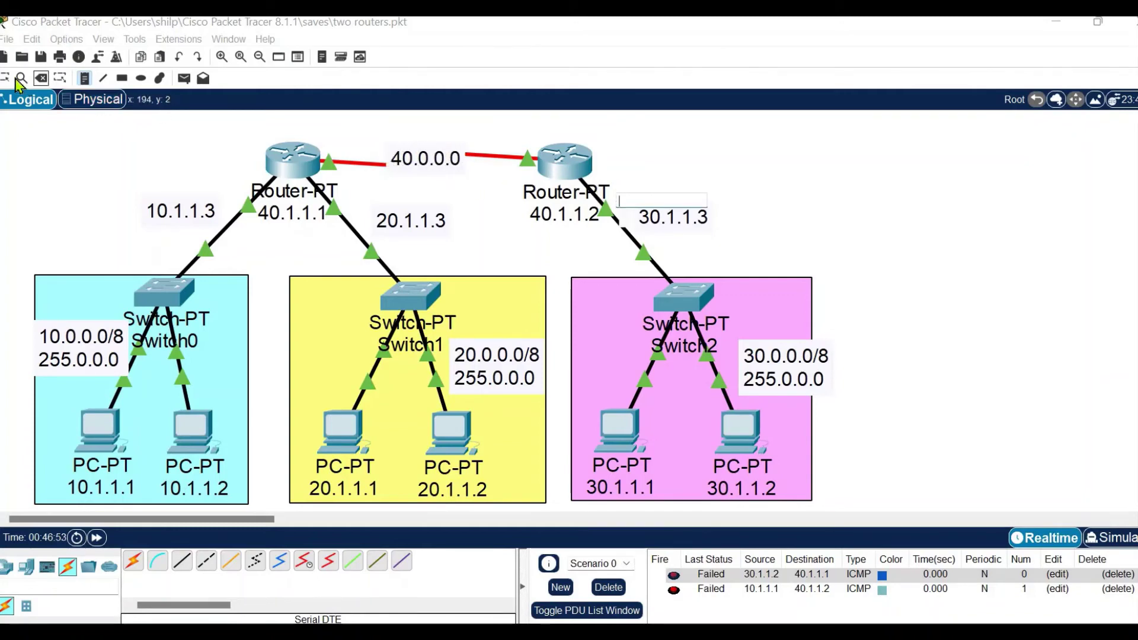
left_click(134, 107)
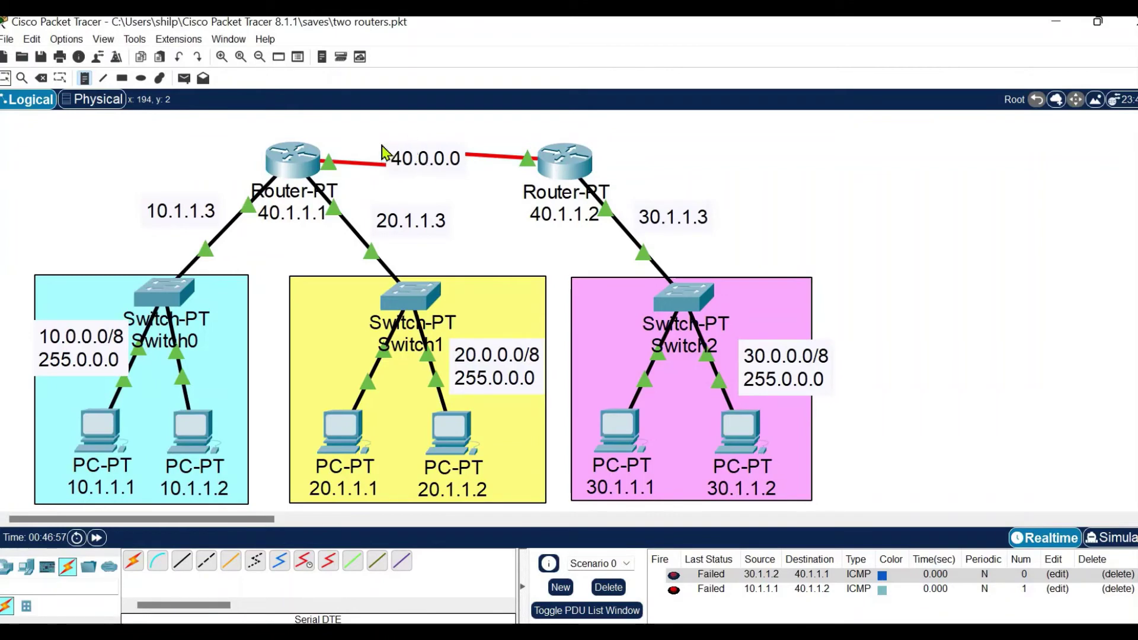
Step: Reposition the 40.0.0.0 note directly above the red serial link
left_click(7, 78)
left_click(426, 160)
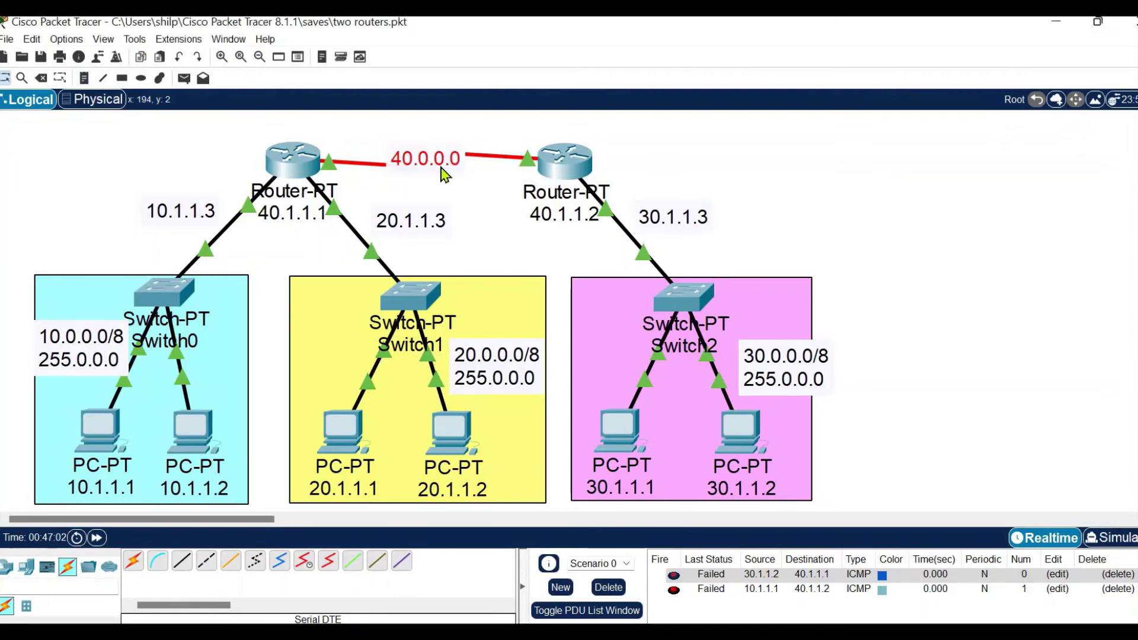
double_click(444, 169)
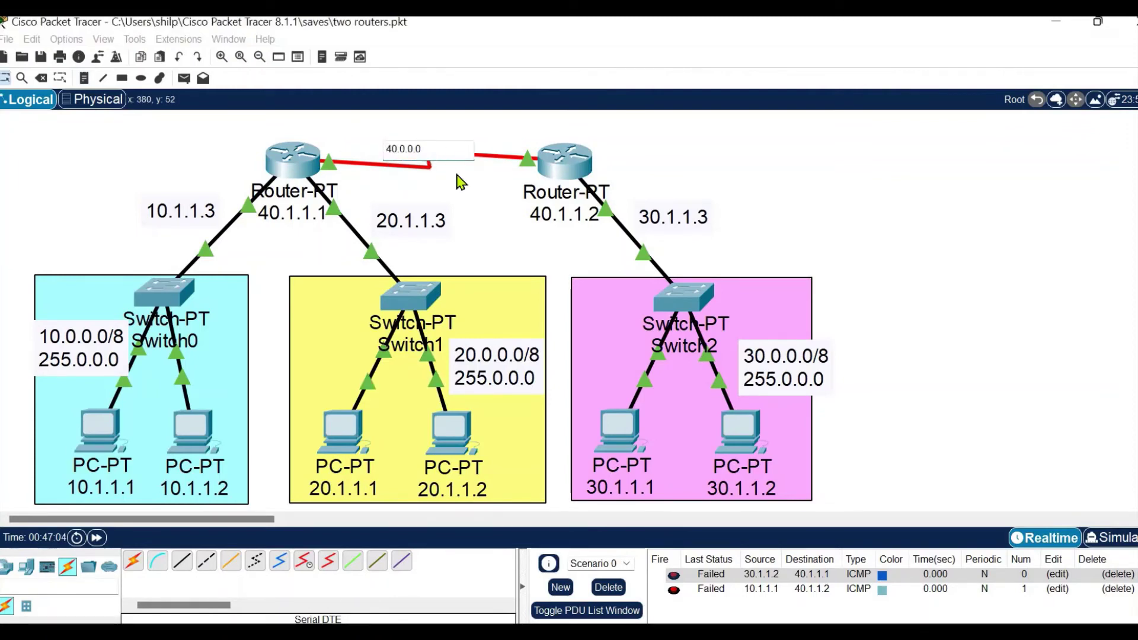
left_click_drag(458, 177, 434, 152)
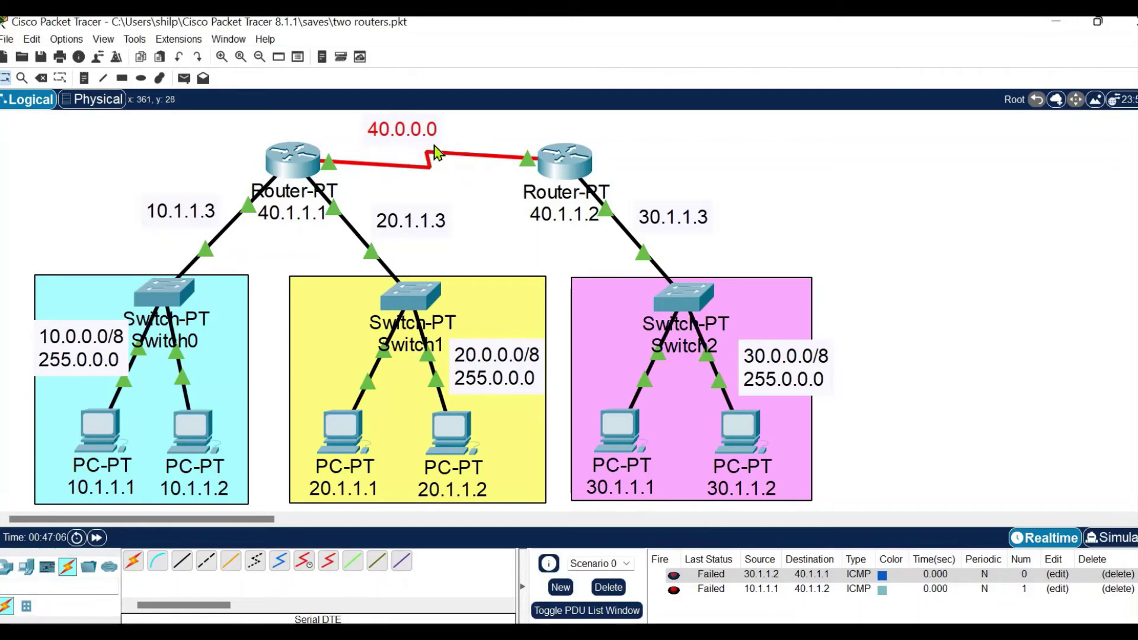
double_click(435, 153)
left_click(699, 160)
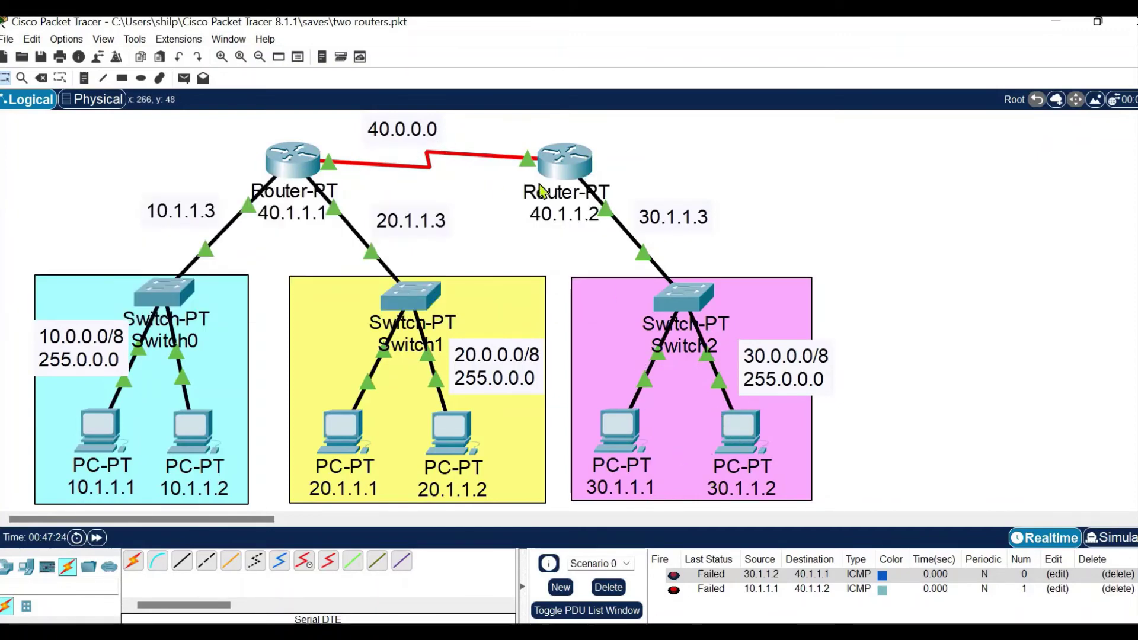
mouse_move(585, 218)
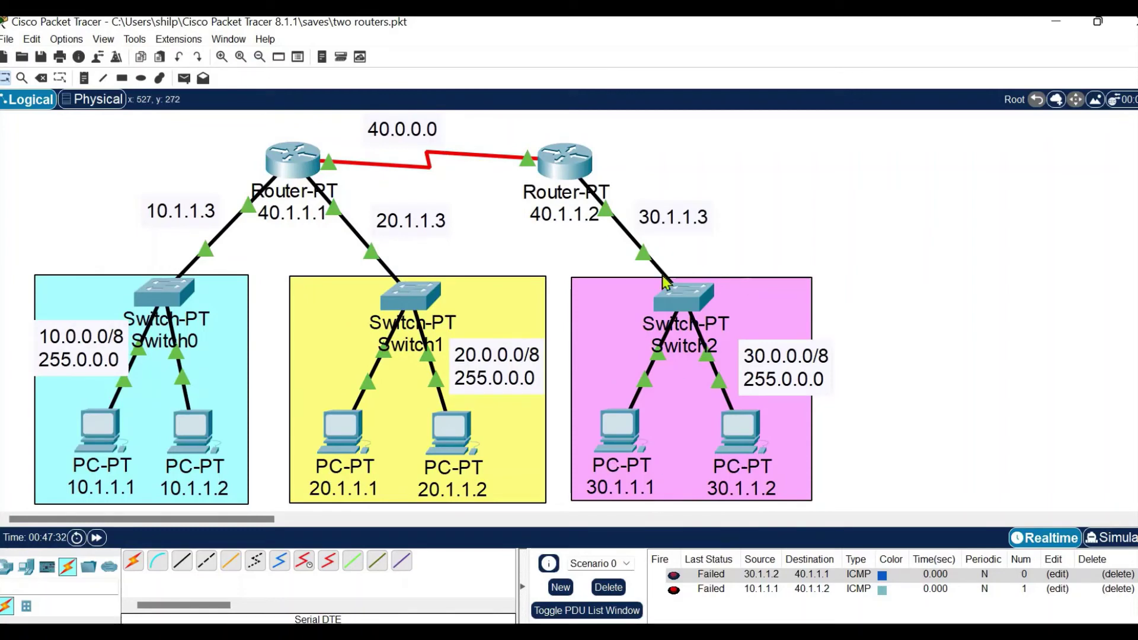
Step: Add a static route on router 40.1.1.1: network 30.0.0.0, mask 255.0.0.0, next hop 40.0.0.0
left_click(300, 160)
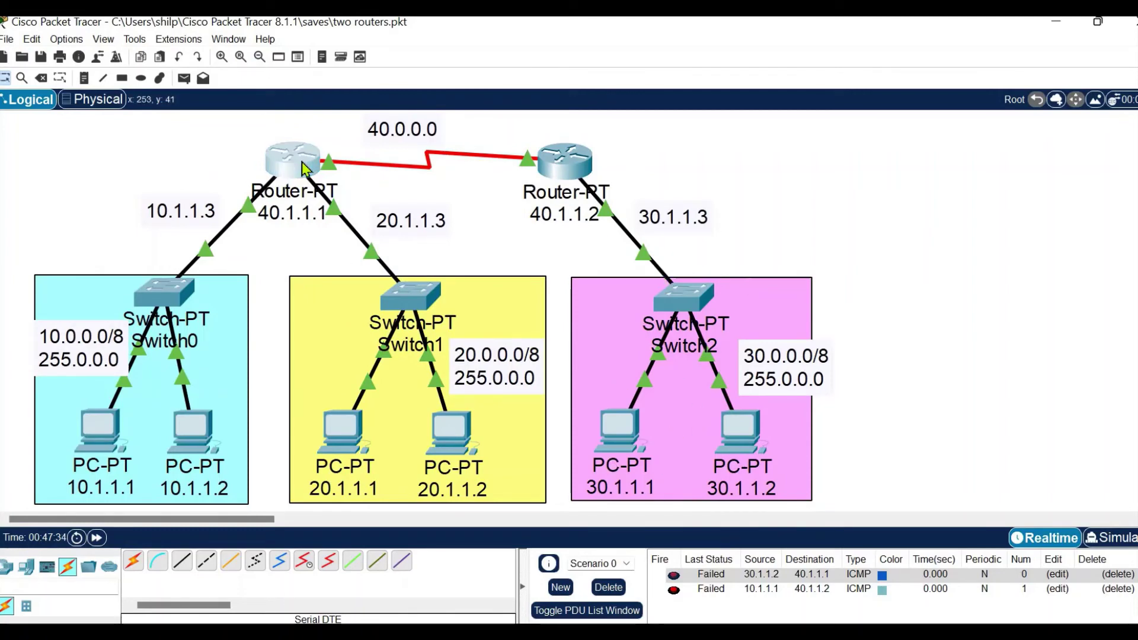
left_click(436, 228)
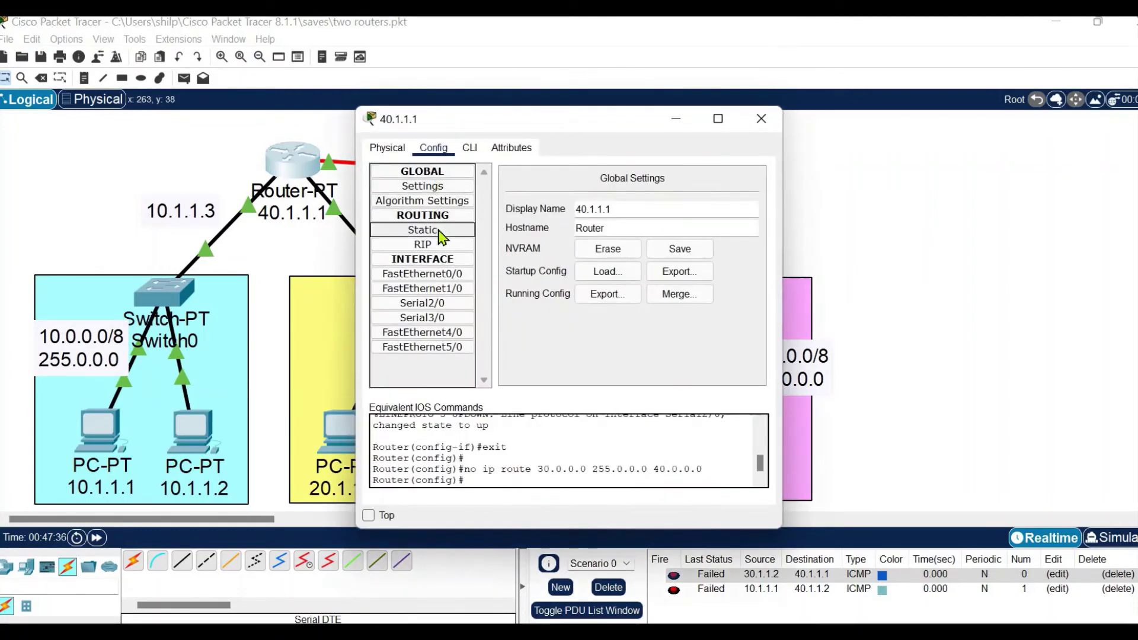
left_click_drag(653, 116, 830, 99)
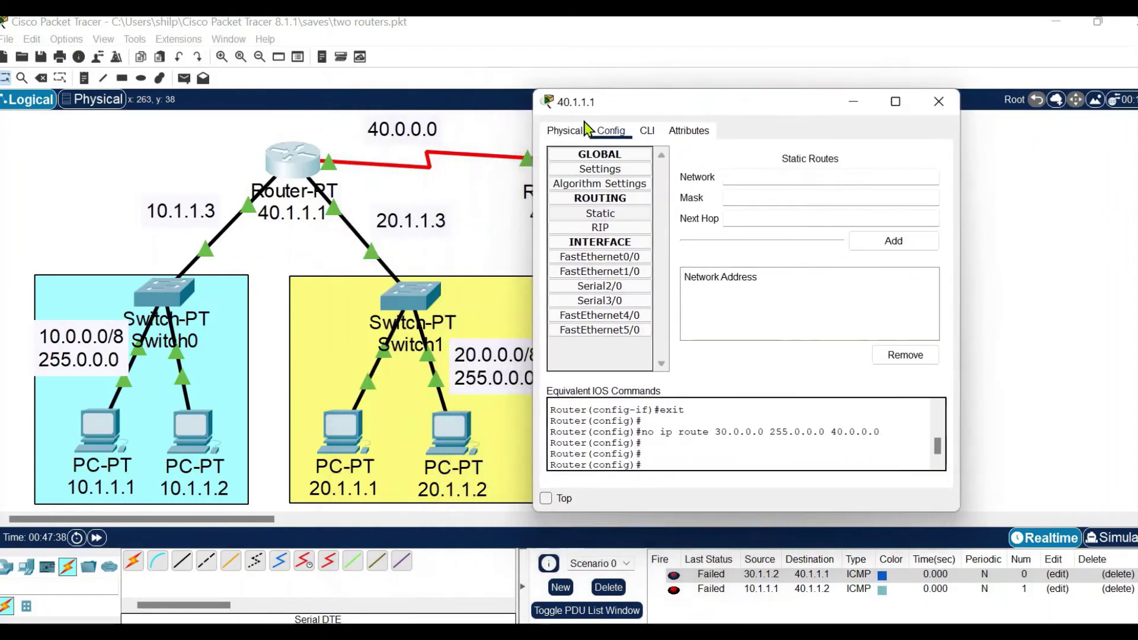
left_click_drag(681, 102, 814, 101)
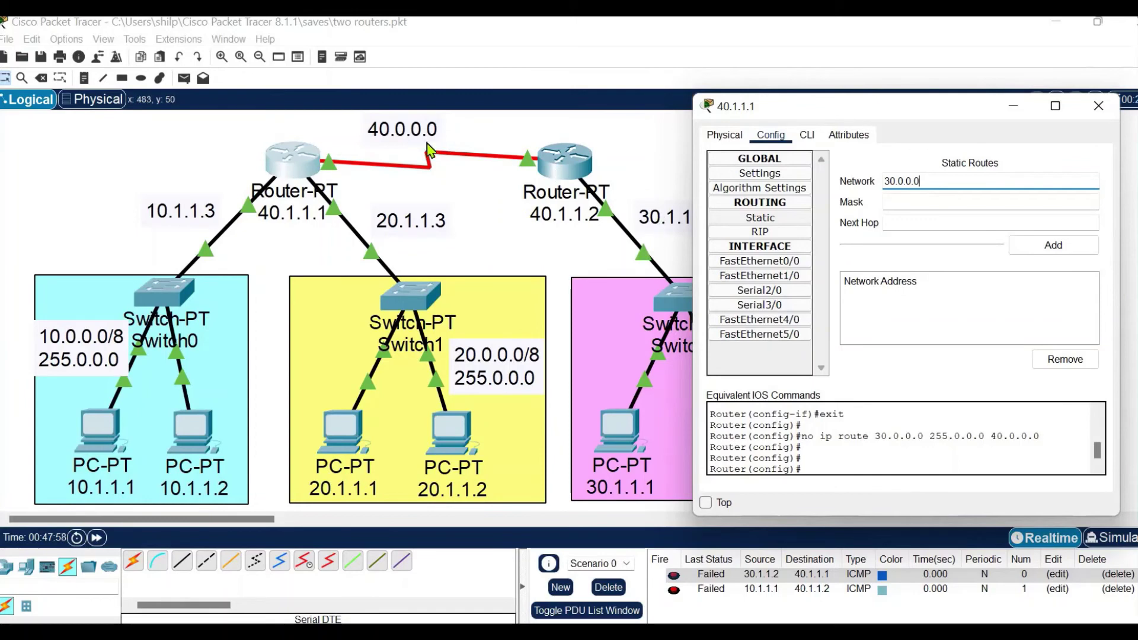
left_click(907, 201)
type("2")
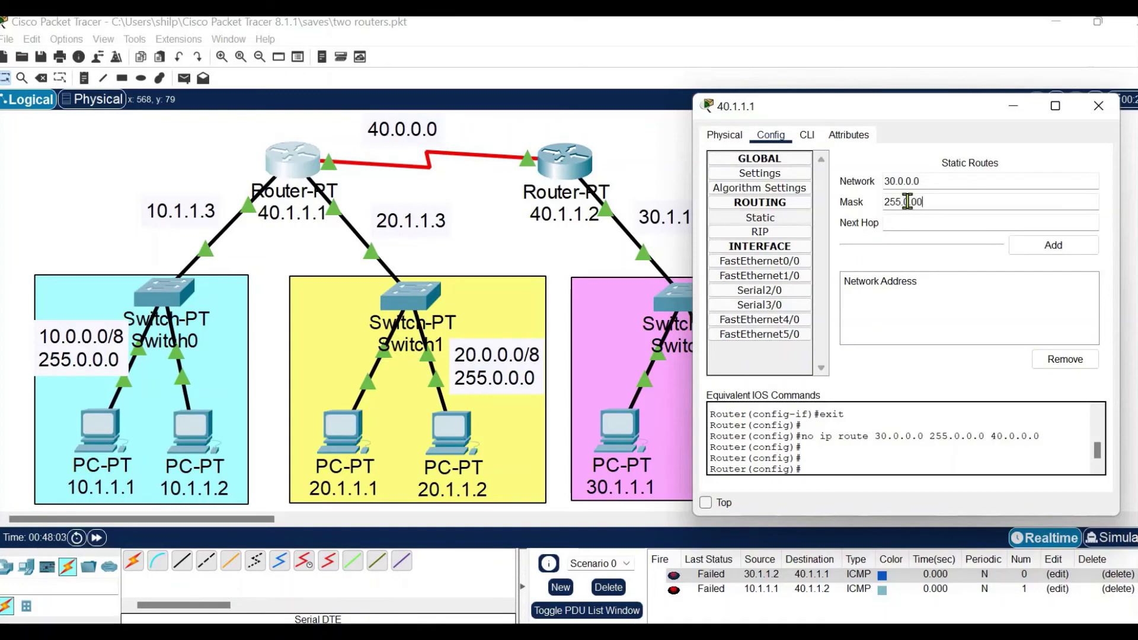
type("55.0.0.")
left_click(959, 221)
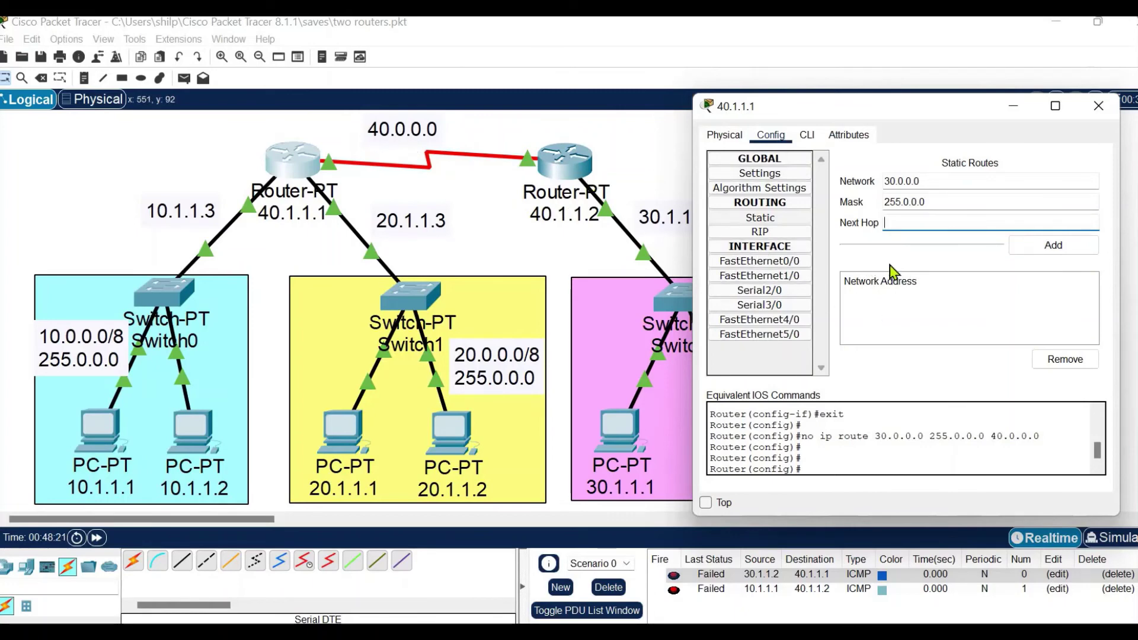
type(".0.0.0")
left_click(1050, 249)
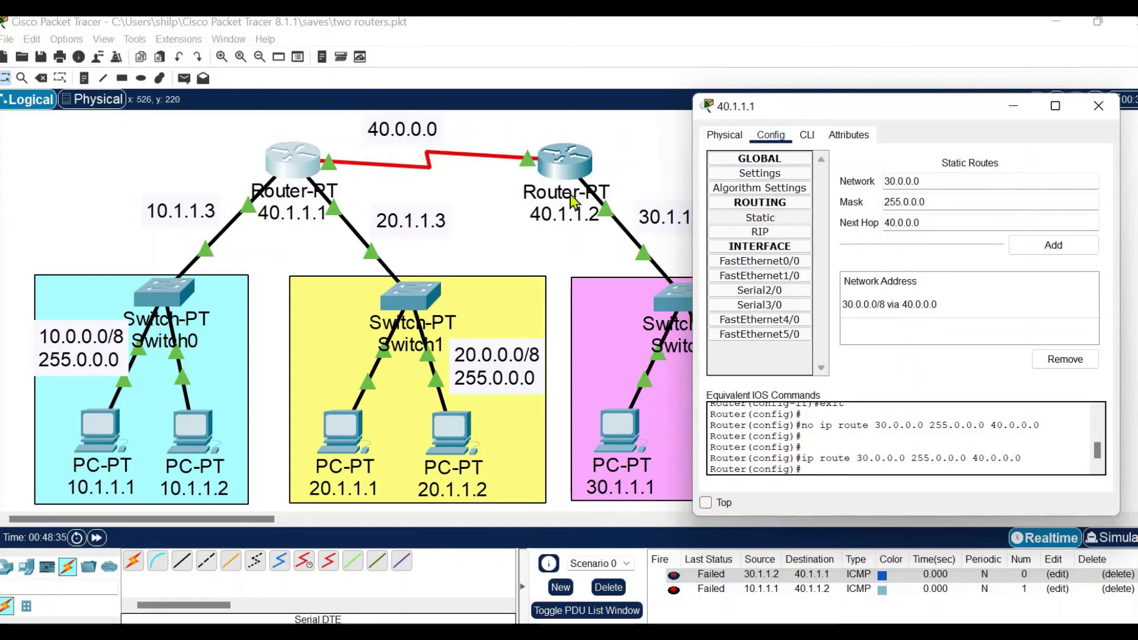
left_click(1098, 109)
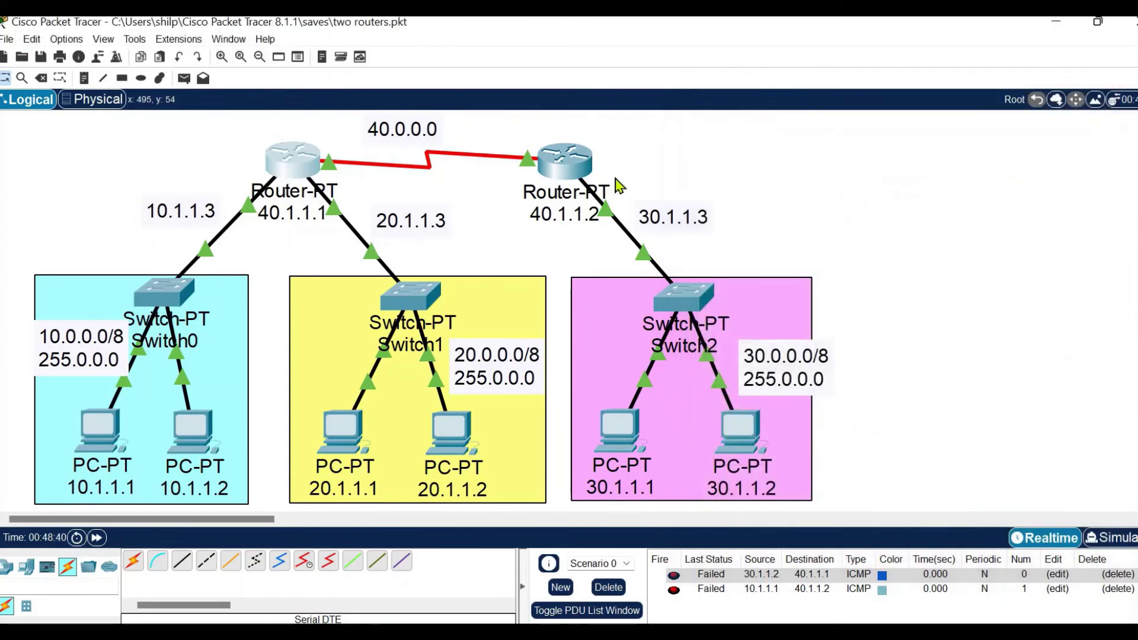
Step: On router 40.1.1.2, add a static route to 10.0.0.0, mask 255.0.0.0, via 40.0.0.0
left_click(581, 175)
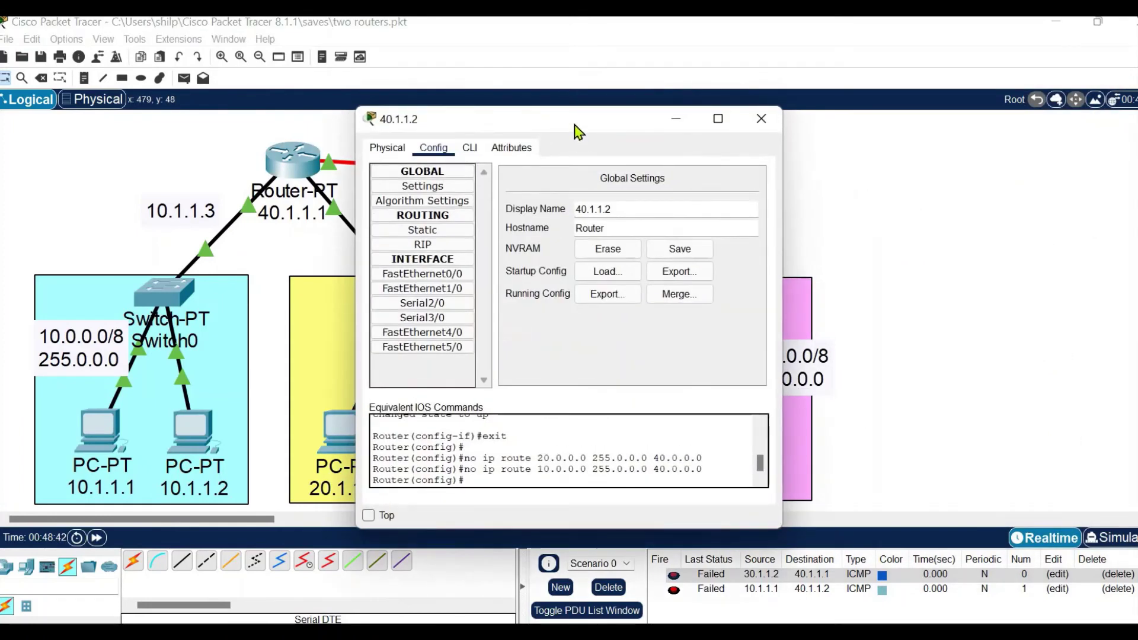
left_click_drag(821, 101, 987, 98)
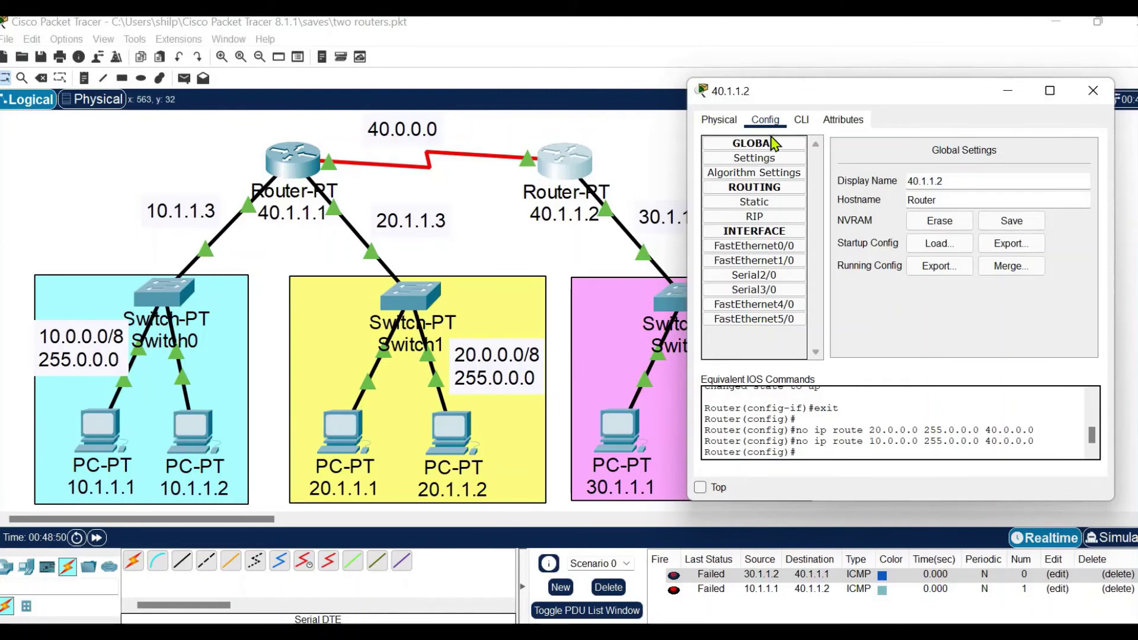
left_click(781, 200)
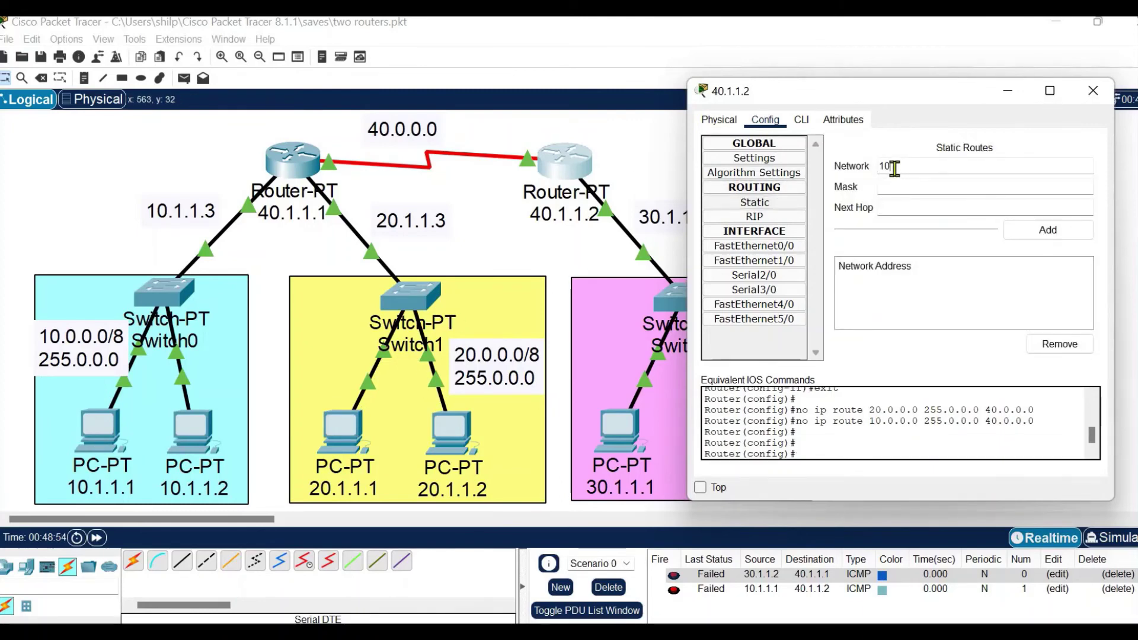
type(".0.0.0")
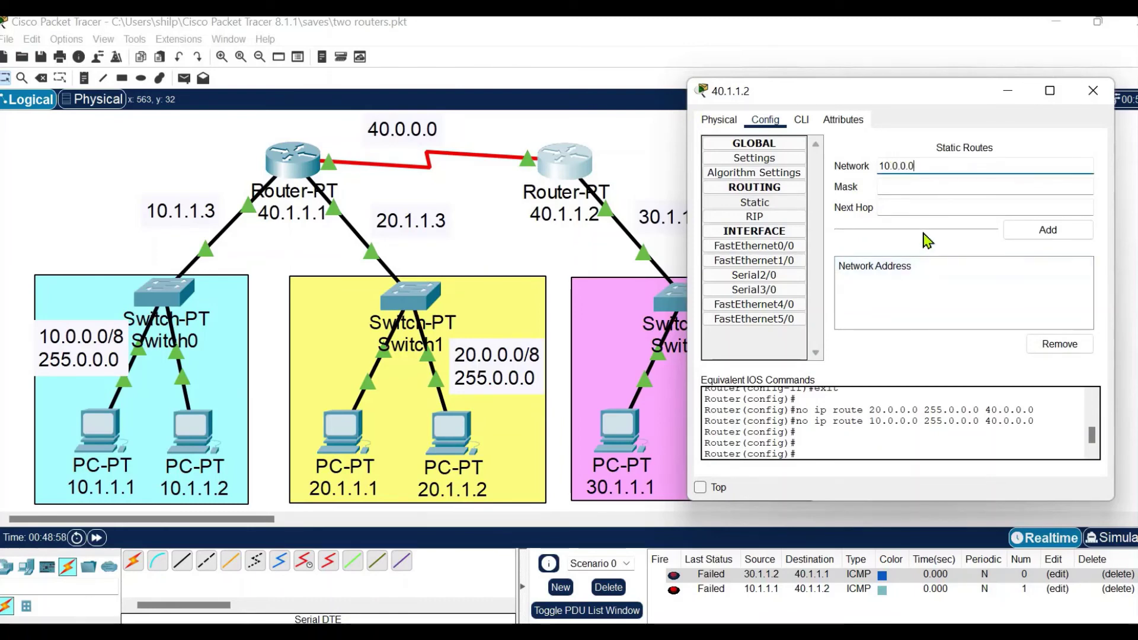
left_click(910, 190)
type("255.0.0.0")
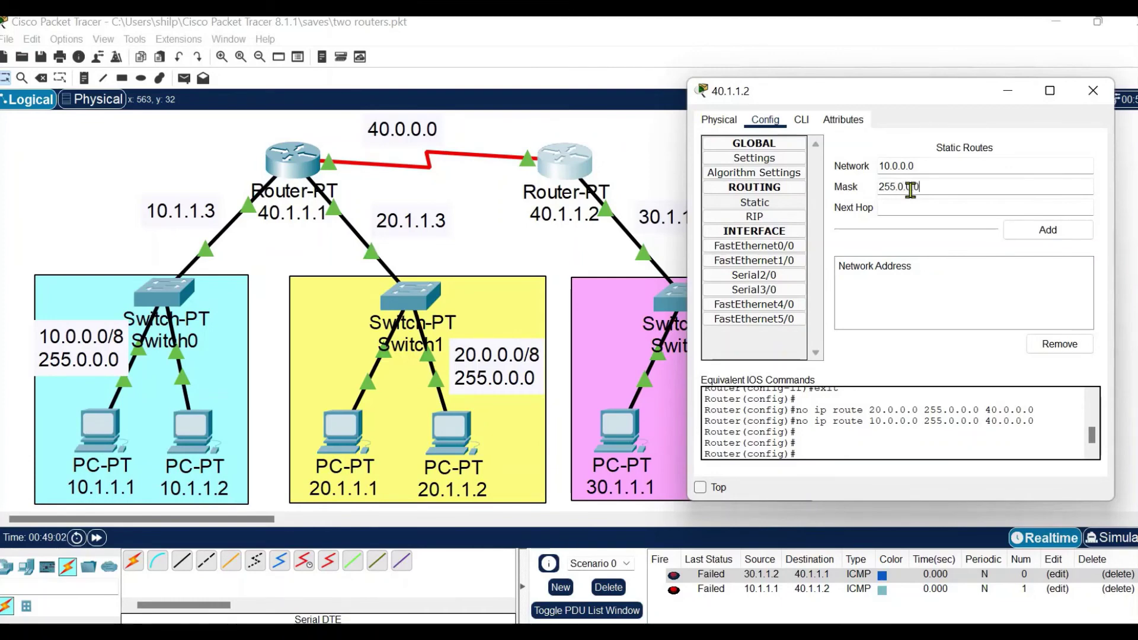
left_click(913, 207)
type("40.0.0.0")
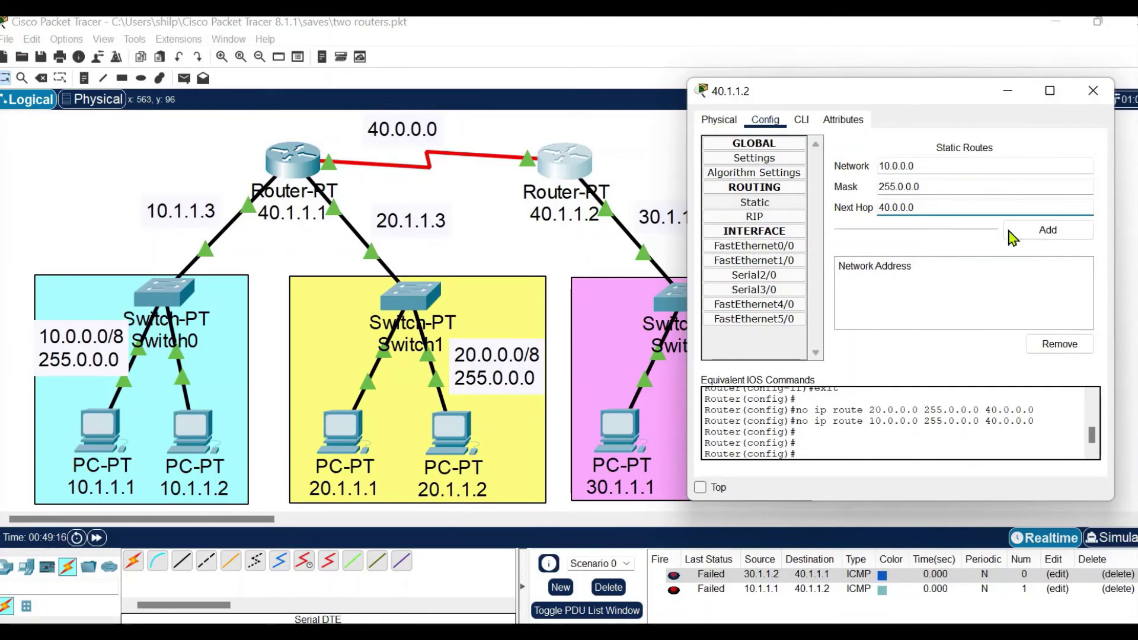
left_click(1043, 230)
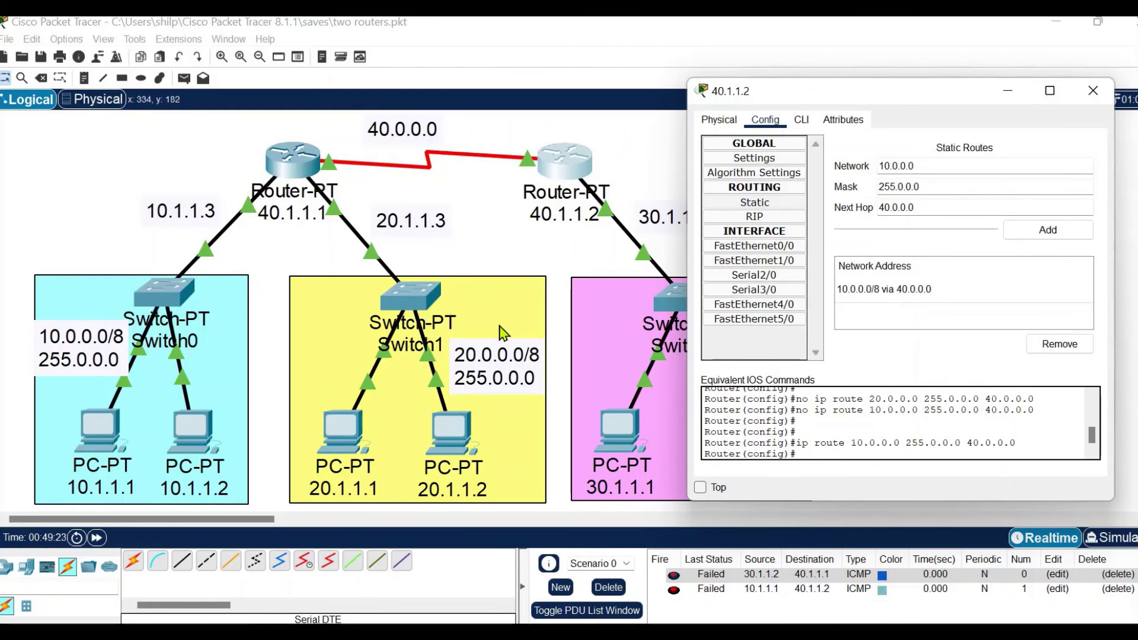
Step: Add a second static route to 20.0.0.0/8 via next hop 40.0.0.0
left_click(885, 166)
key("BackSpace")
type("2")
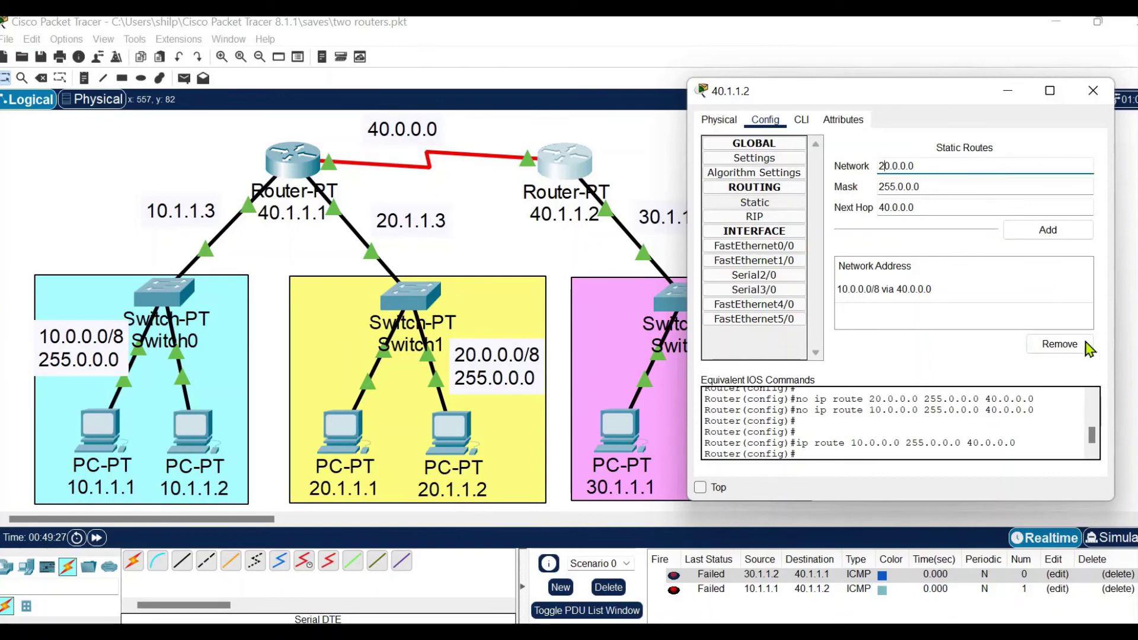
left_click(966, 172)
left_click(949, 188)
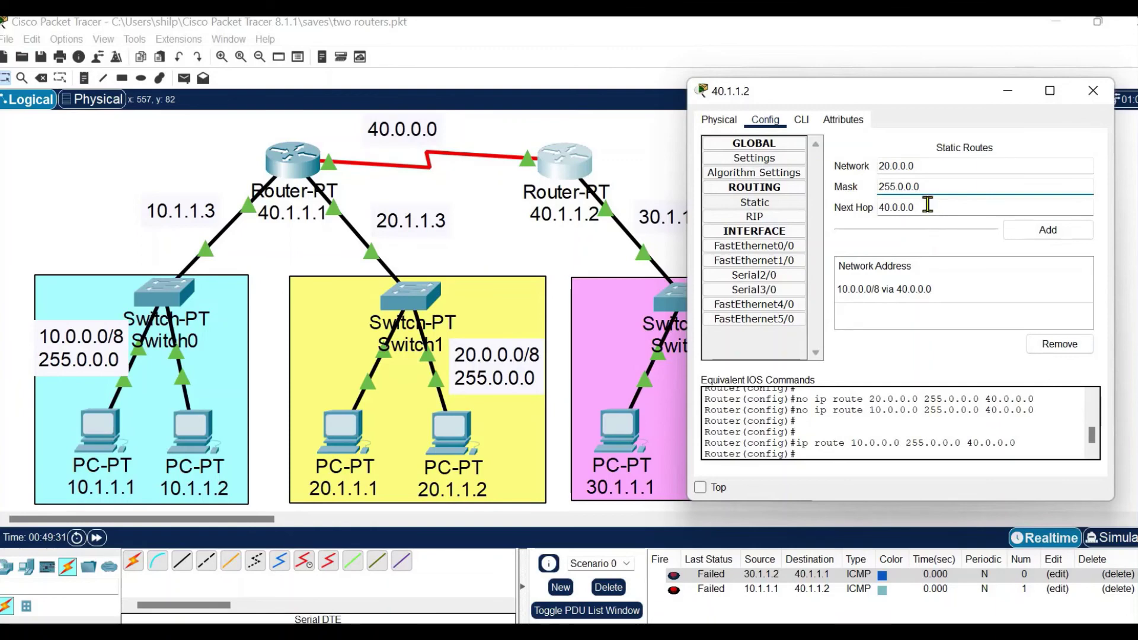
left_click_drag(927, 204, 853, 209)
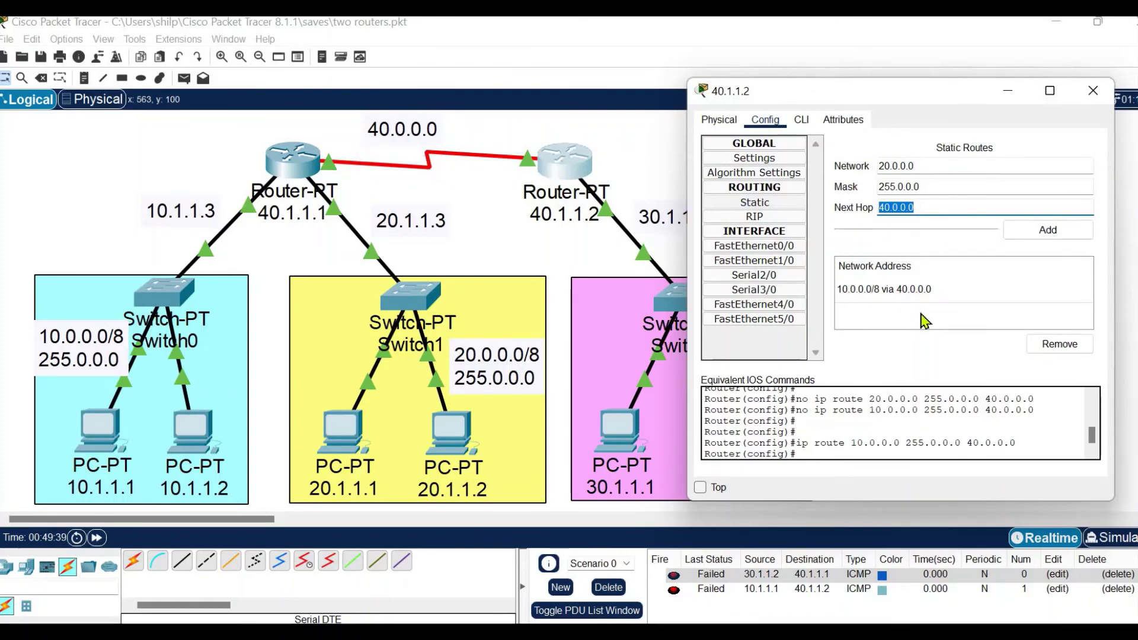
left_click(1030, 235)
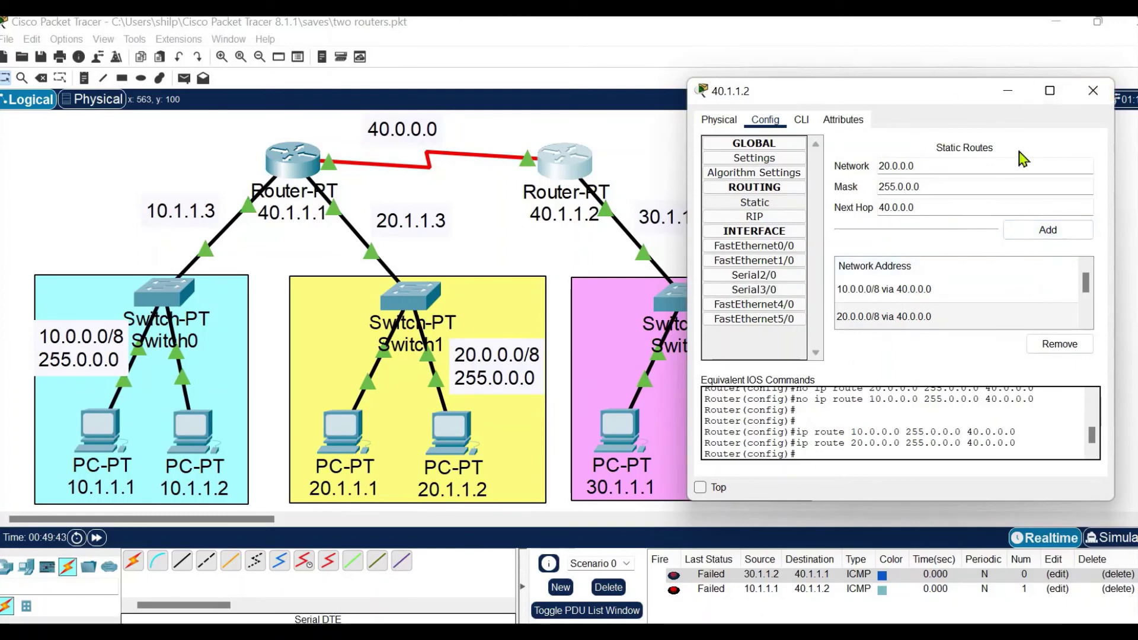
left_click(1092, 92)
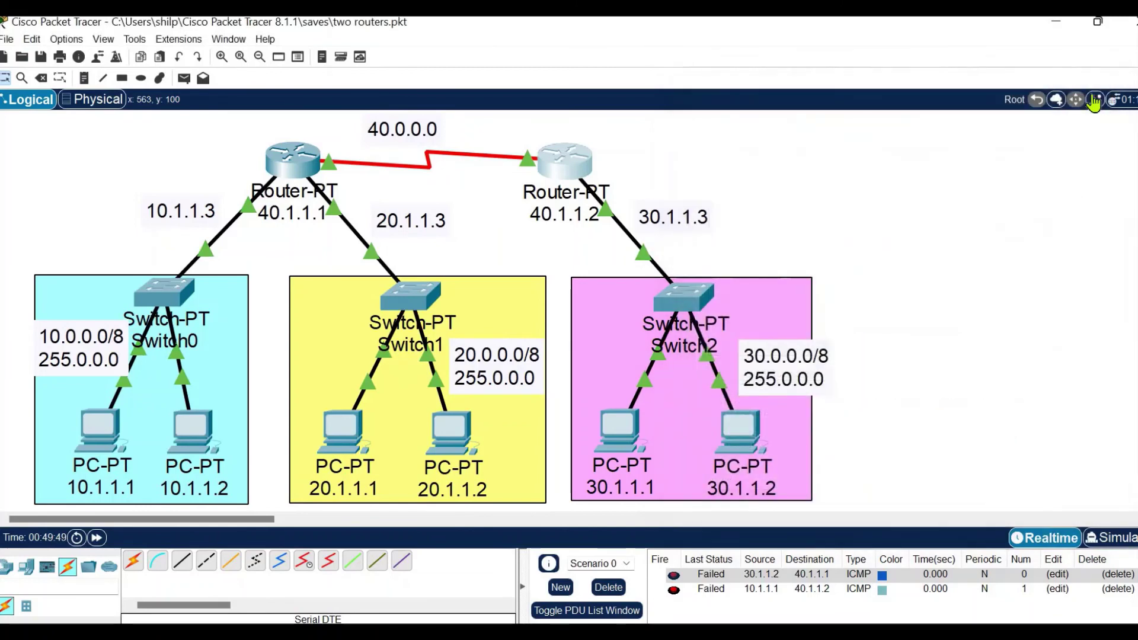
Step: Send a simple PDU from PC 10.1.1.2 to PC 30.1.1.1
mouse_move(368, 495)
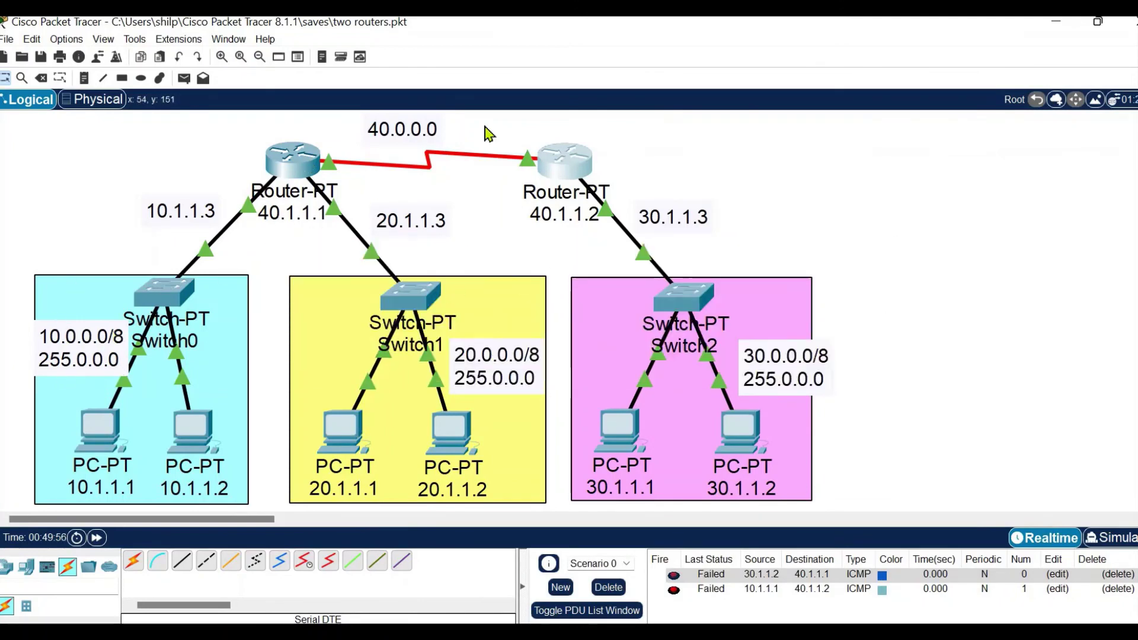
left_click(183, 79)
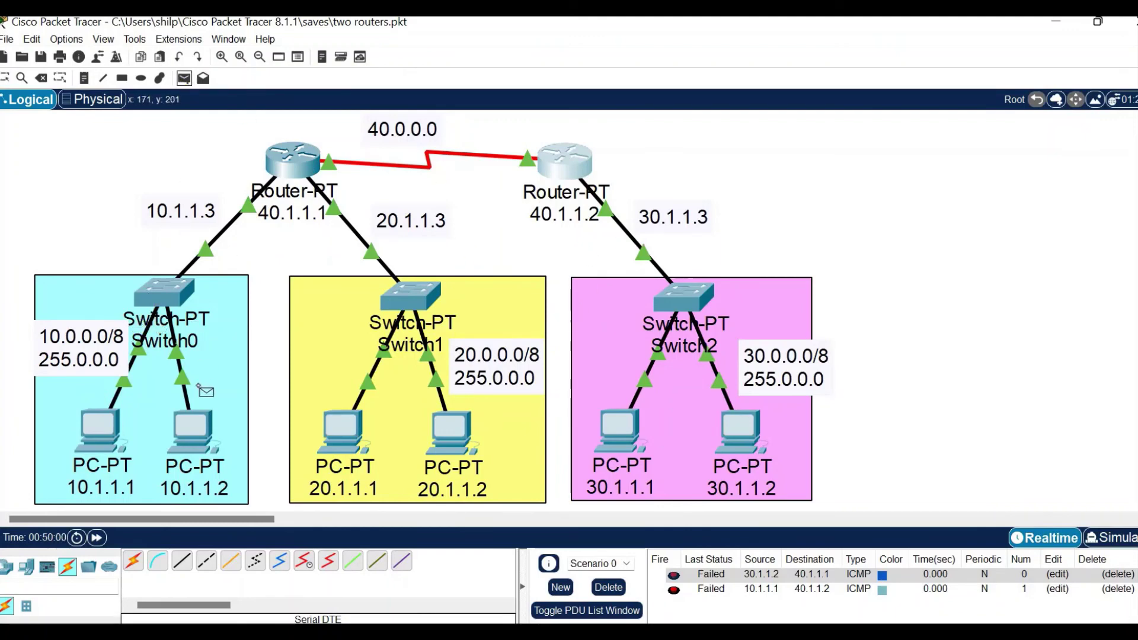
left_click(188, 429)
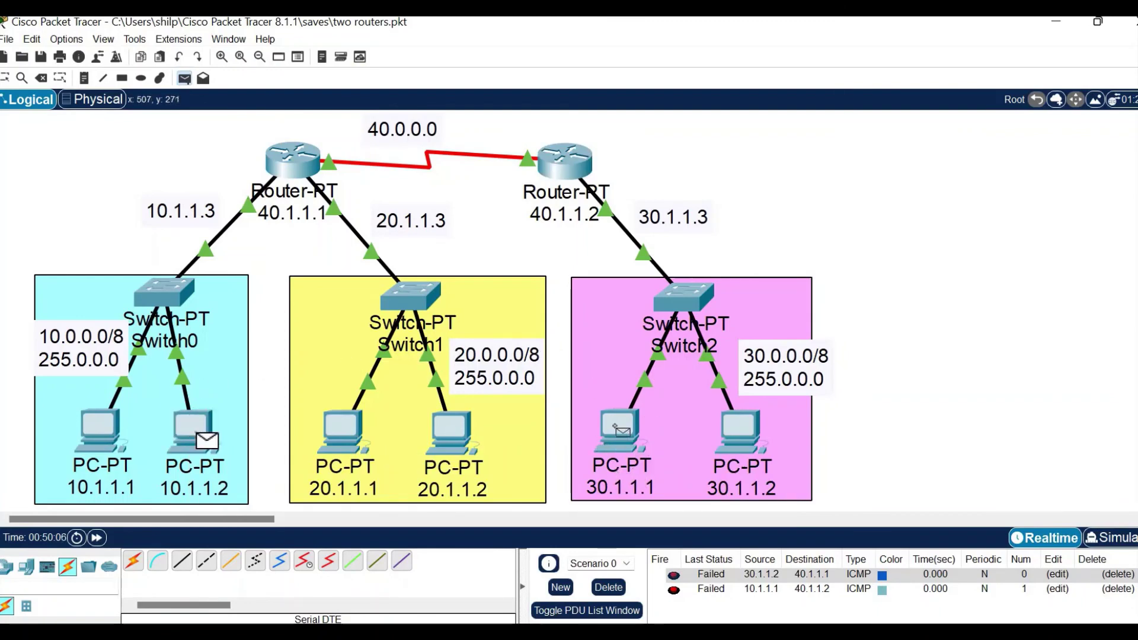
left_click(617, 430)
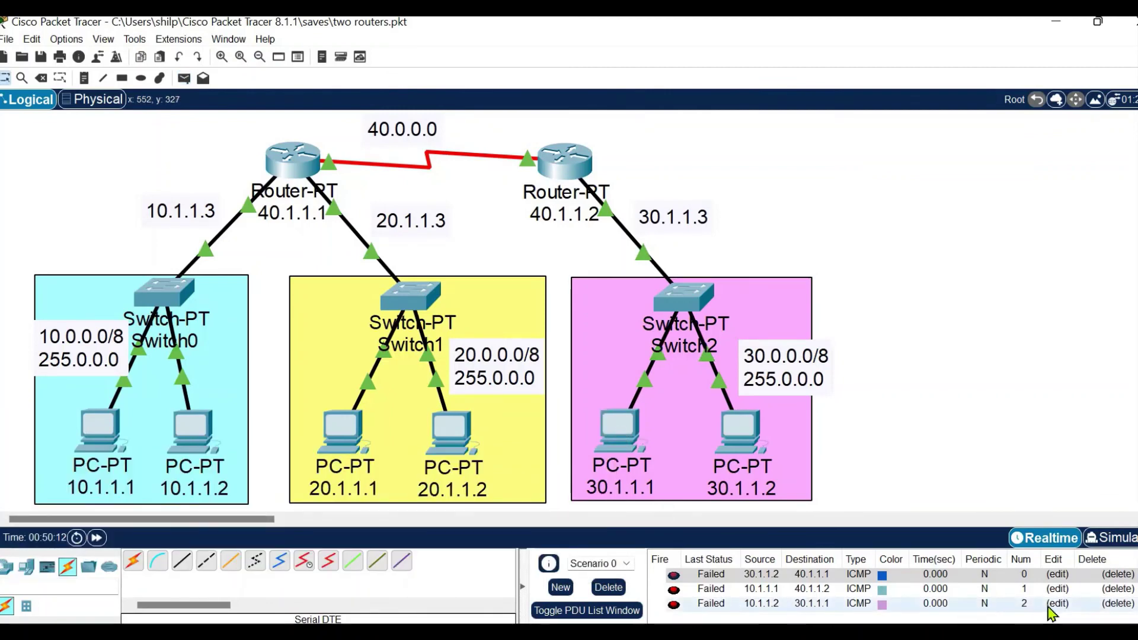
Step: Delete all three failed ping entries from the PDU list
left_click(1118, 575)
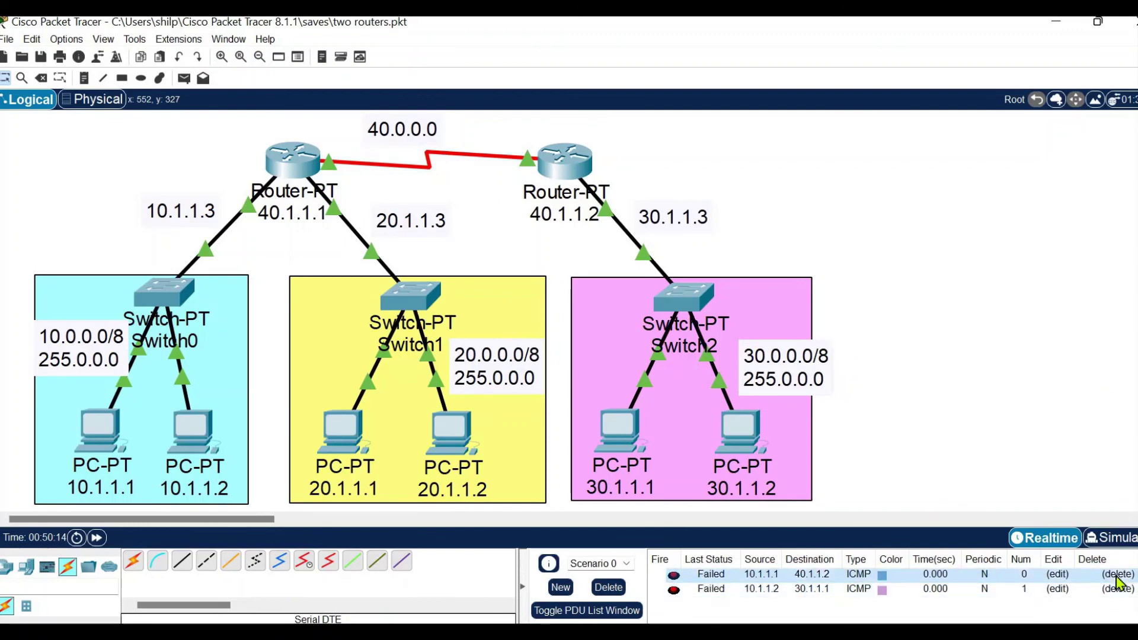
left_click(1118, 575)
left_click(1118, 575)
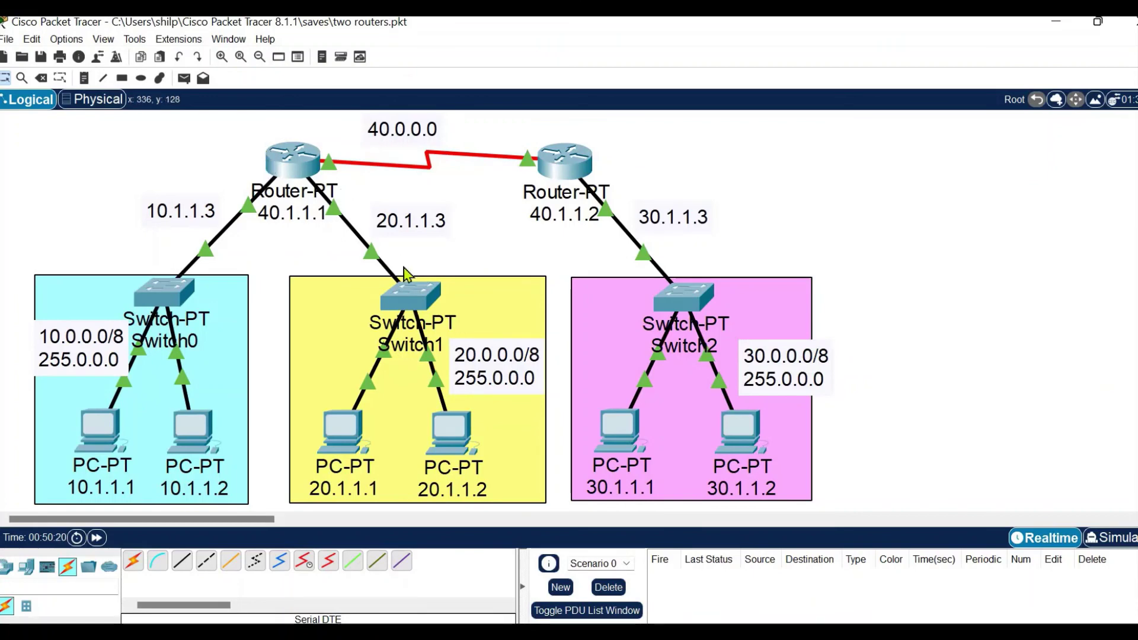
Step: Ping PC 30.1.1.1 from PC 10.1.1.2 and router 40.1.1.1 from PC 30.1.1.2
left_click(185, 79)
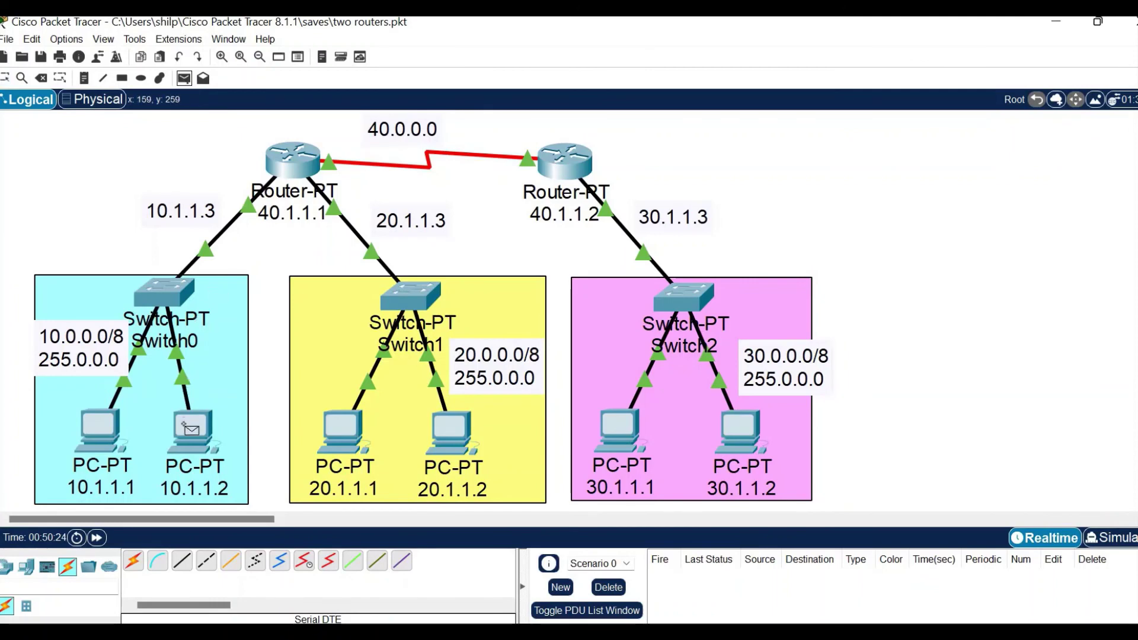
mouse_move(189, 428)
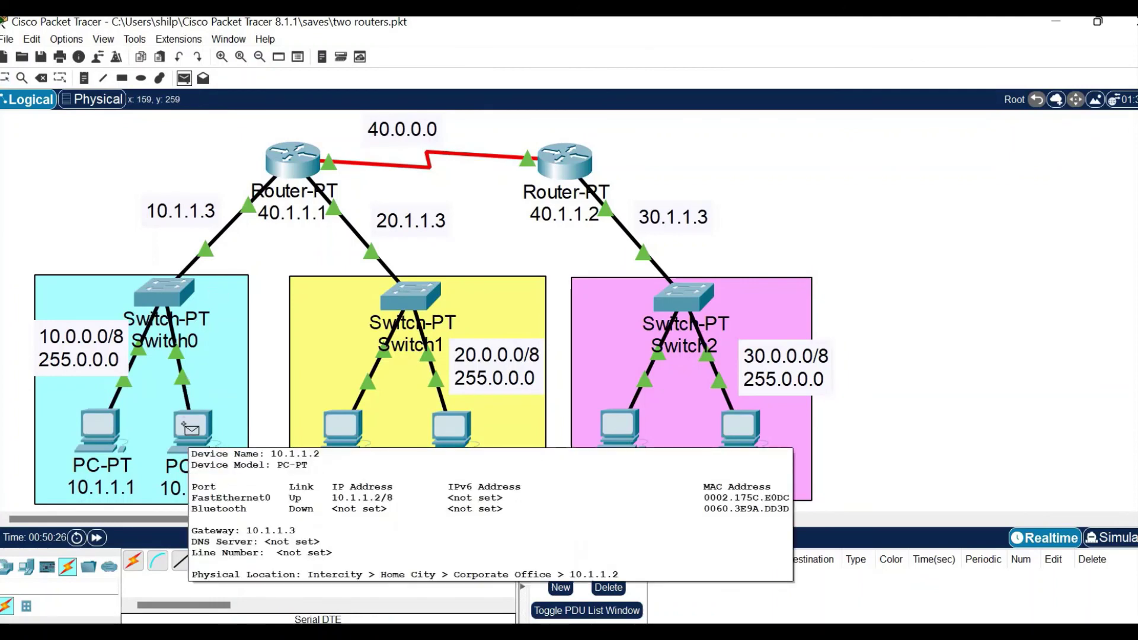
left_click(190, 428)
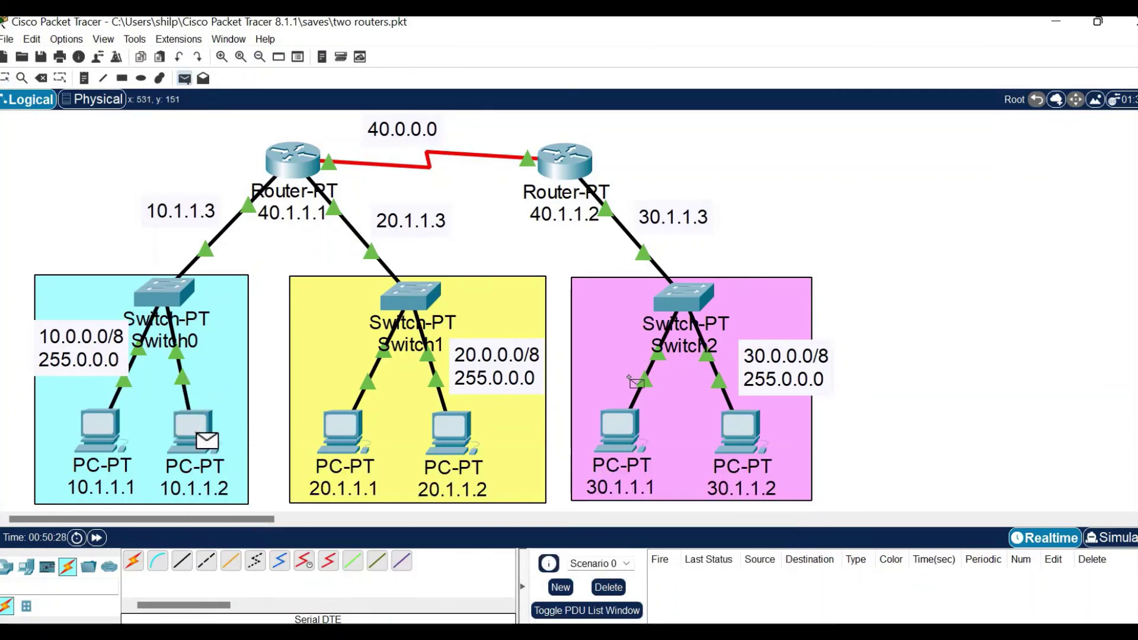
left_click(625, 429)
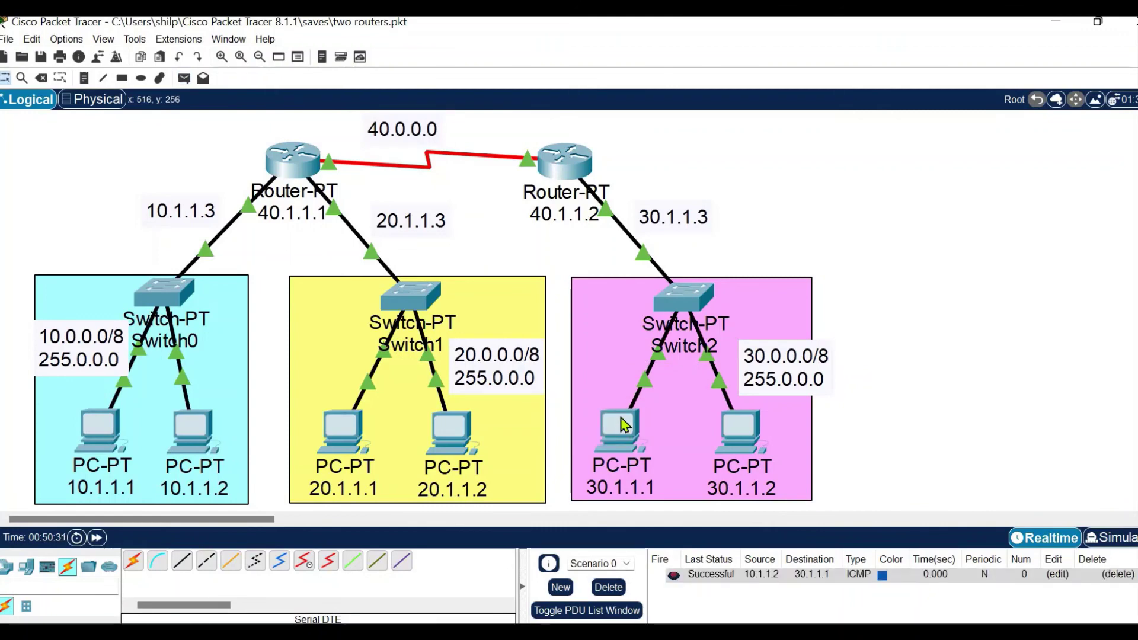
left_click(184, 78)
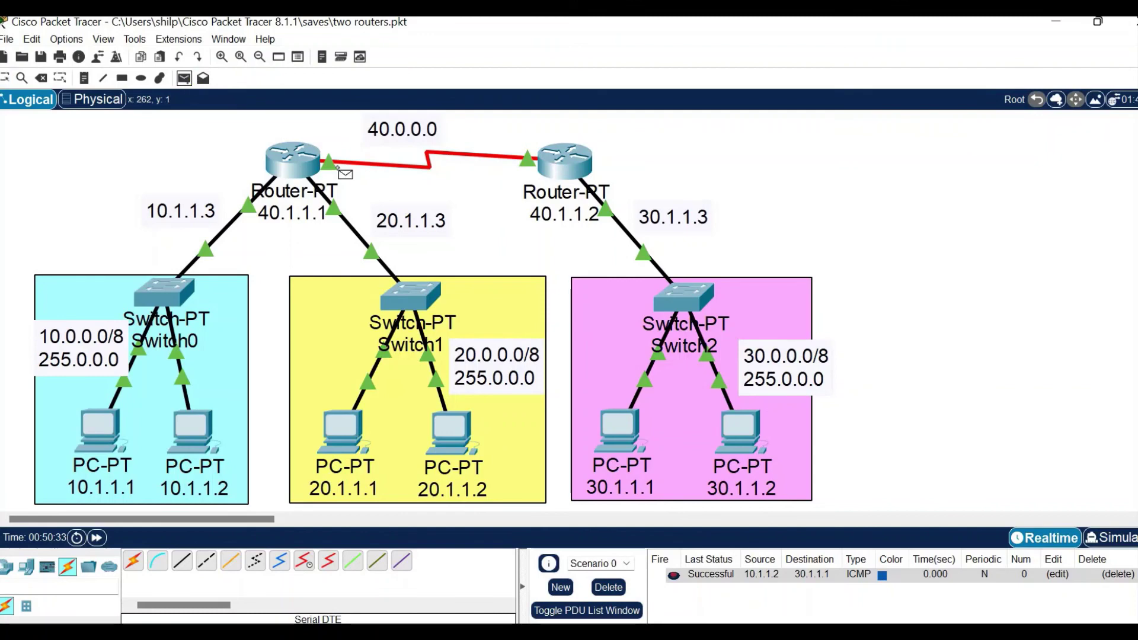
left_click(738, 428)
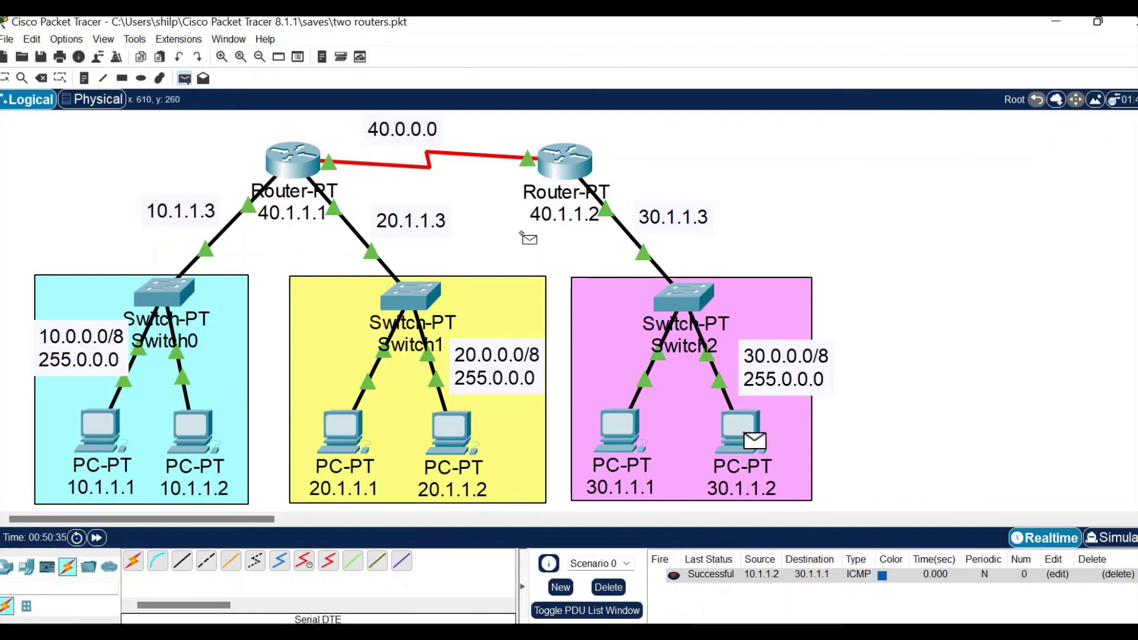
left_click(295, 161)
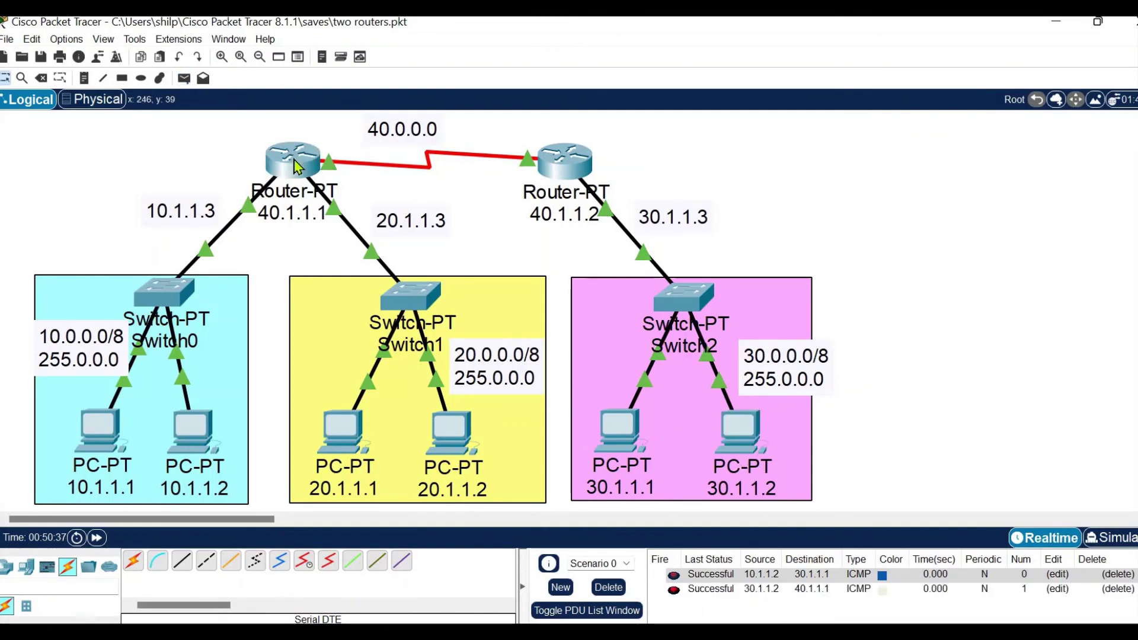
Step: Ping router 40.1.1.2 from PC 10.1.1.1 and PC 10.1.1.2 from PC 30.1.1.2
left_click(186, 82)
left_click(101, 426)
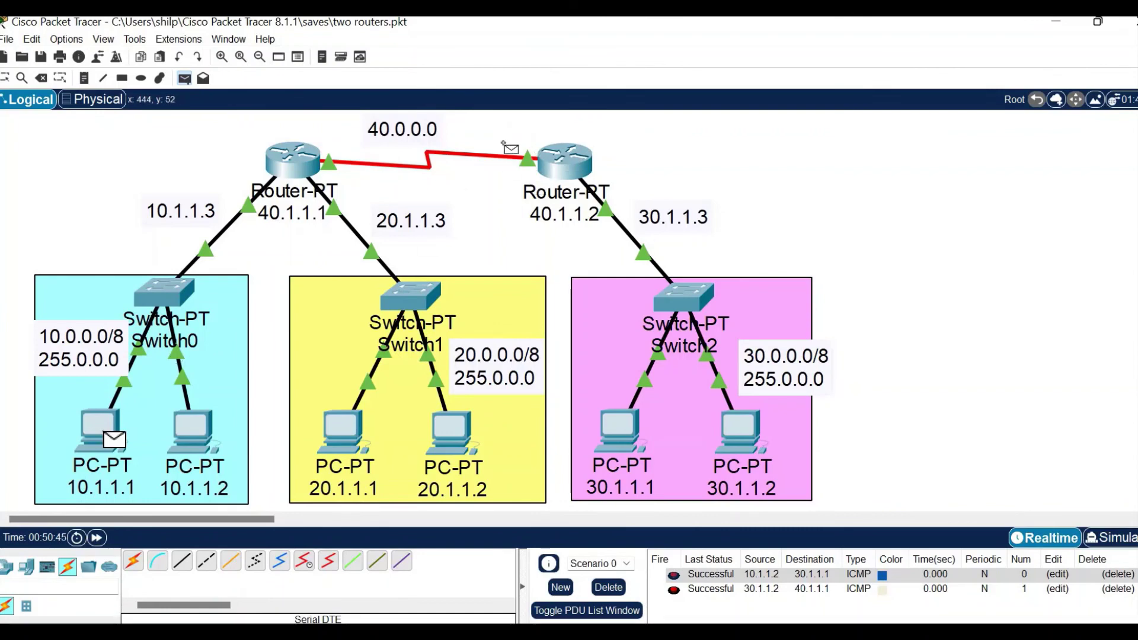
key("Escape")
left_click(565, 172)
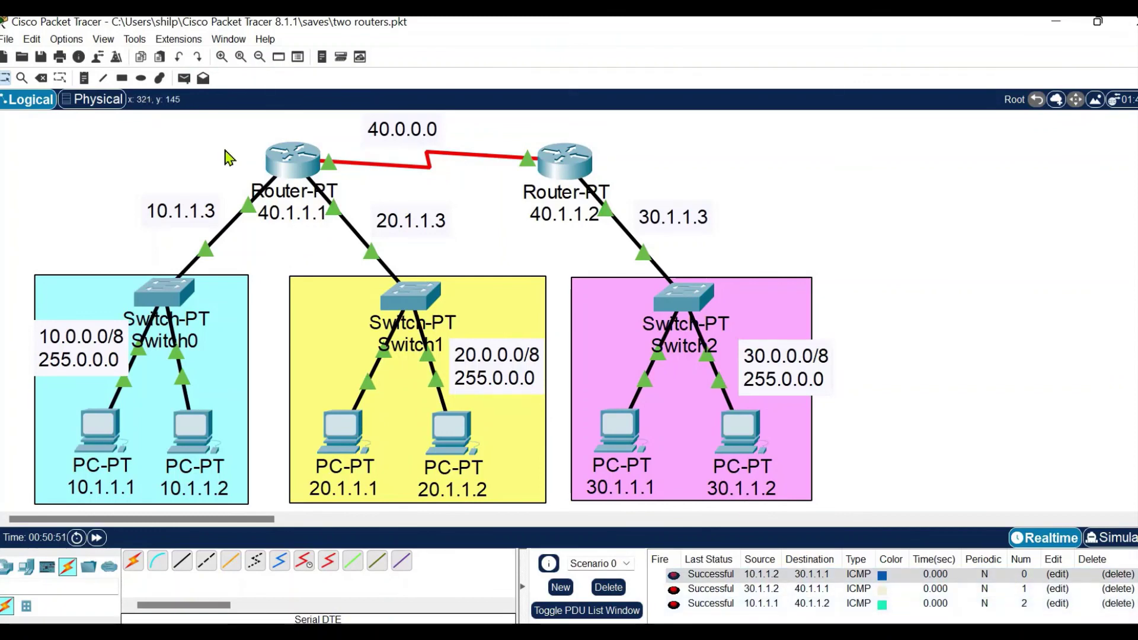
left_click(183, 78)
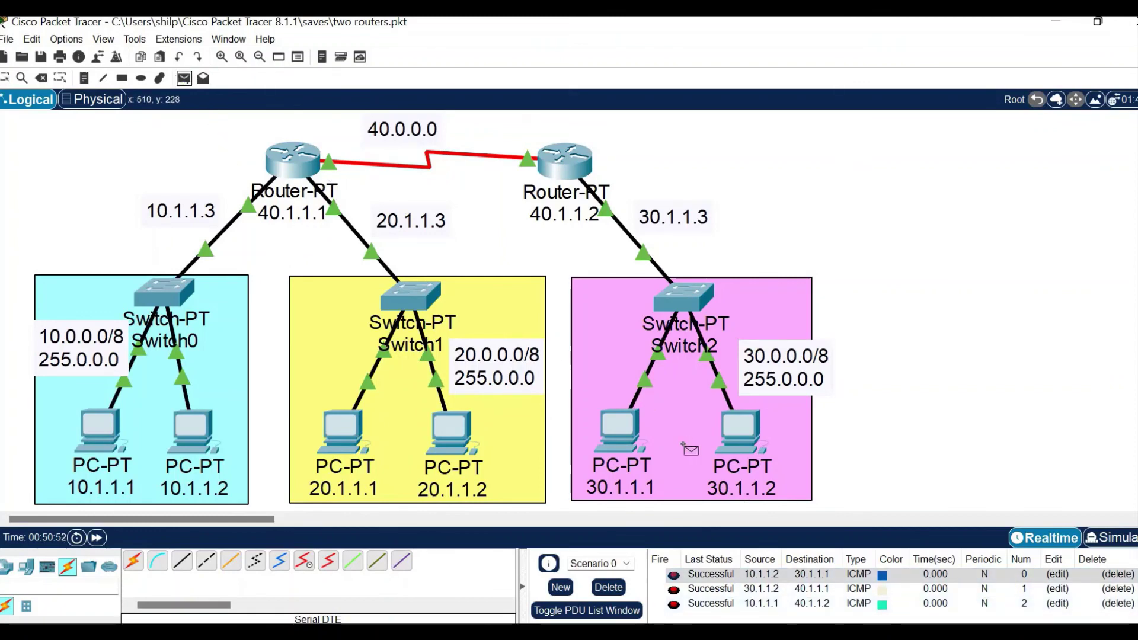
left_click(734, 431)
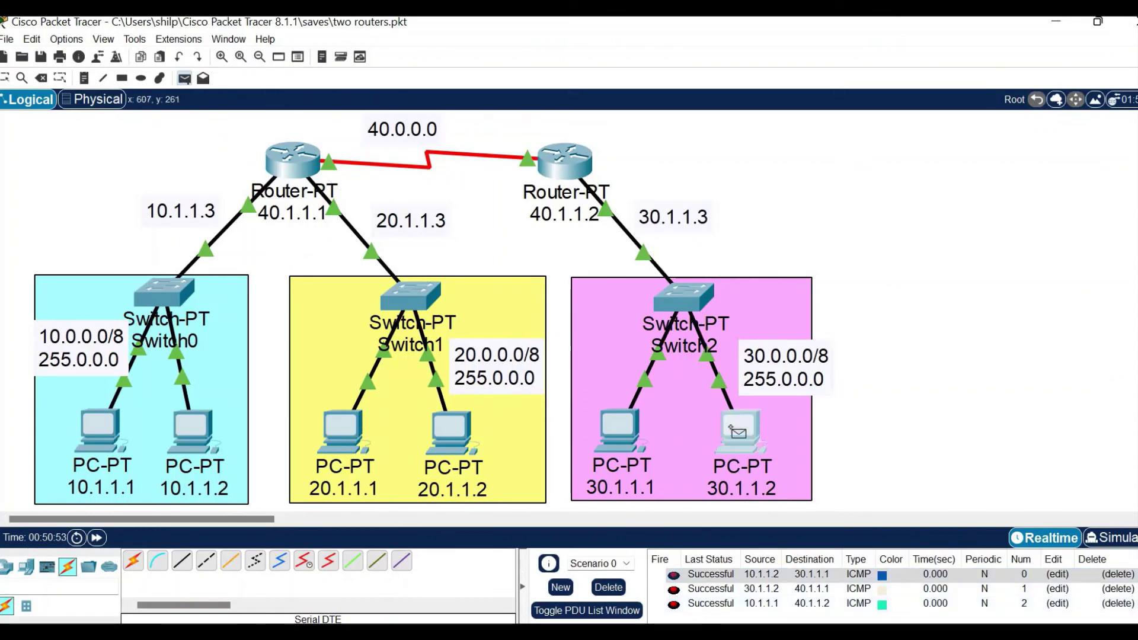
left_click(192, 425)
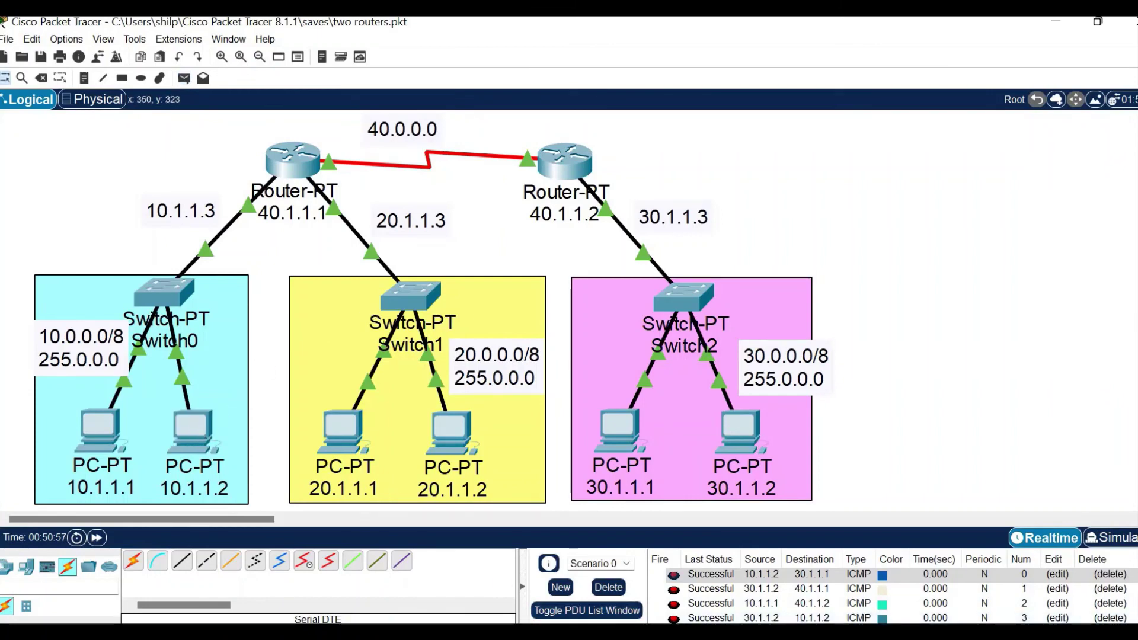